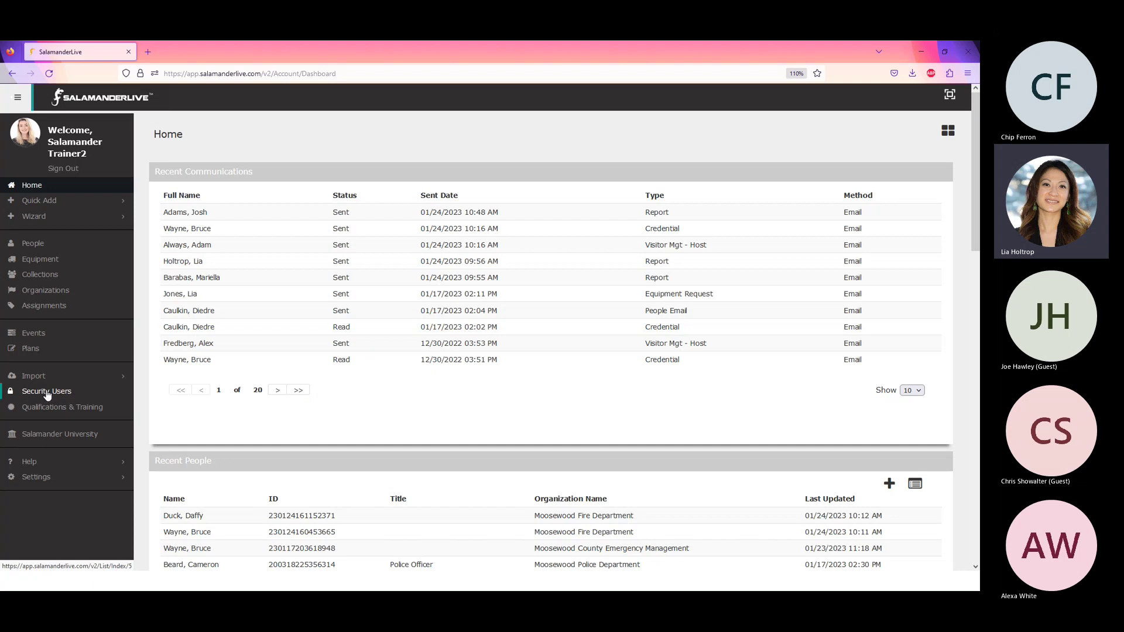
- Open Security Users and scroll down the user table to the salamandertrainer accounts
left_click(46, 393)
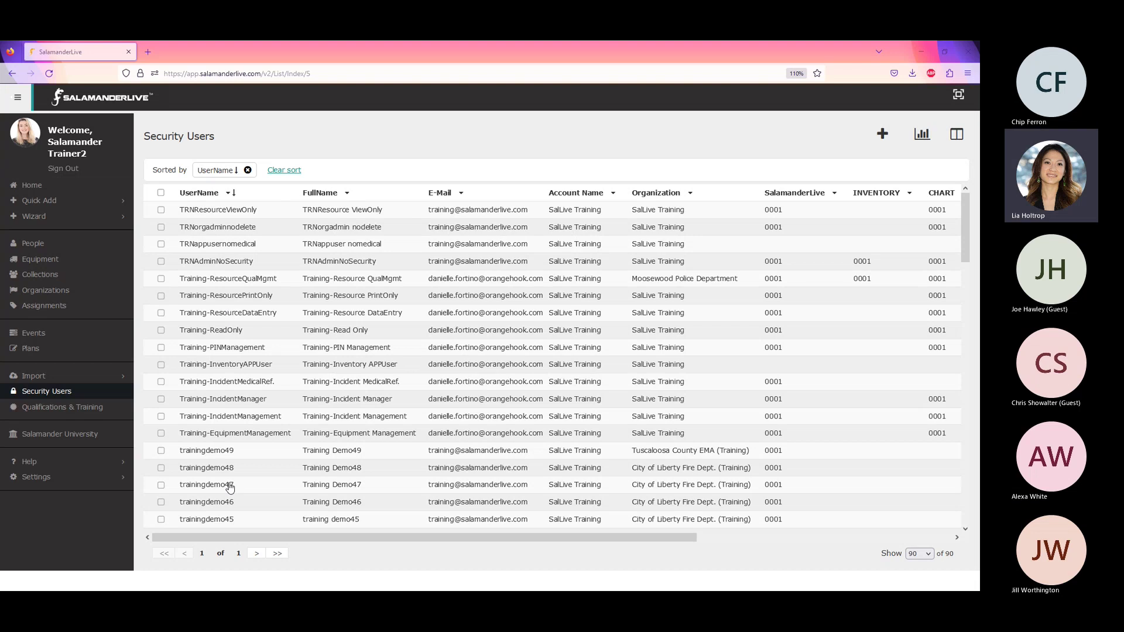
scroll(230, 483, "down", 4)
scroll(230, 486, "down", 6)
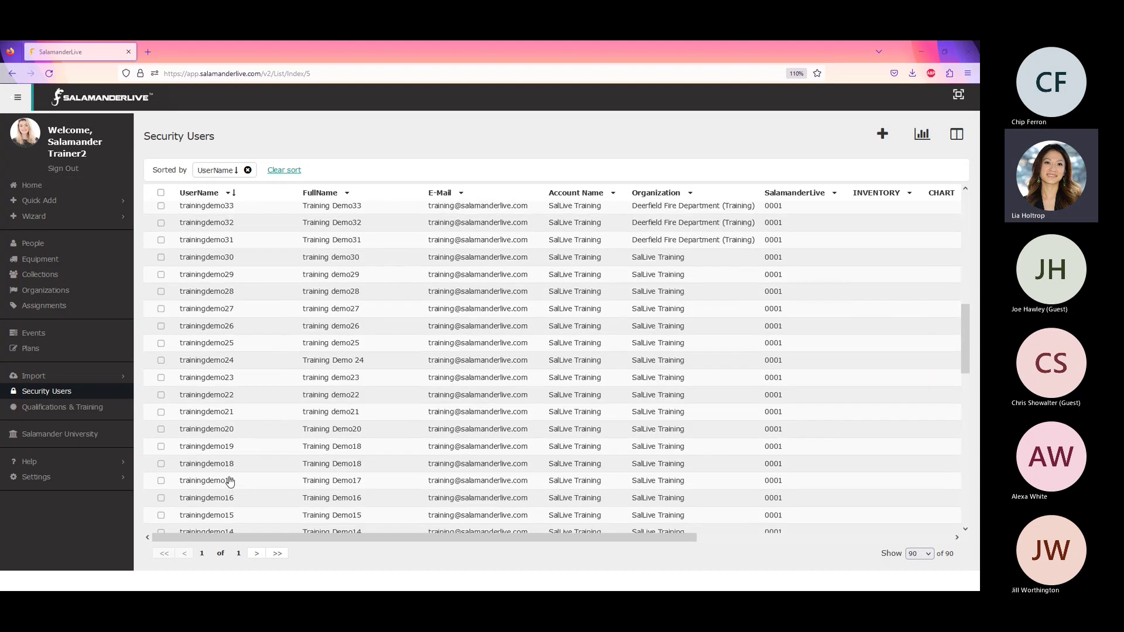
scroll(230, 484, "down", 5)
scroll(230, 482, "down", 5)
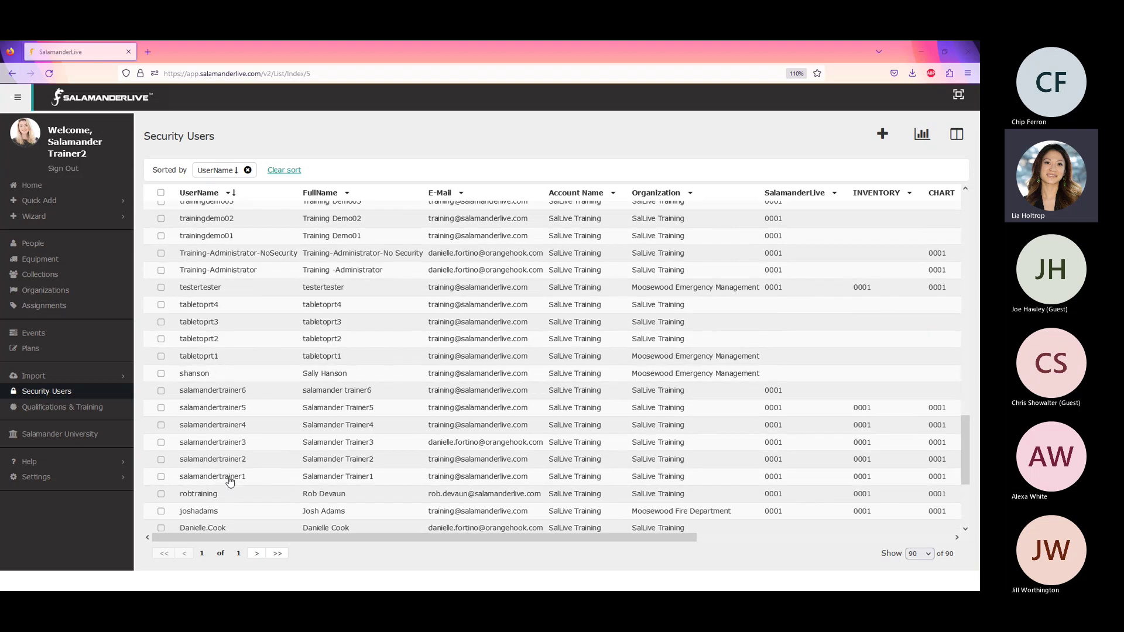
- Open salamandertrainer3's security profile and review its SalamanderLive product contract assignments
left_click(238, 449)
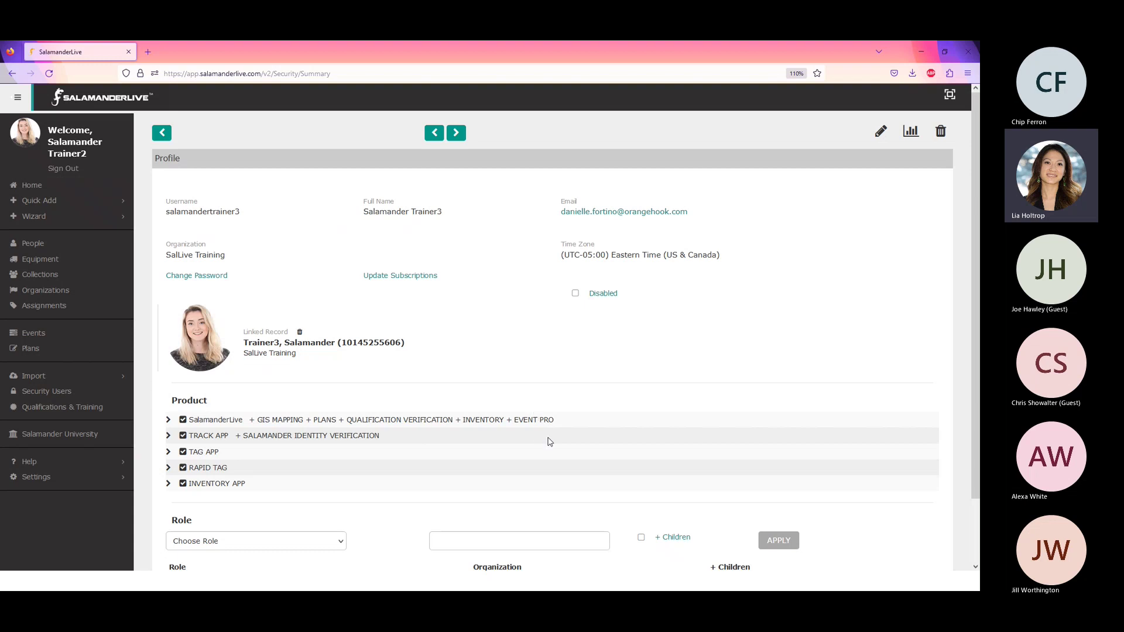
left_click(169, 423)
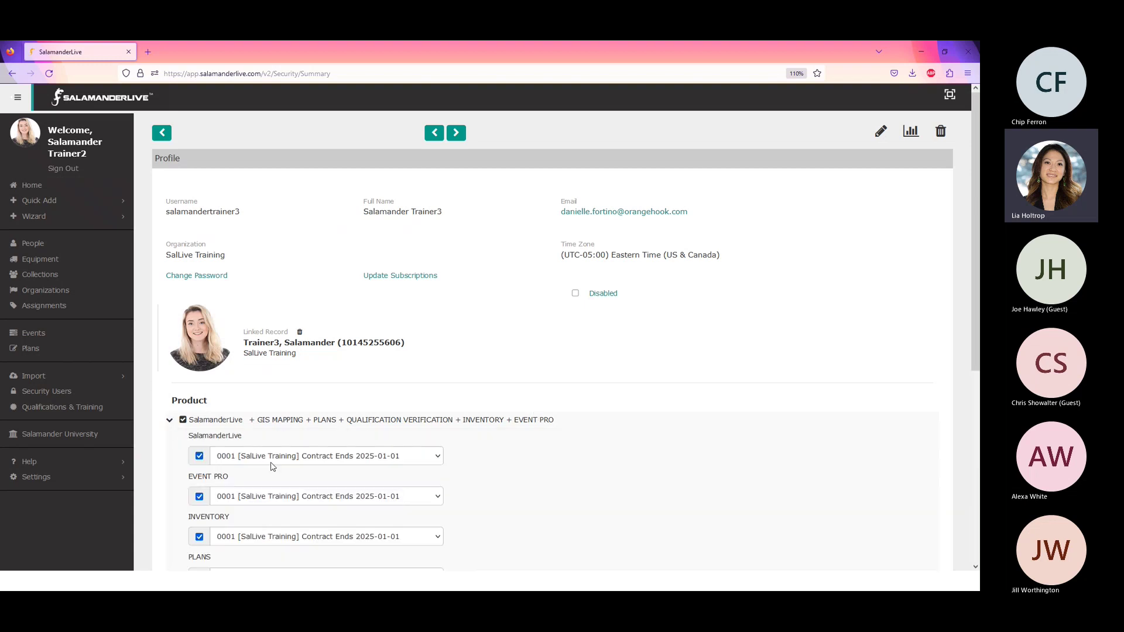
scroll(251, 454, "down", 4)
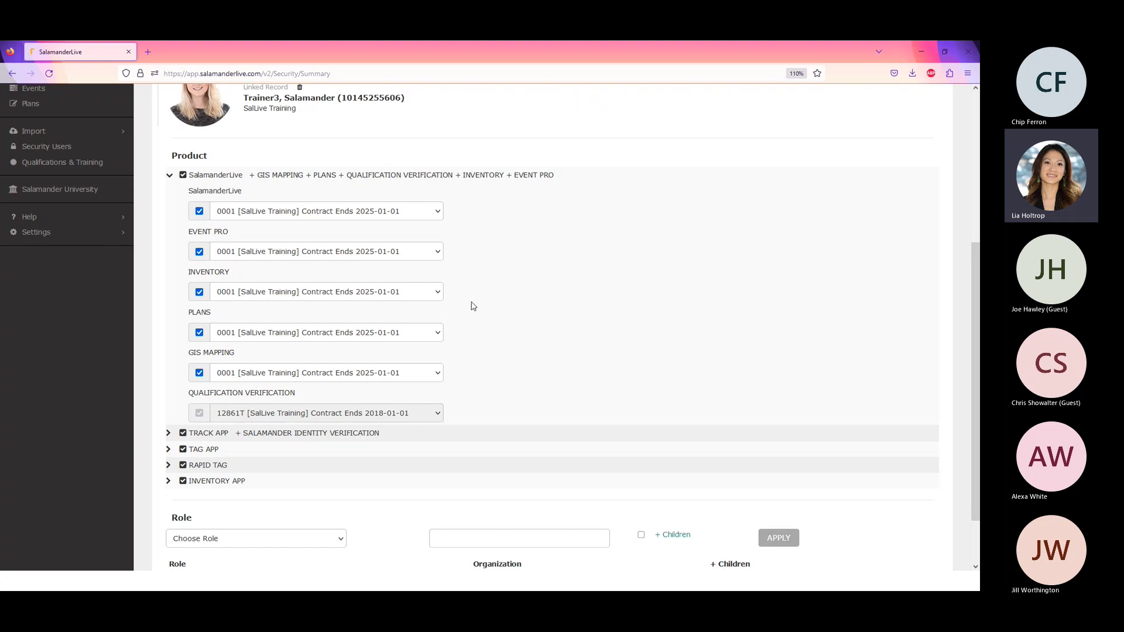
scroll(311, 492, "up", 5)
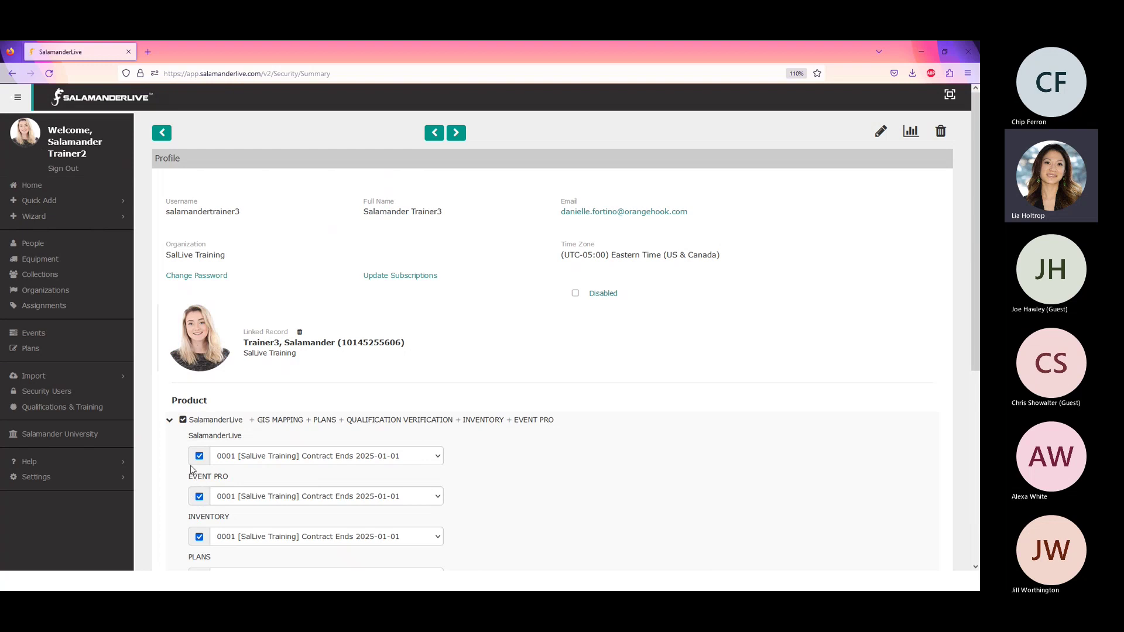
- Go to the Events list and open the Moosewood Blizzard Event Dashboard
left_click(36, 334)
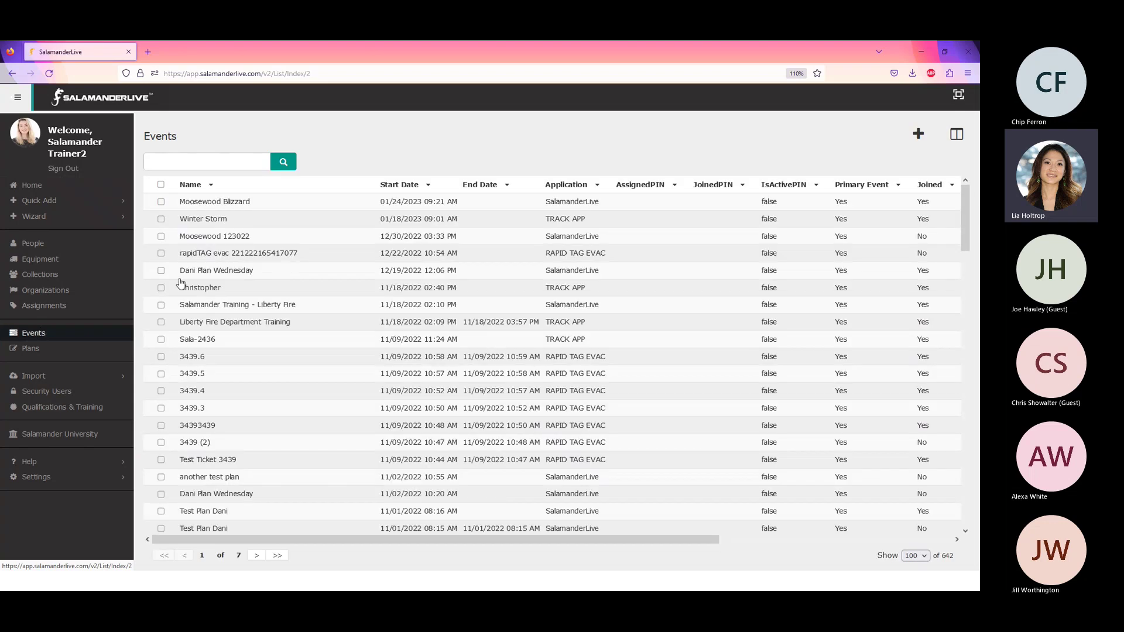
left_click(228, 203)
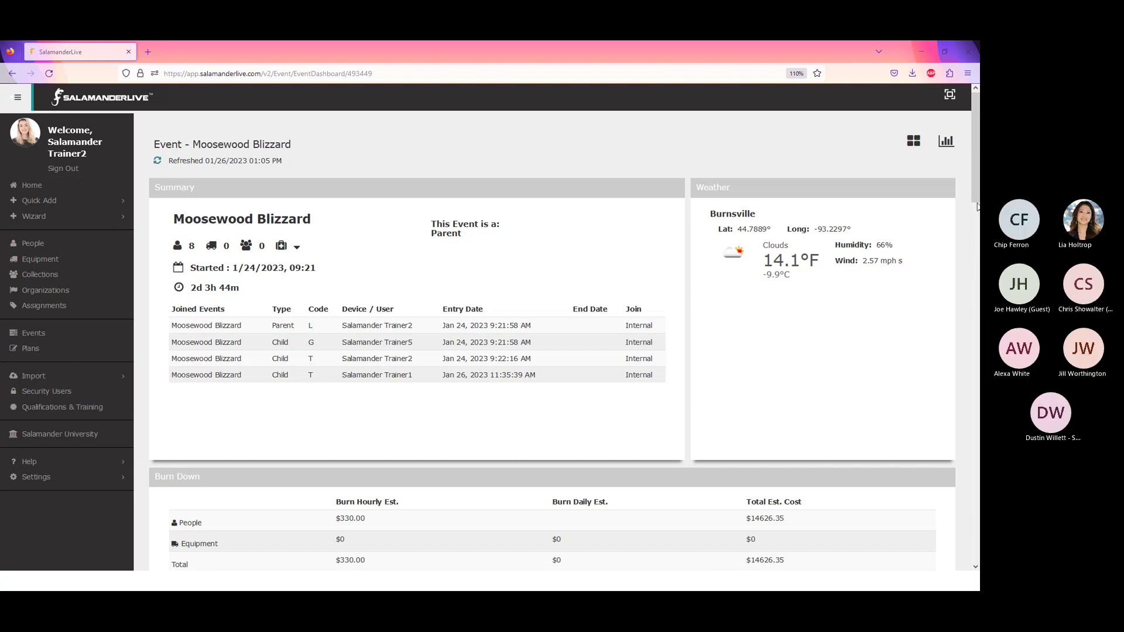
- Scroll the Moosewood Blizzard dashboard past Burn Down and Map to the Resource Timer panel
scroll(975, 194, "down", 3)
scroll(975, 195, "down", 10)
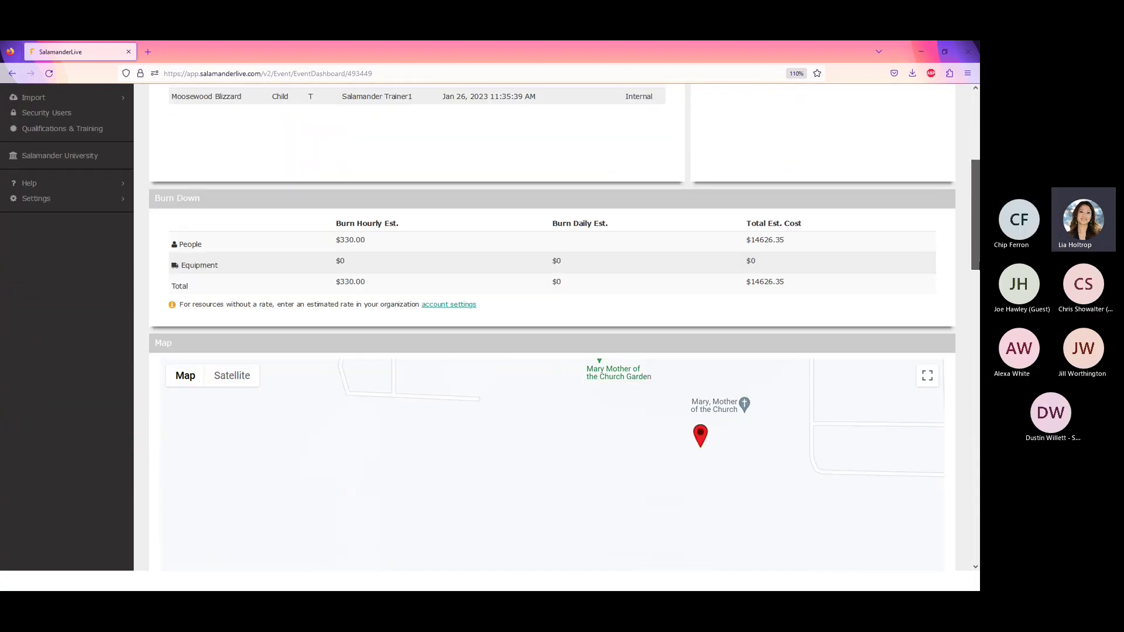
scroll(975, 194, "down", 5)
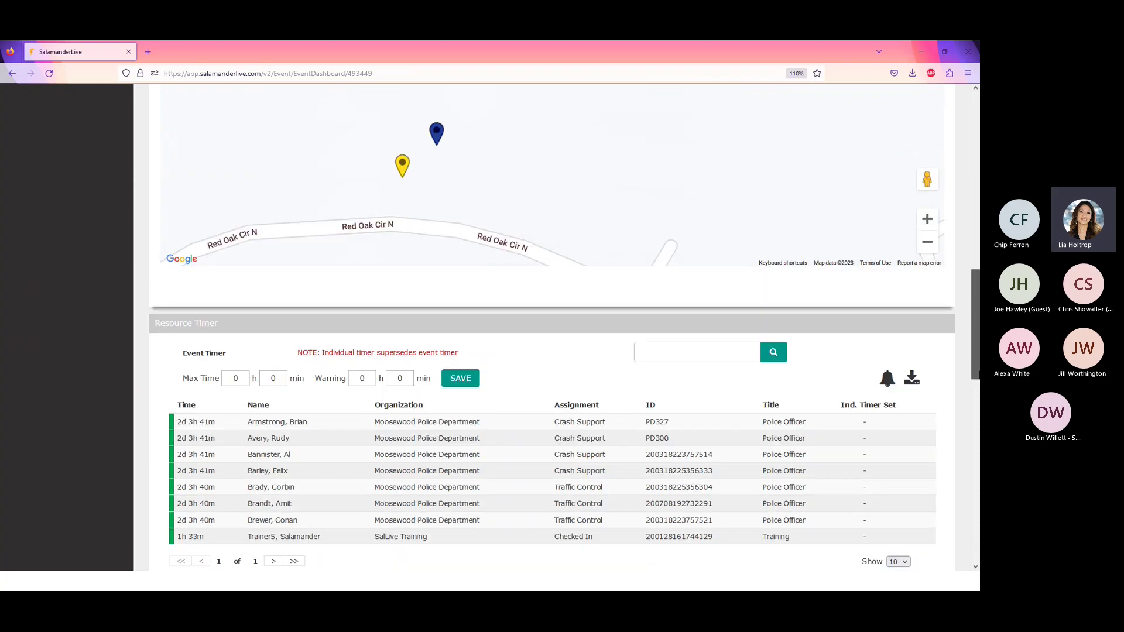
scroll(551, 328, "up", 1)
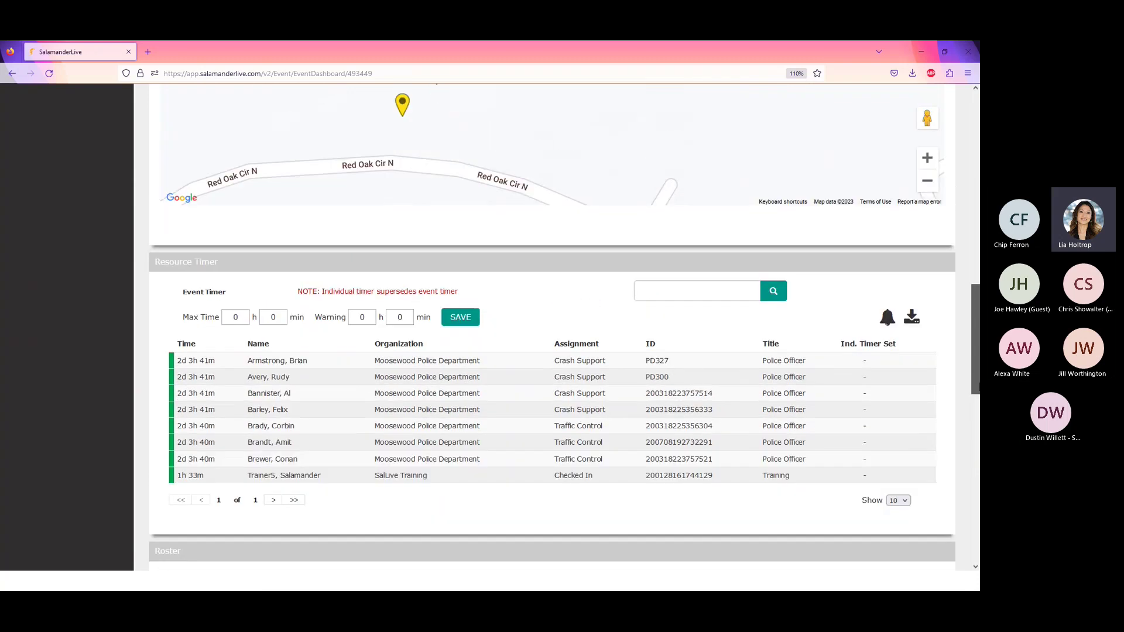
scroll(551, 328, "down", 3)
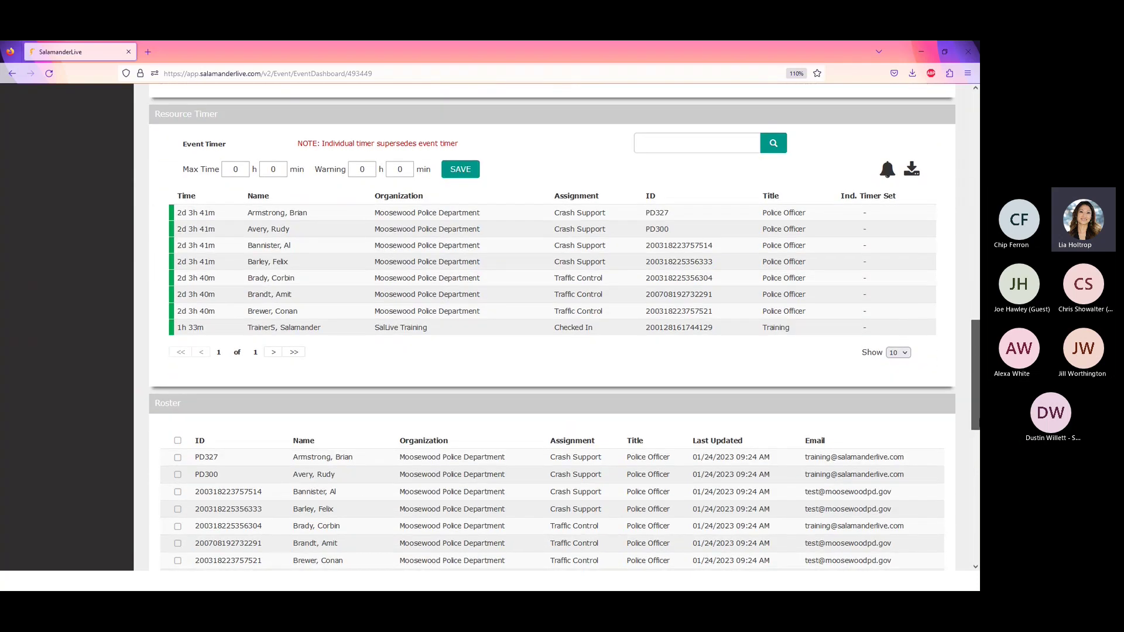
scroll(551, 328, "down", 10)
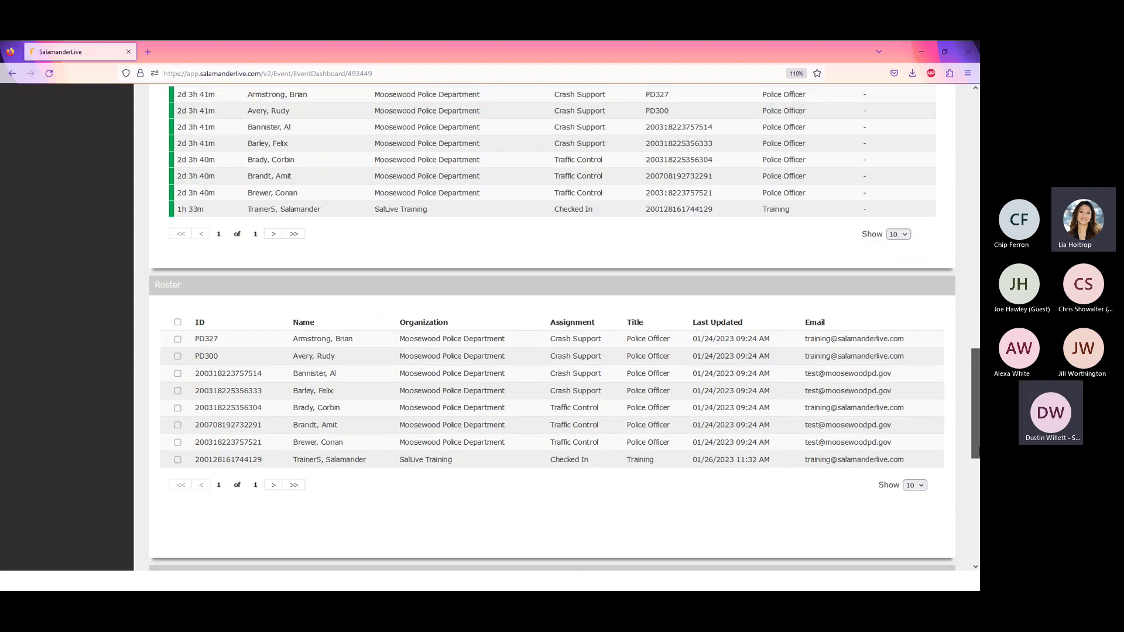
scroll(550, 328, "down", 1)
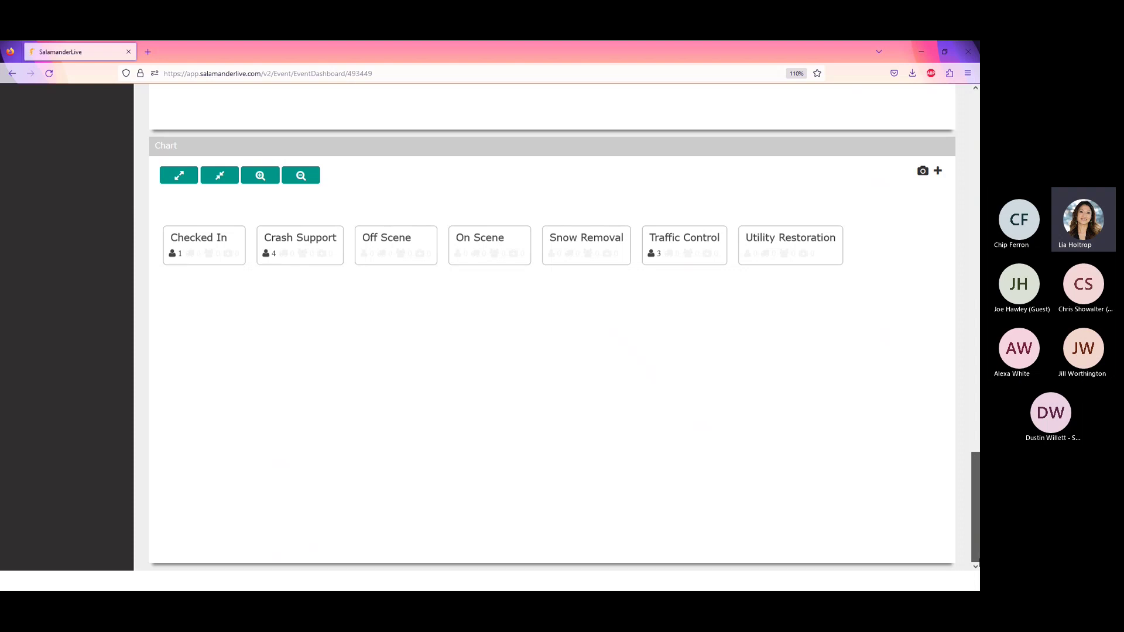
scroll(550, 328, "up", 14)
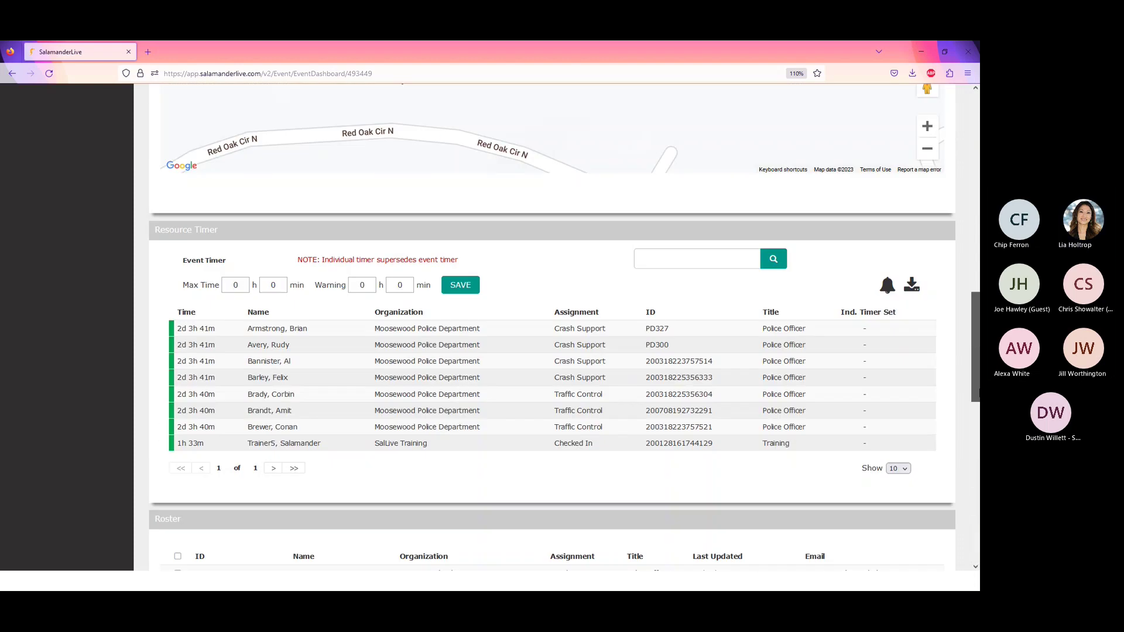
scroll(207, 393, "down", 1)
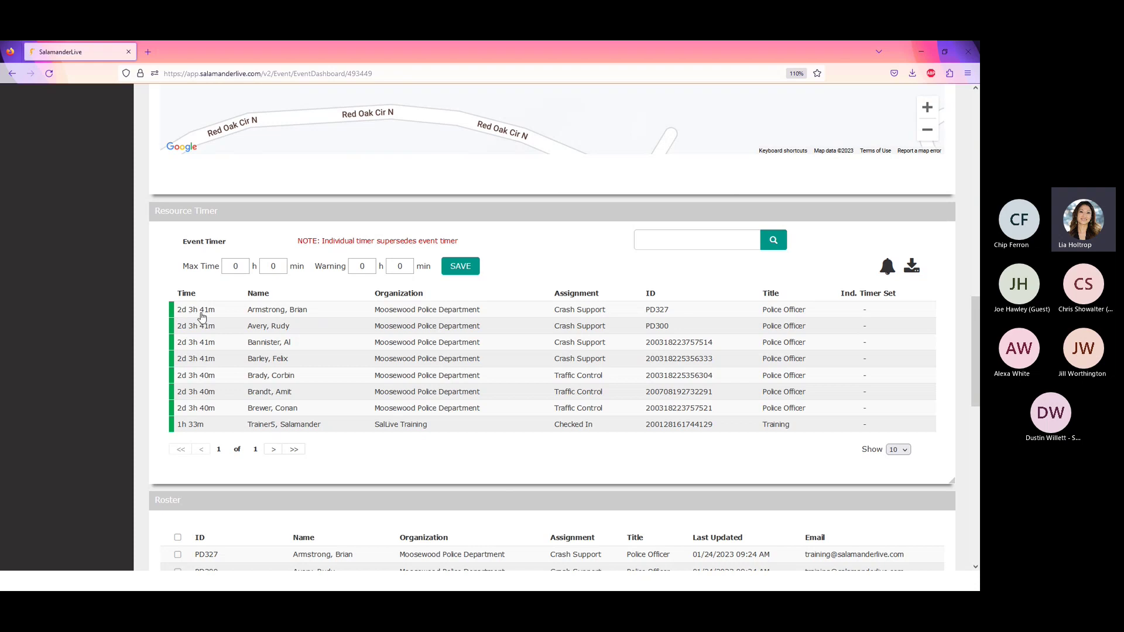
- Enter 72 in the Event Timer Max Time hours and 71 in the Warning hours
double_click(236, 266)
type("72")
double_click(368, 269)
type("71")
- Save an individual timer for the first Crash Support officer: 60 h maximum, 59 h 30 min warning
left_click(433, 317)
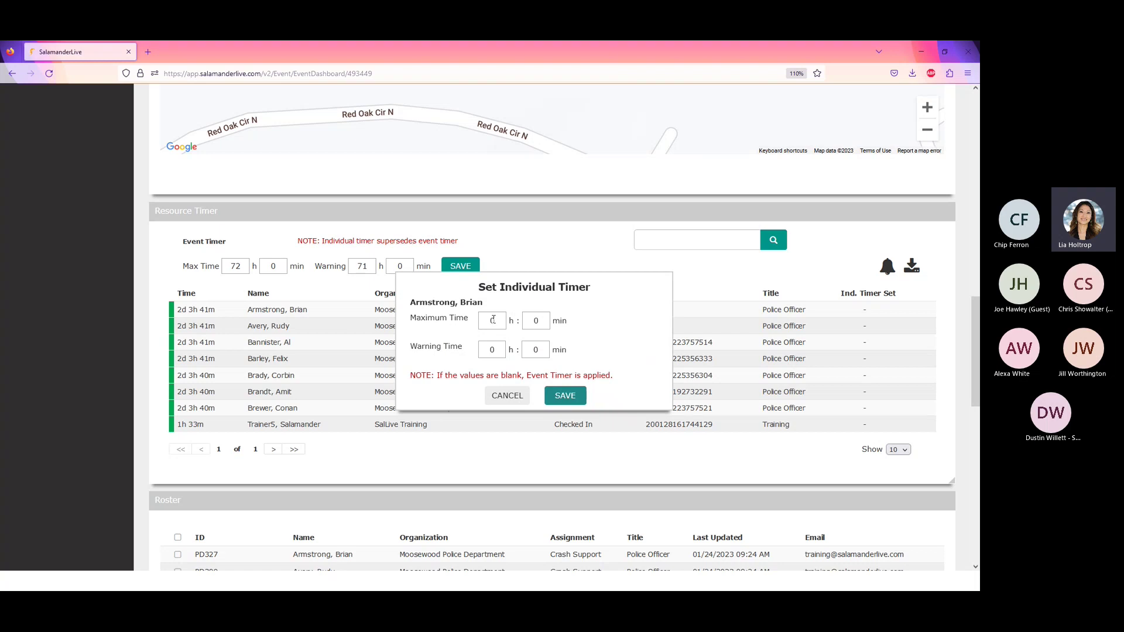
double_click(497, 321)
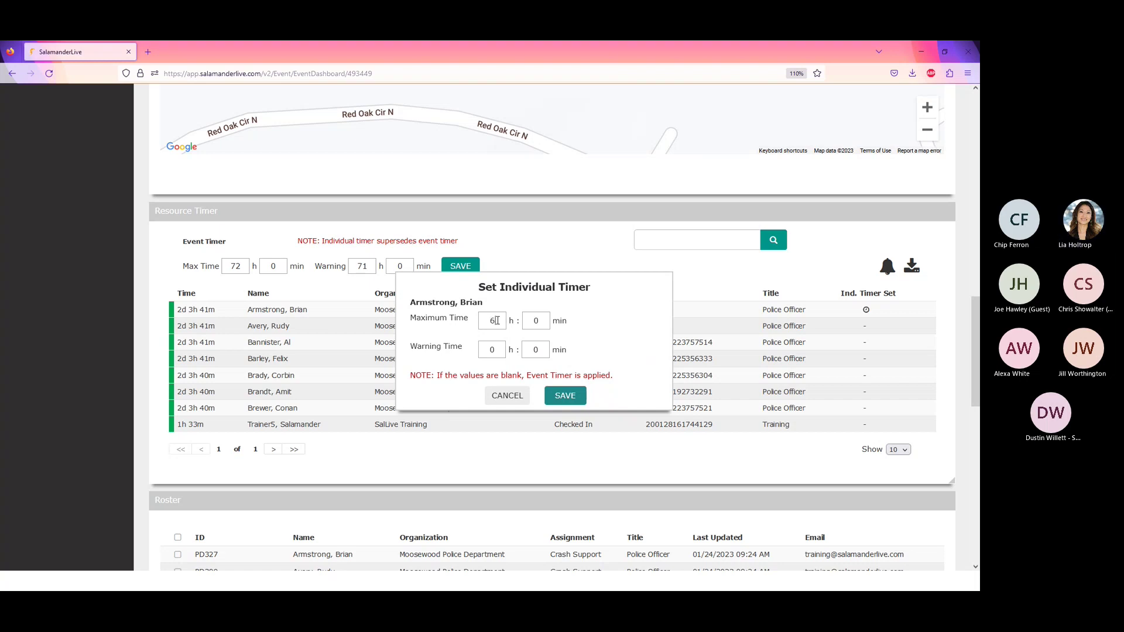
type("60")
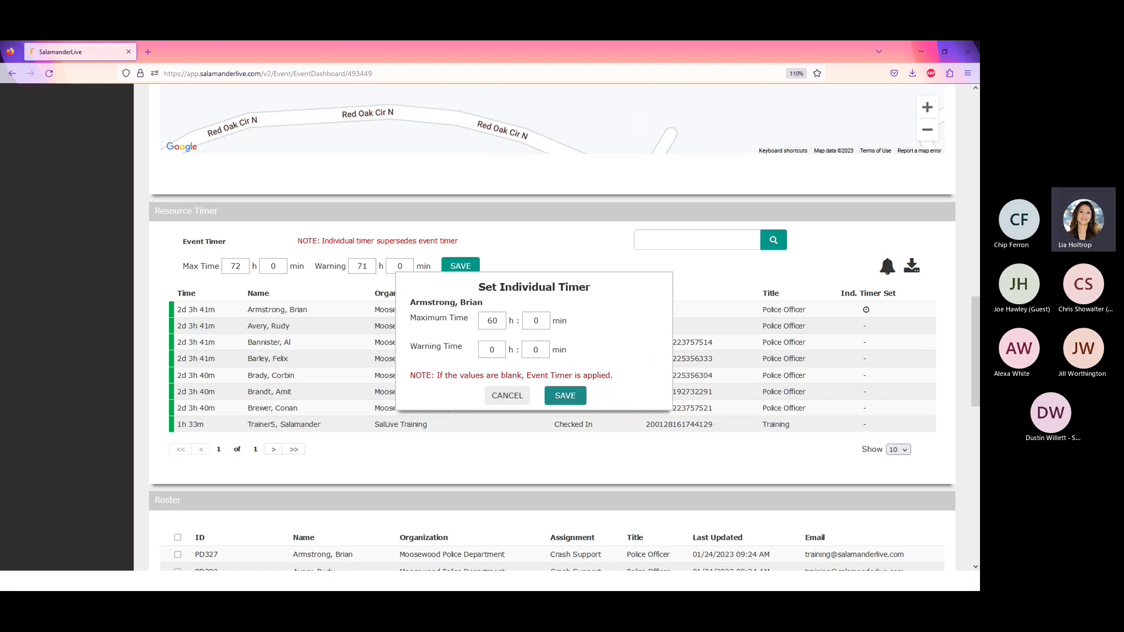
double_click(504, 350)
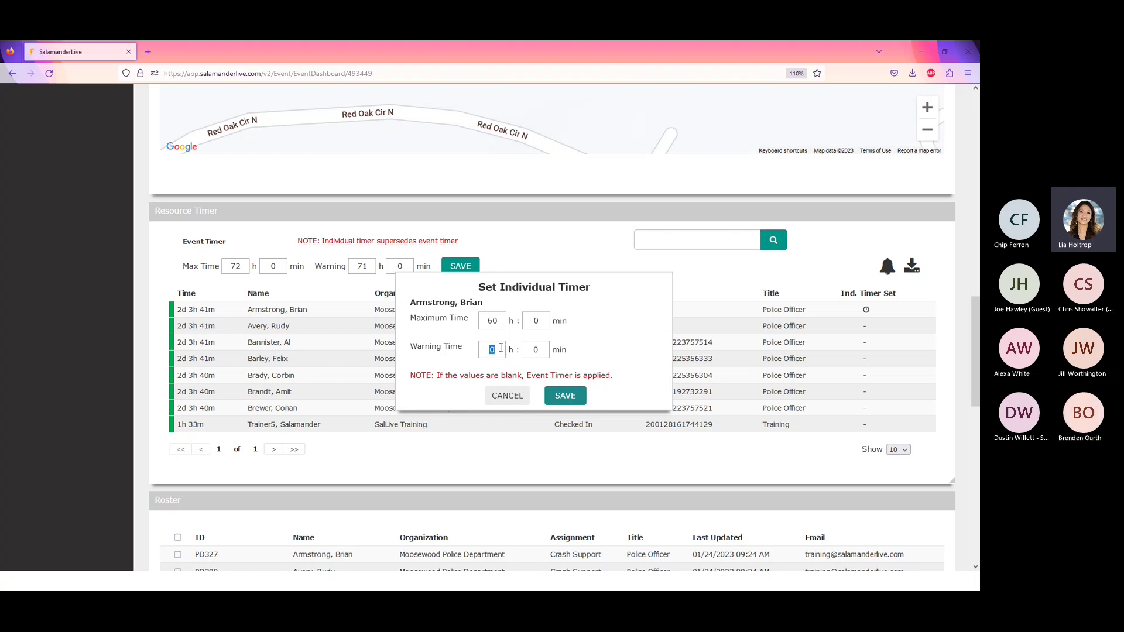
type("59")
key("Tab")
type("30")
left_click(569, 401)
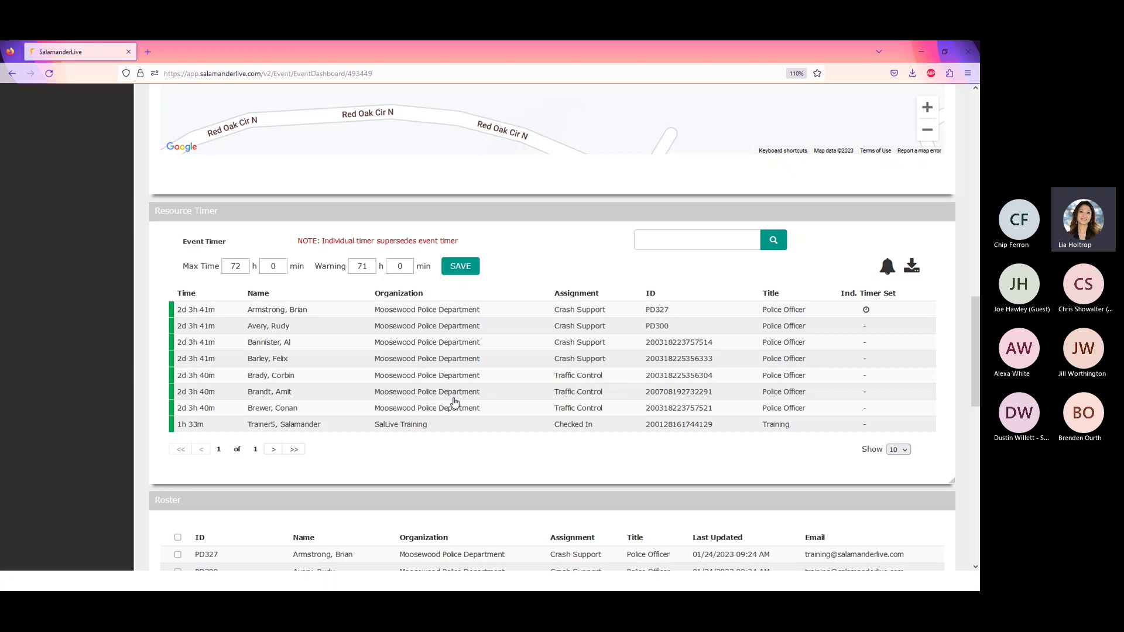
left_click(436, 326)
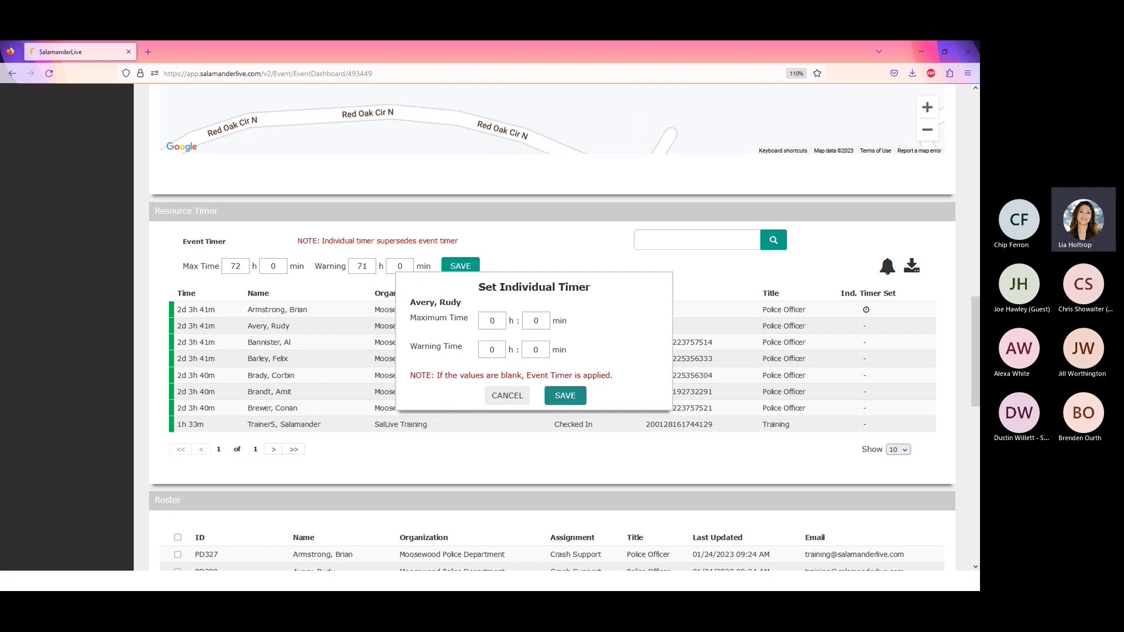
left_click(508, 396)
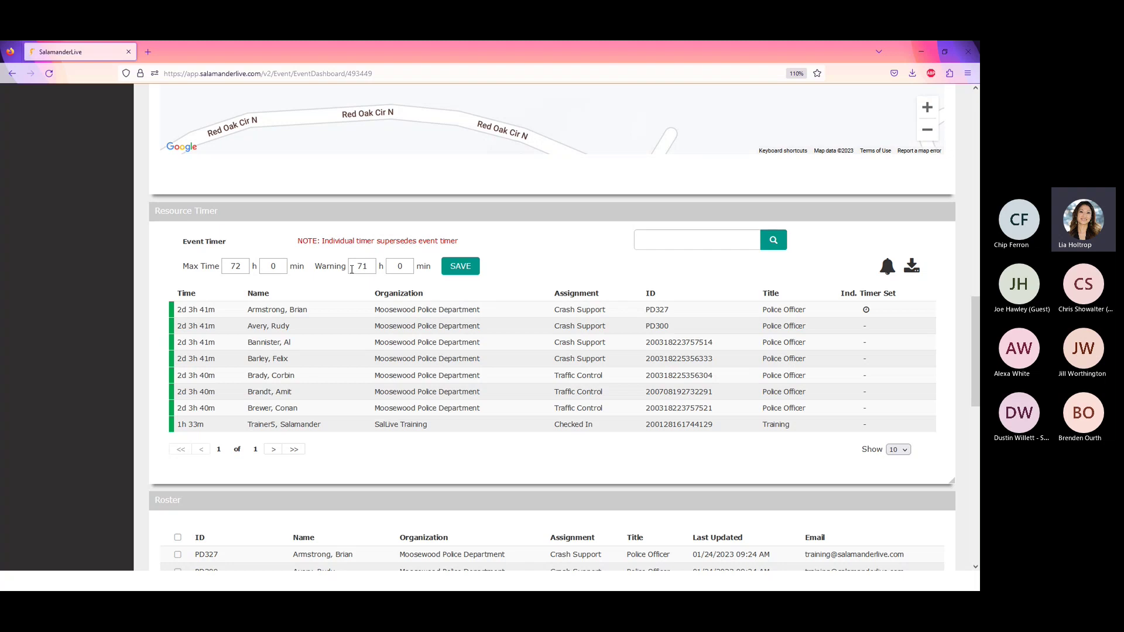
- Change the event warning hours from 71 to 0 and reopen the first officer's individual timer
left_click_drag(358, 266, 378, 263)
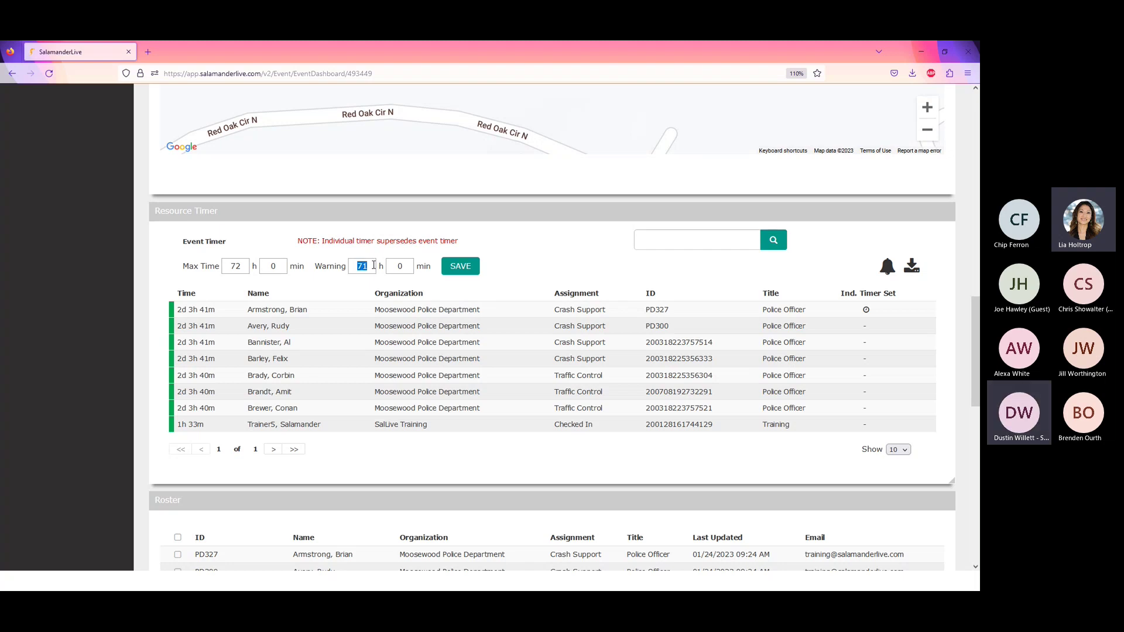
type("0")
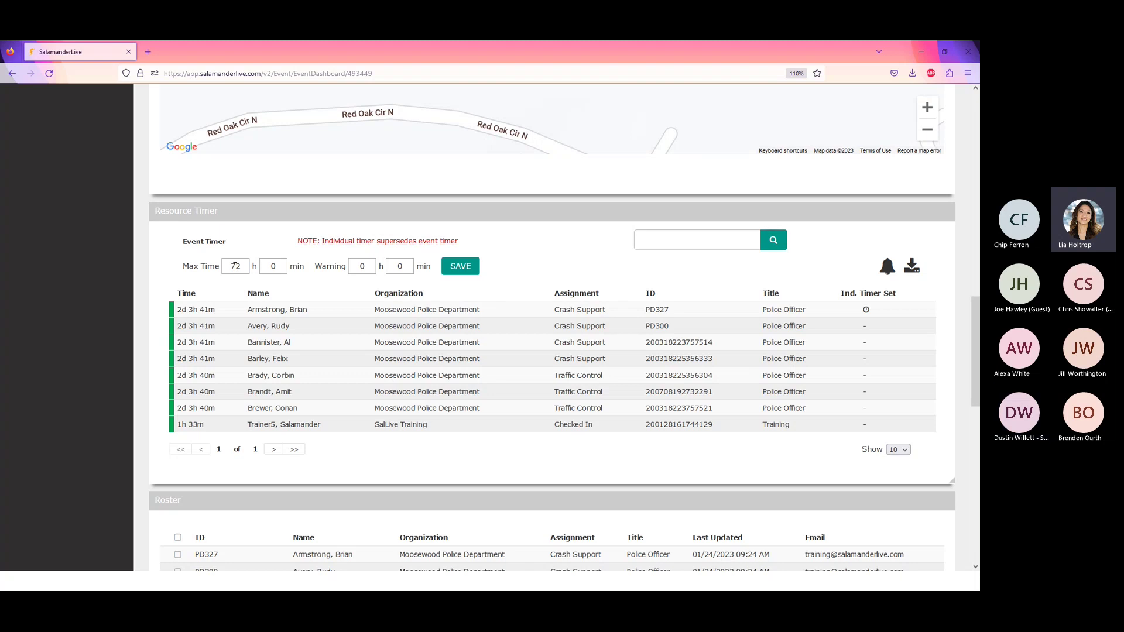
left_click(419, 313)
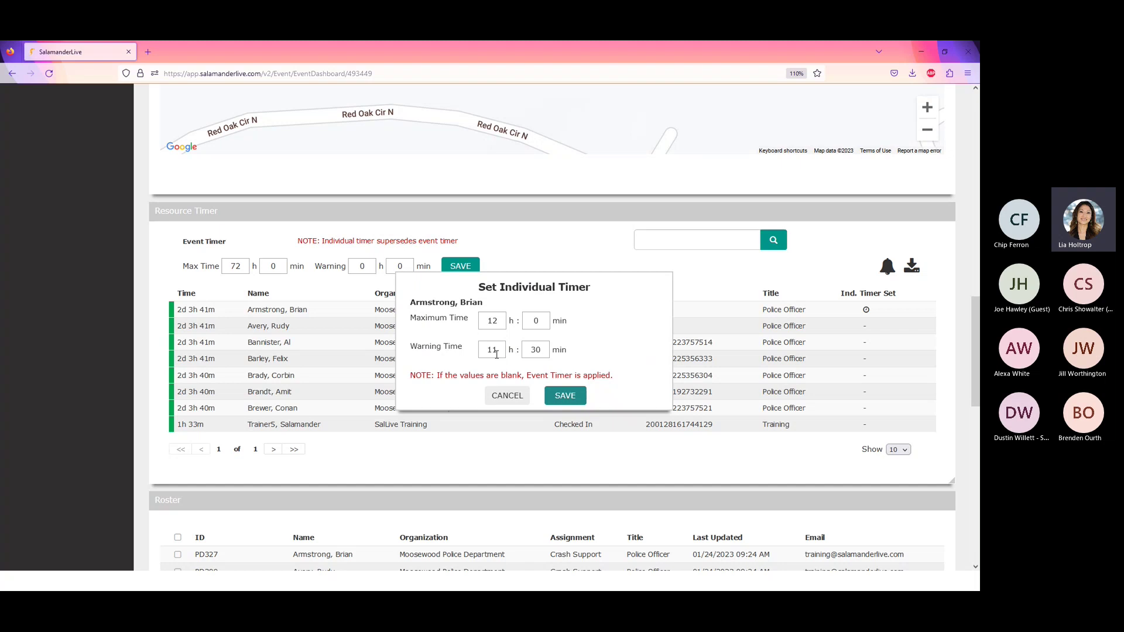
- Cancel the Set Individual Timer dialog unchanged and click into the Name Search box
left_click(504, 398)
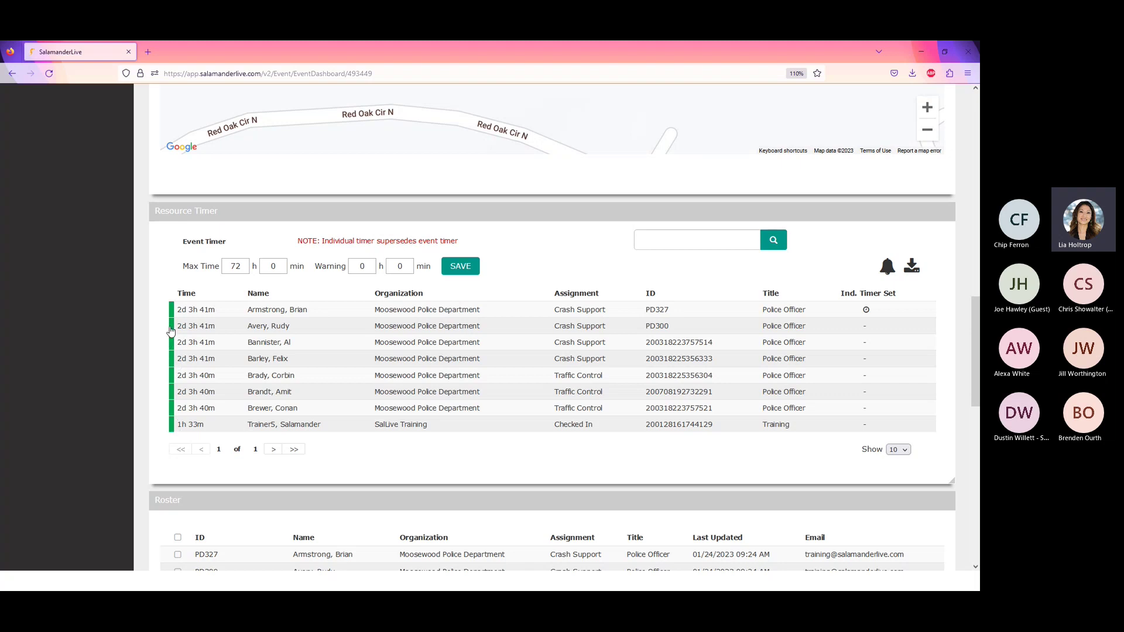
left_click(706, 244)
- Set the first officer's individual timer to 0 h maximum and 0 h 0 min warning, then save
left_click(476, 314)
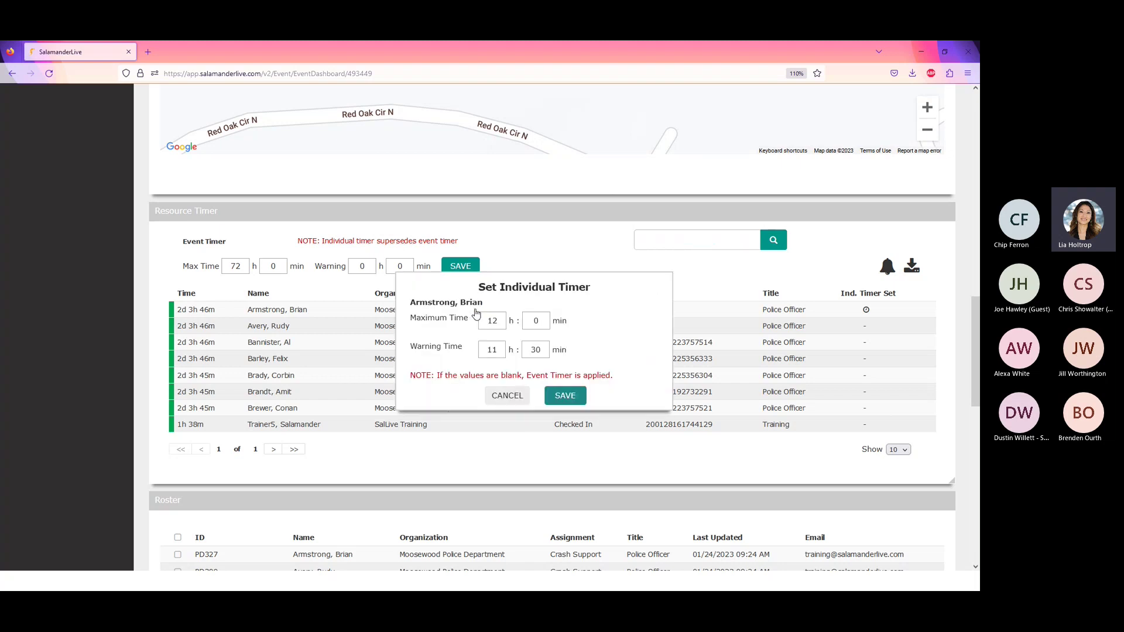
left_click_drag(486, 320, 505, 322)
type("0")
left_click_drag(486, 351, 517, 354)
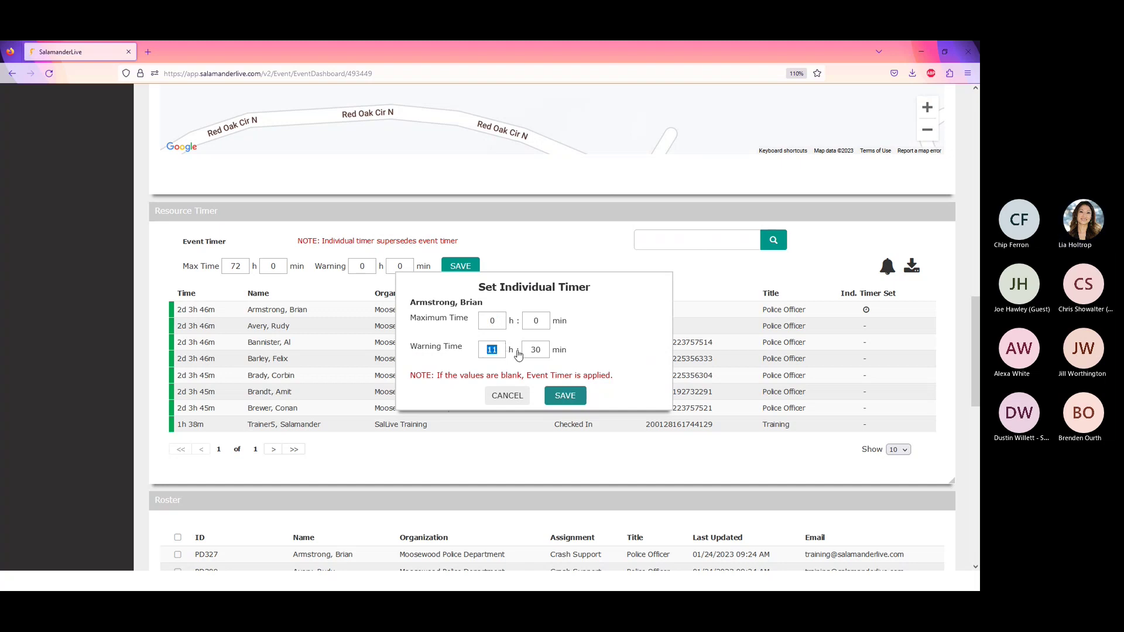
type("0")
double_click(532, 349)
type("0")
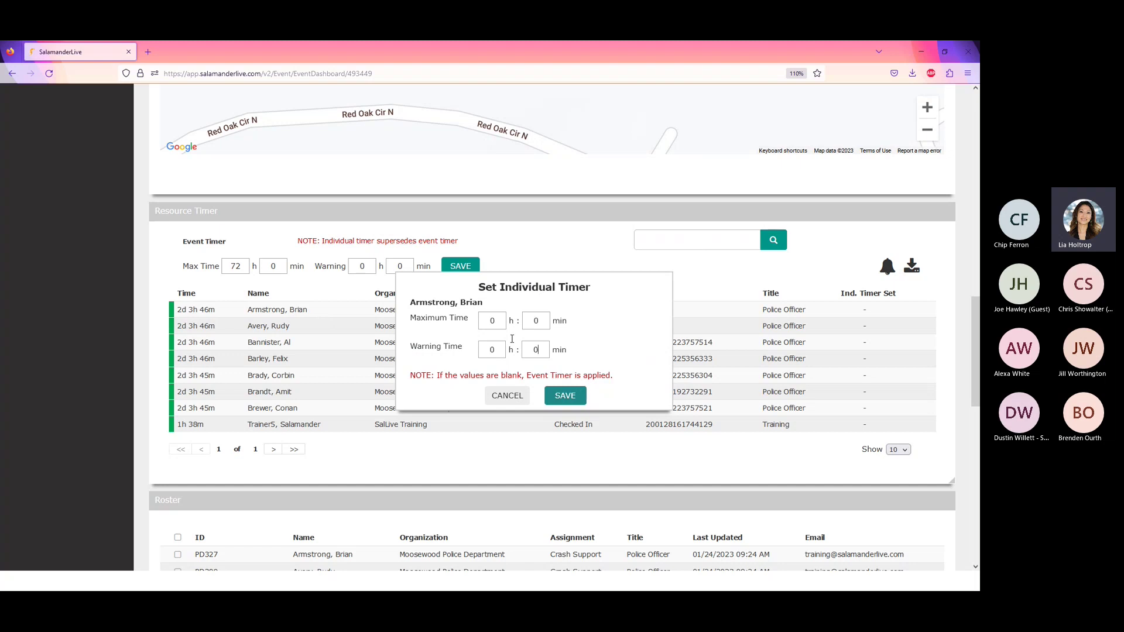
left_click(565, 396)
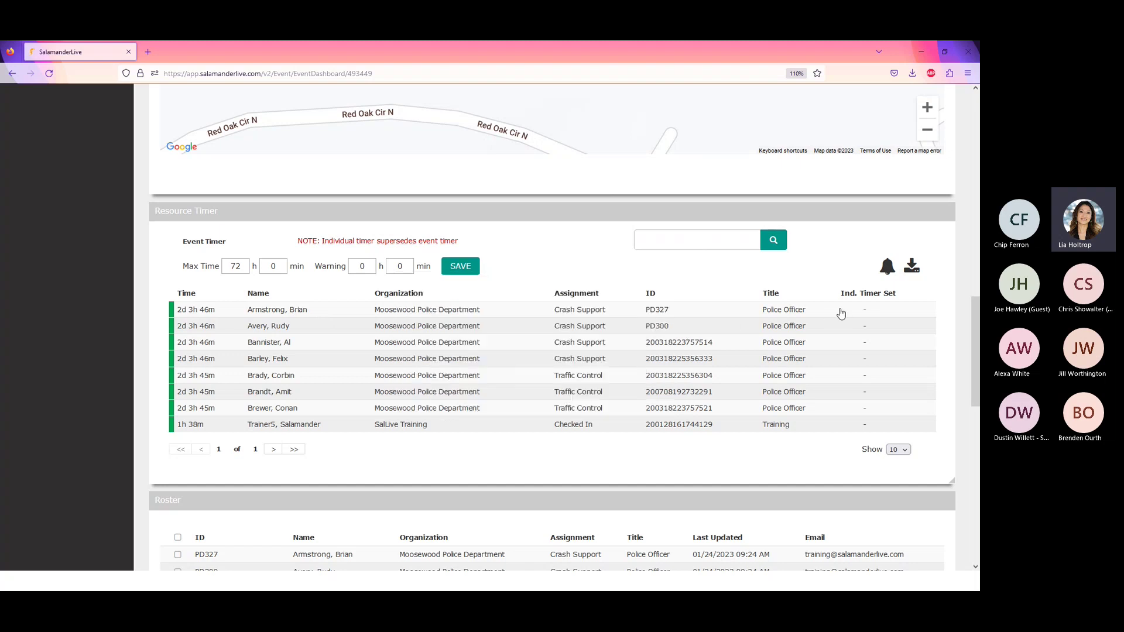
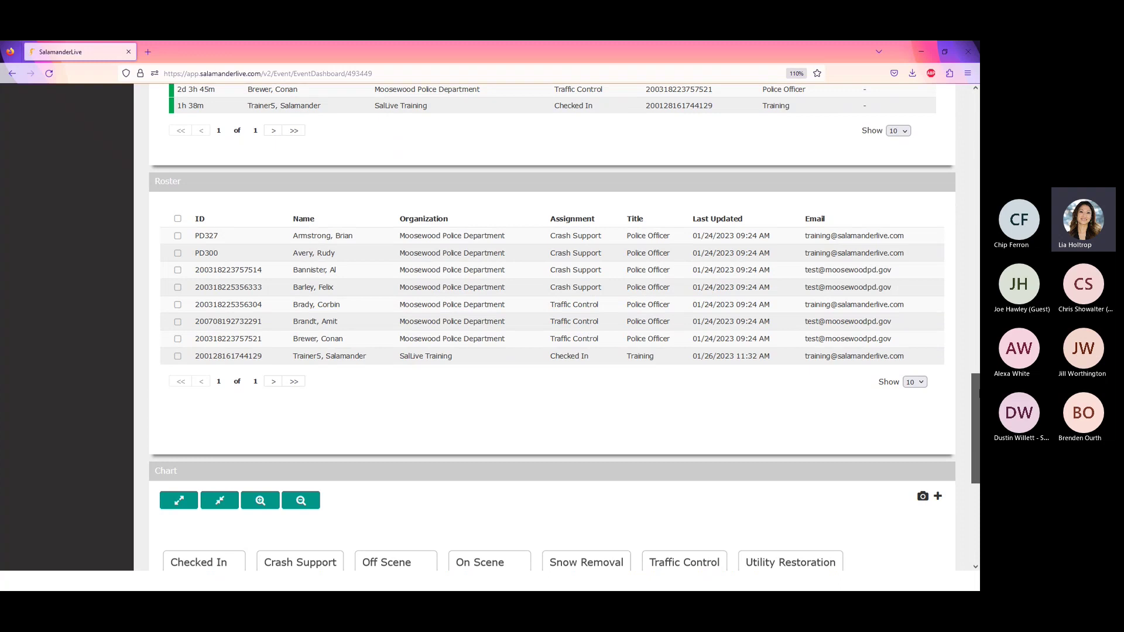
- Scroll from the Roster back up to the Moosewood Blizzard header, summary and weather
scroll(552, 328, "up", 1)
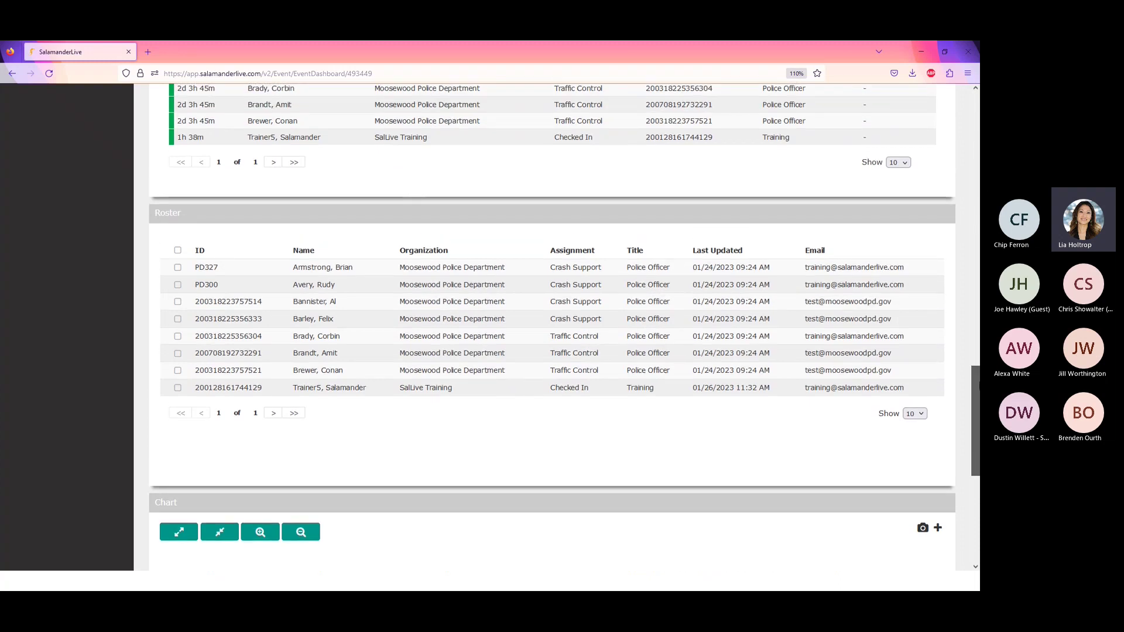
scroll(552, 328, "up", 10)
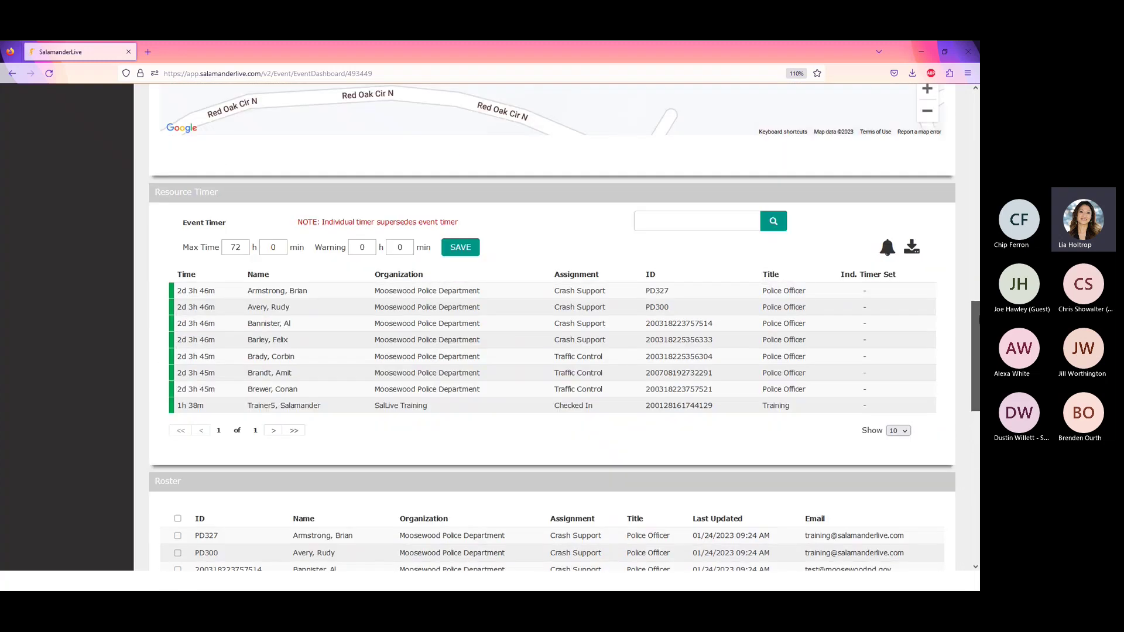
scroll(552, 328, "up", 17)
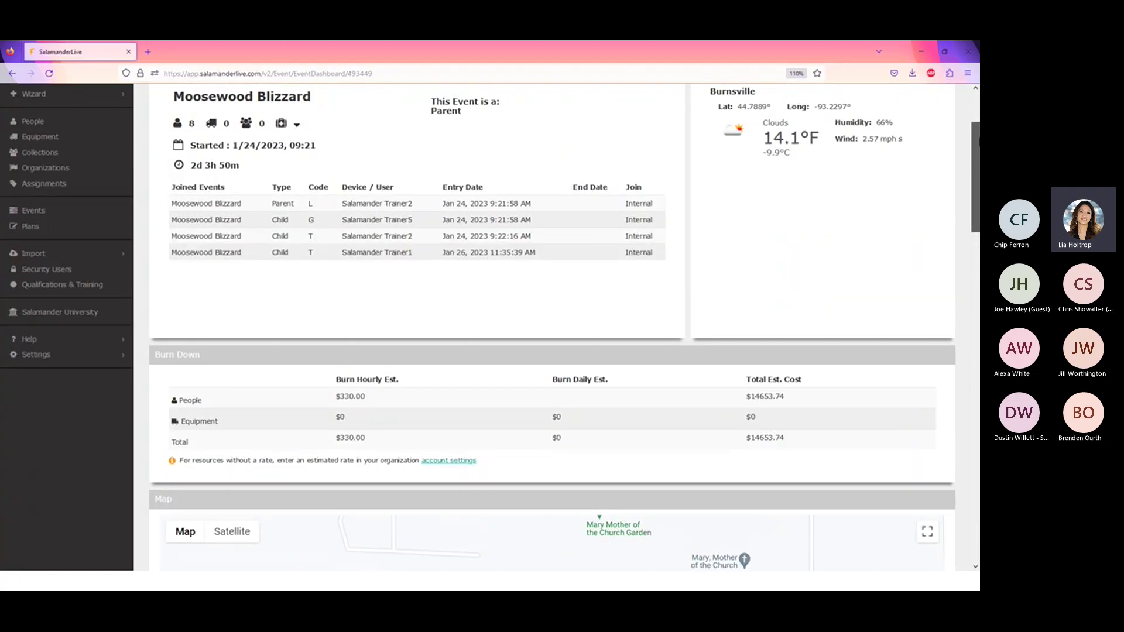
scroll(552, 328, "up", 2)
scroll(553, 328, "down", 4)
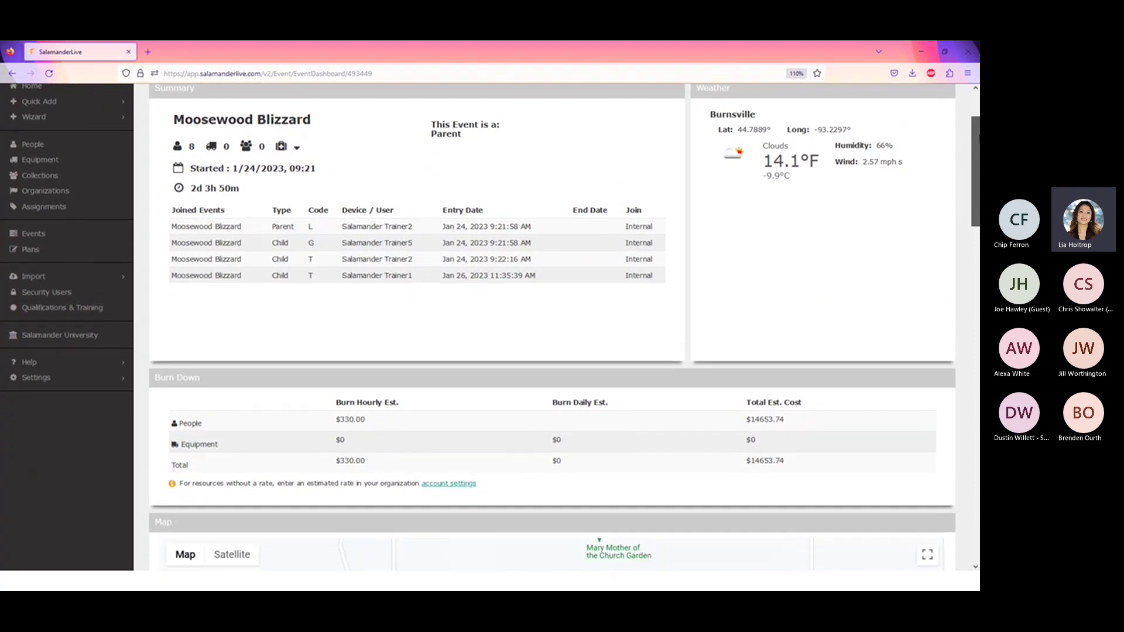
scroll(976, 113, "up", 3)
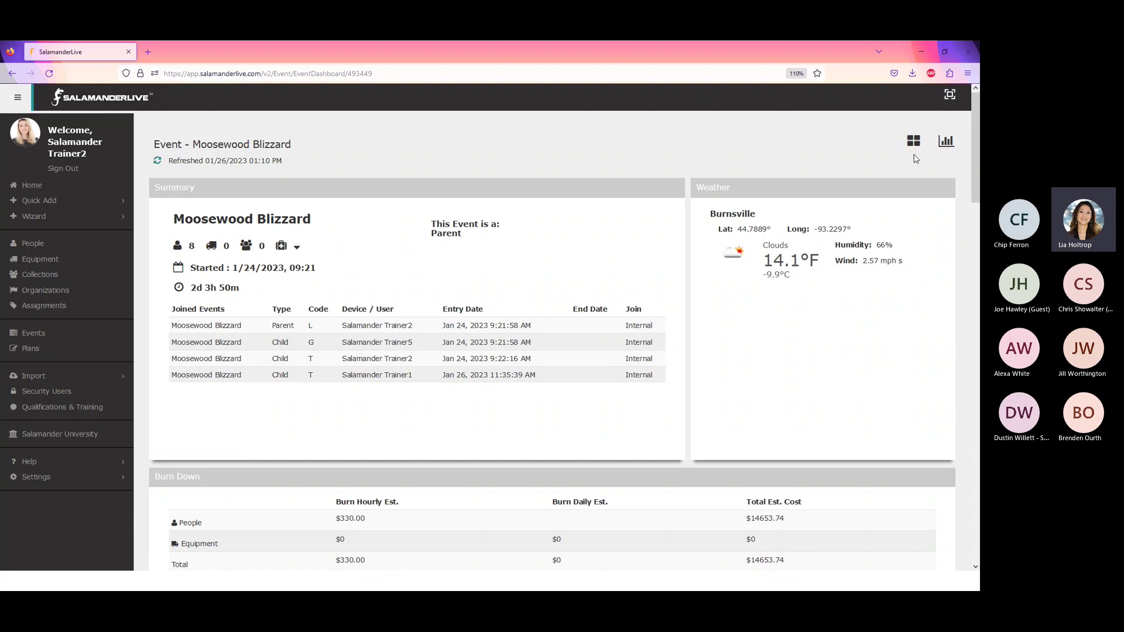
- Add the Planned vs Actual tile to the dashboard, then remove it again
left_click(918, 143)
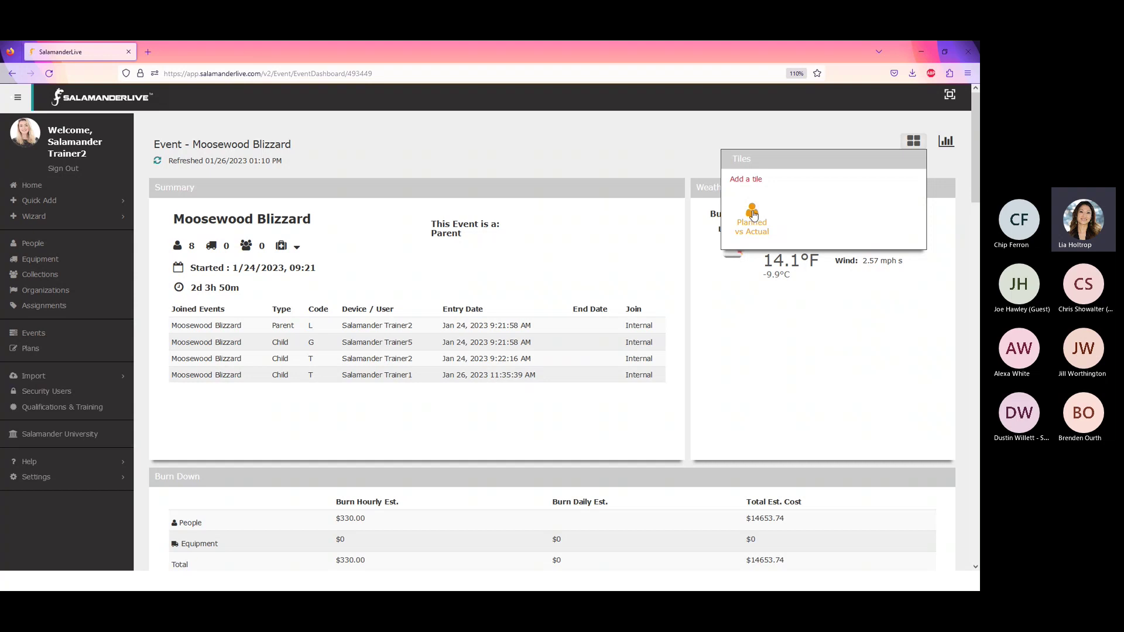
left_click(753, 214)
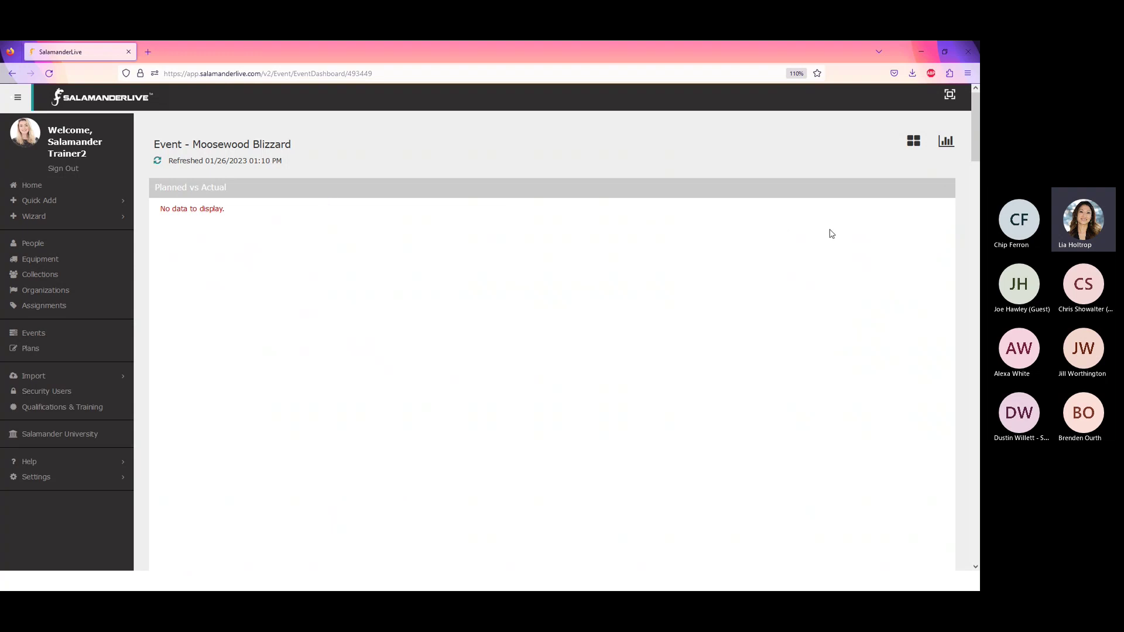
mouse_move(924, 196)
left_click(946, 190)
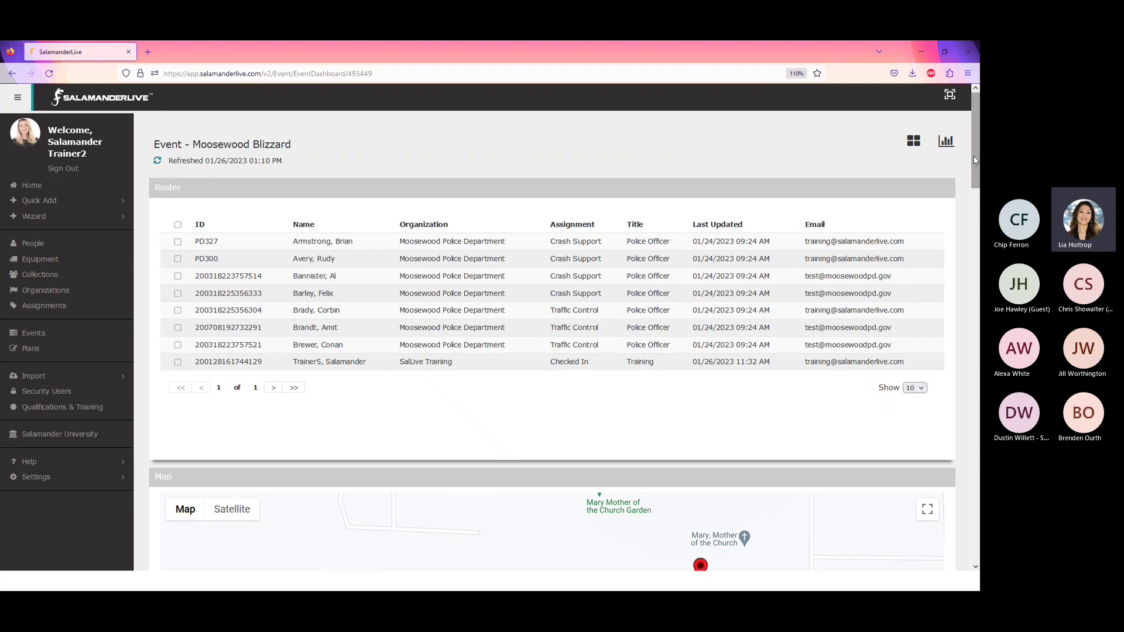
- Set the roster to show 30 rows per page
mouse_move(975, 160)
left_mouse_down()
mouse_move(979, 525)
mouse_move(980, 158)
left_mouse_up()
left_click(921, 388)
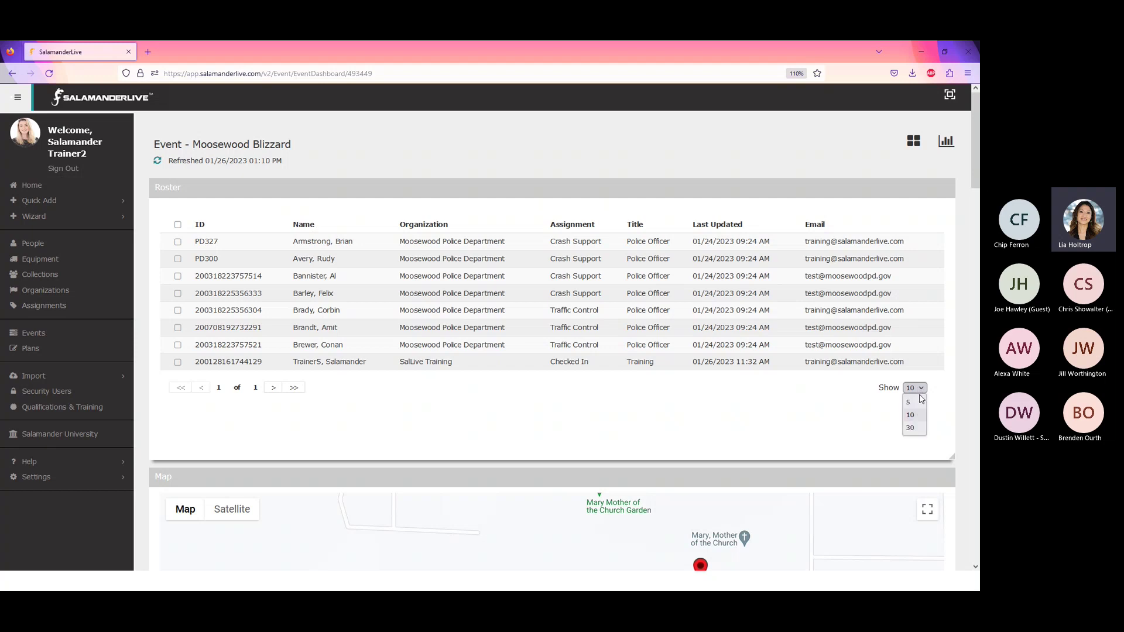
left_click(919, 432)
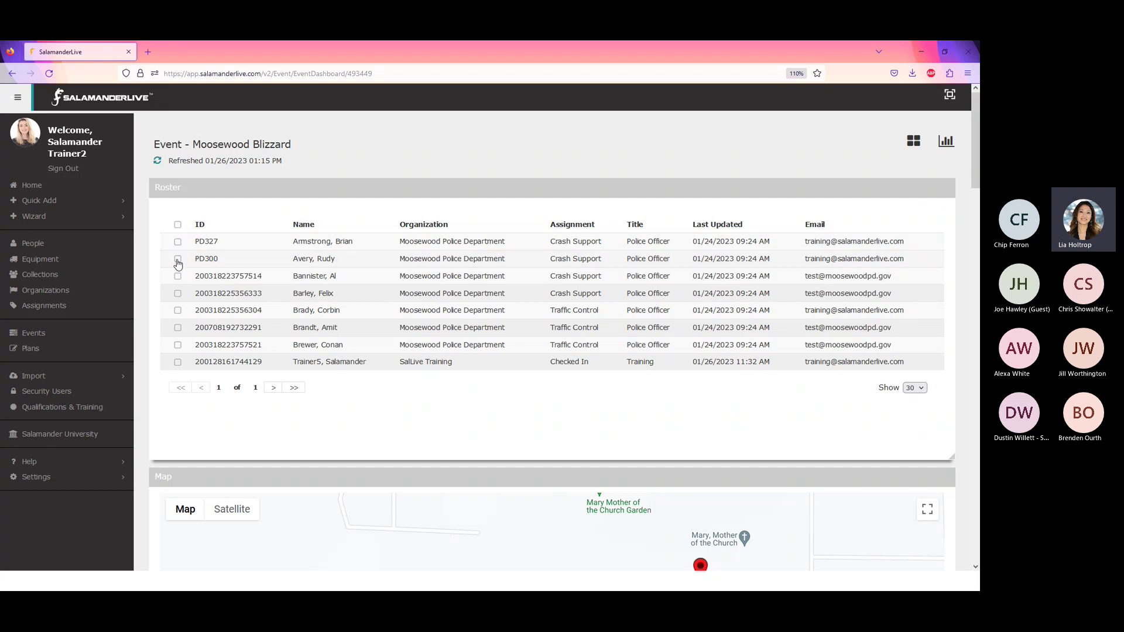
- Tick the checkboxes of three officers in the roster
left_click(177, 261)
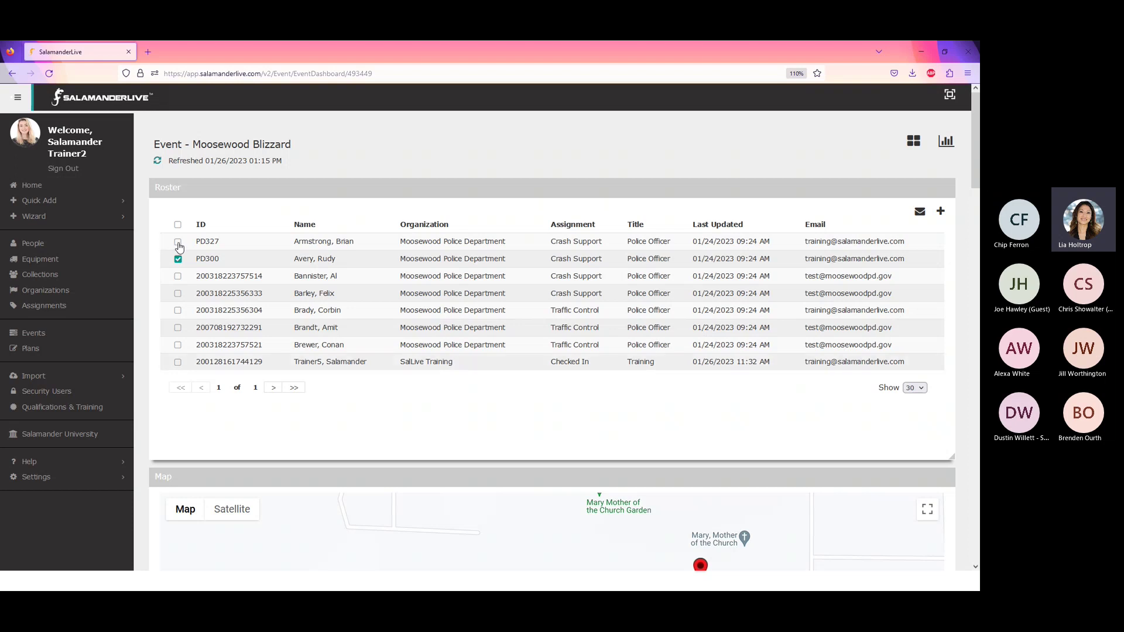
left_click(178, 244)
left_click(178, 310)
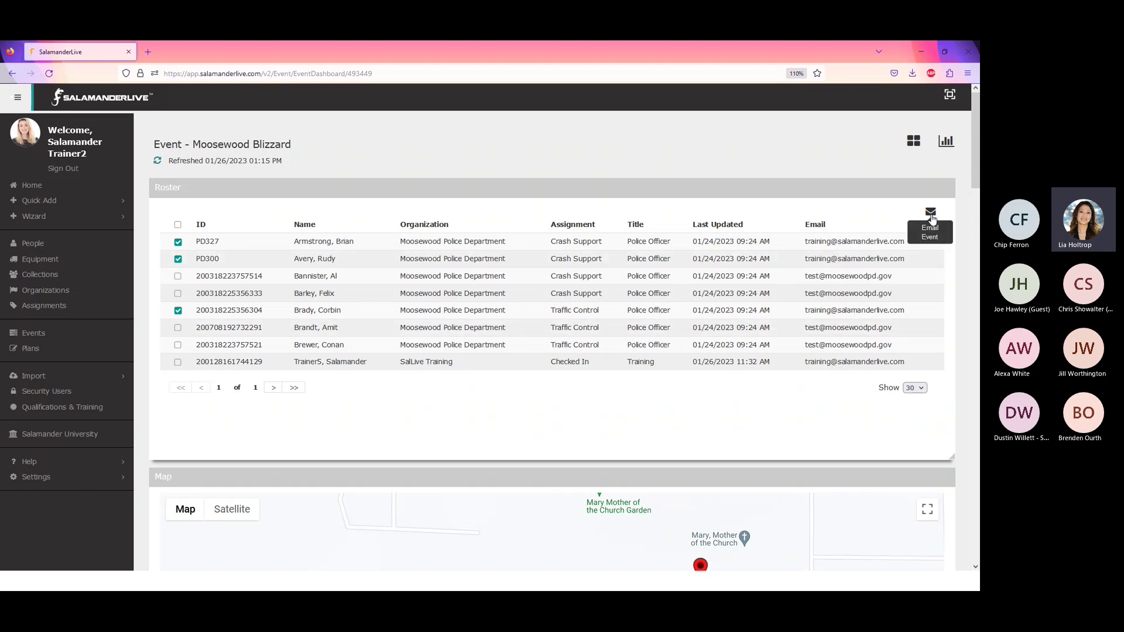
- Email the three ticked officers with subject 'Test' and body 'This is a test.'
left_click(931, 214)
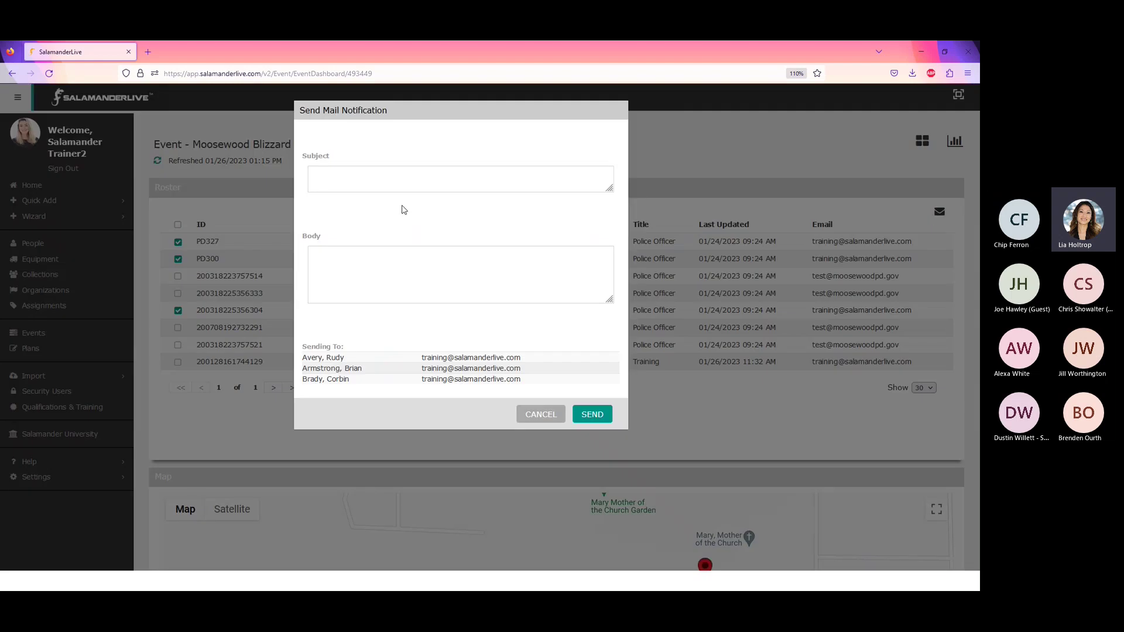
left_click(349, 171)
type("test")
key("BackSpace")
key("BackSpace")
key("BackSpace")
key("BackSpace")
type("Test")
left_click(352, 272)
type("This is a")
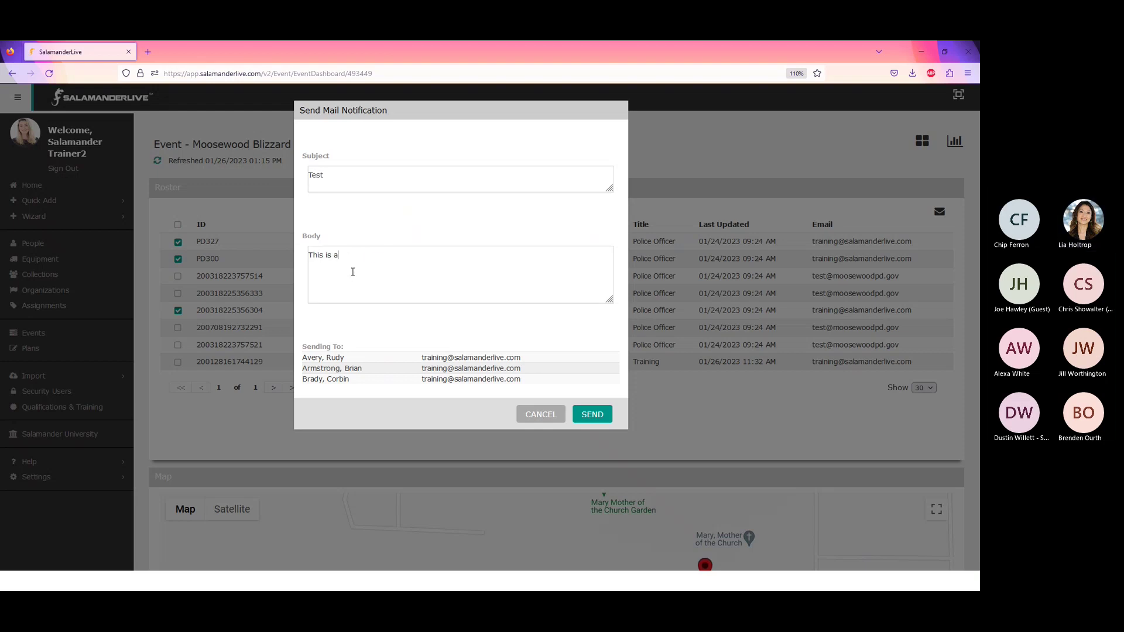
type(" test.")
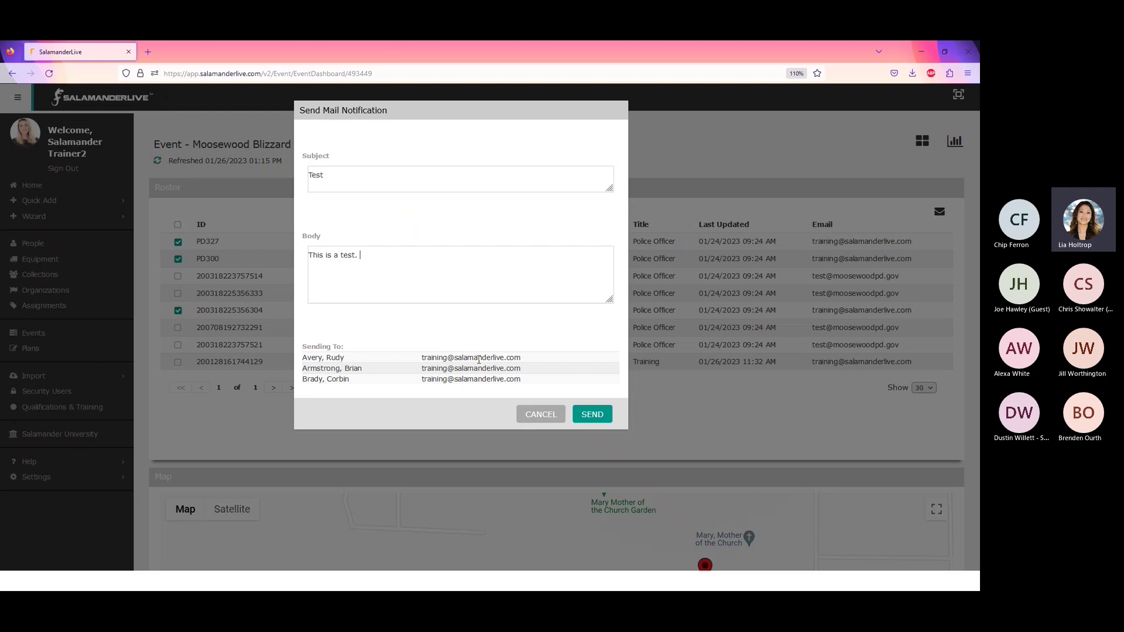
left_click(591, 415)
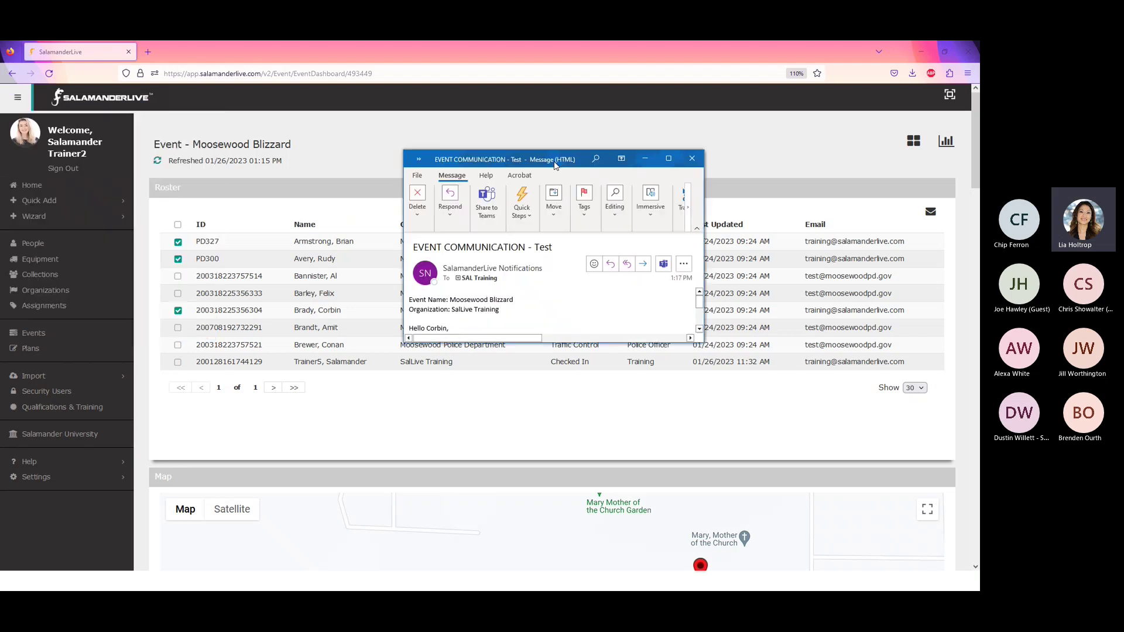
- Open the 'EVENT COMMUNICATION - Test' email in Outlook and preview a reply, closing it unsent
left_click(676, 155)
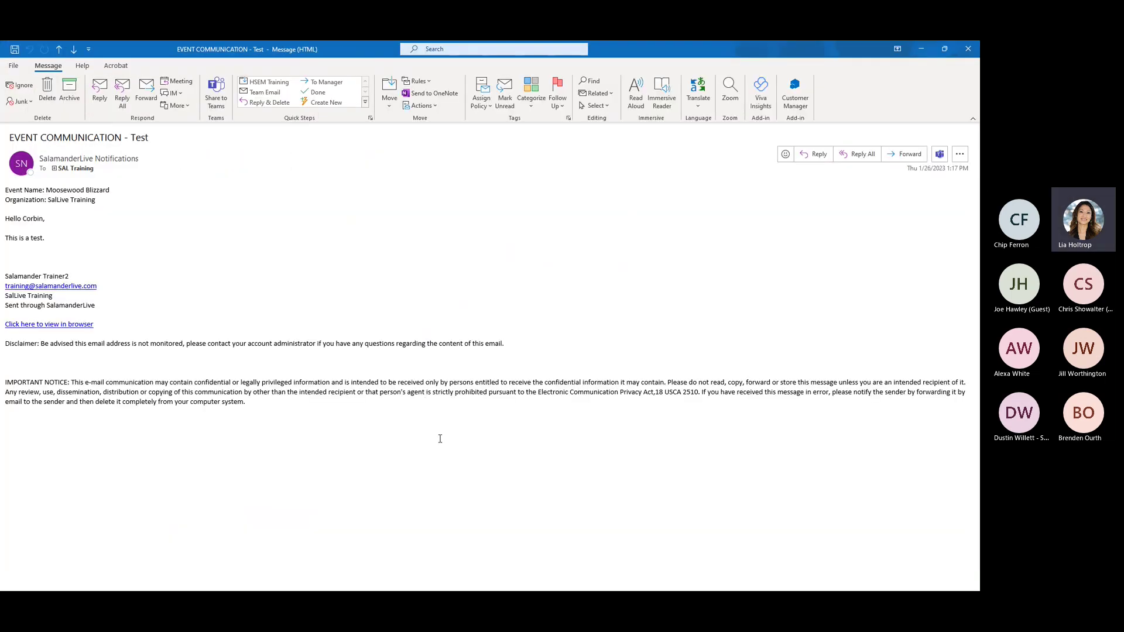
scroll(437, 439, "up", 5)
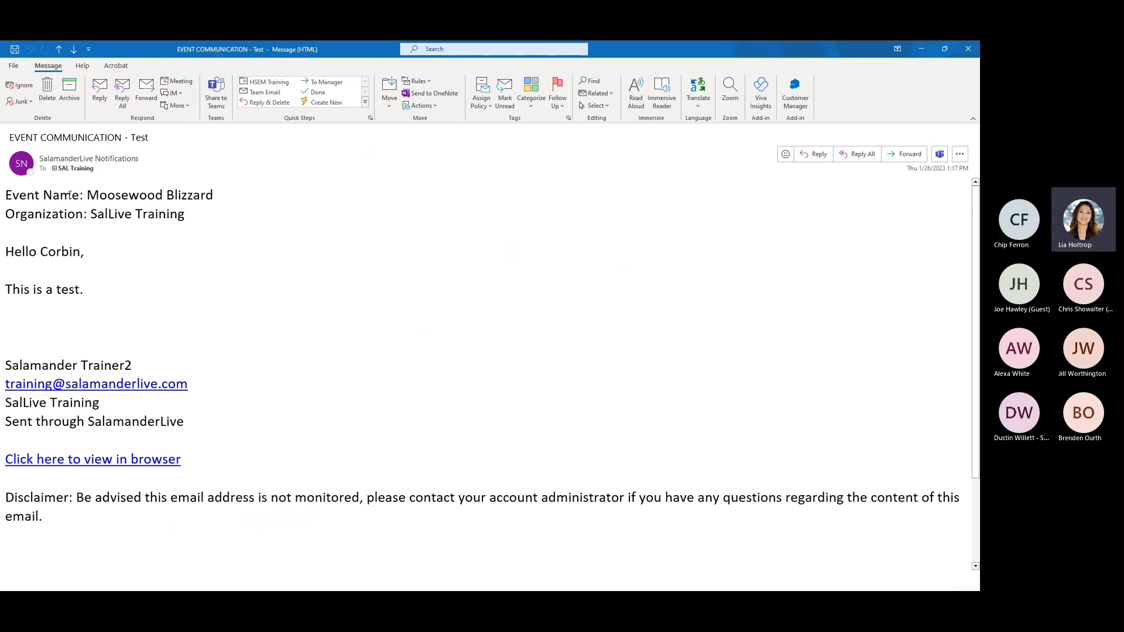
mouse_move(82, 168)
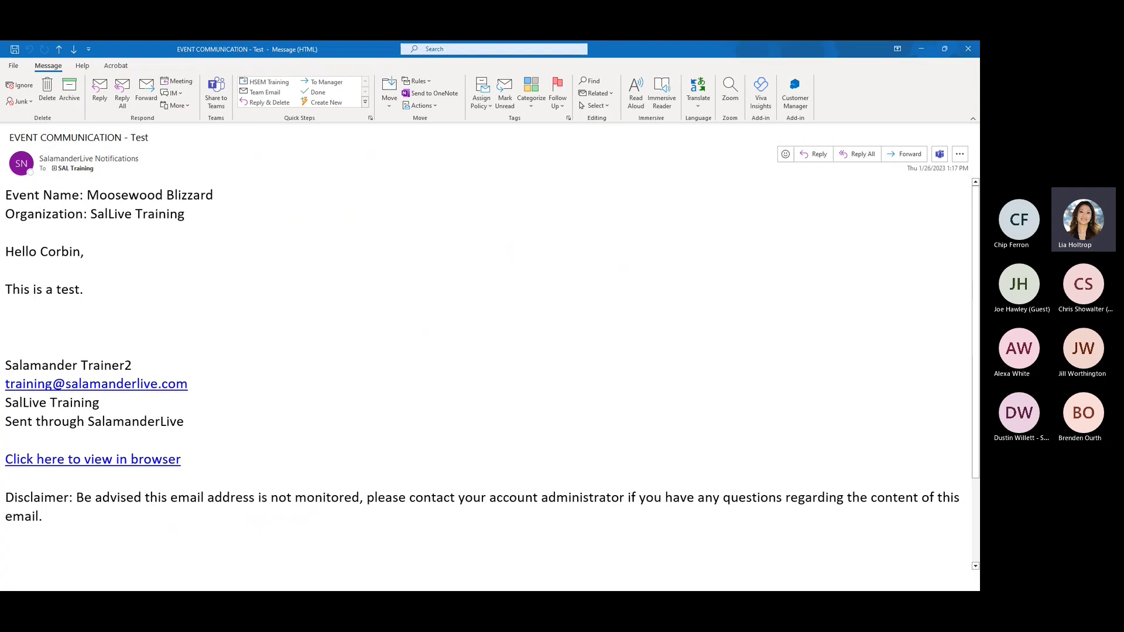
key("ctrl+r")
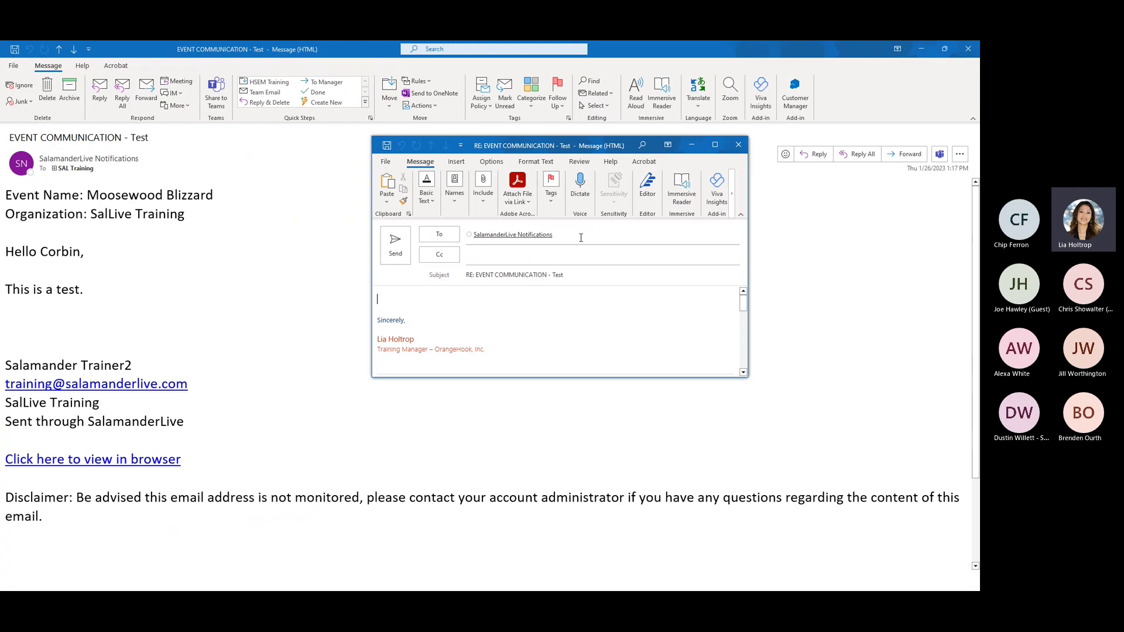
scroll(670, 304, "down", 8)
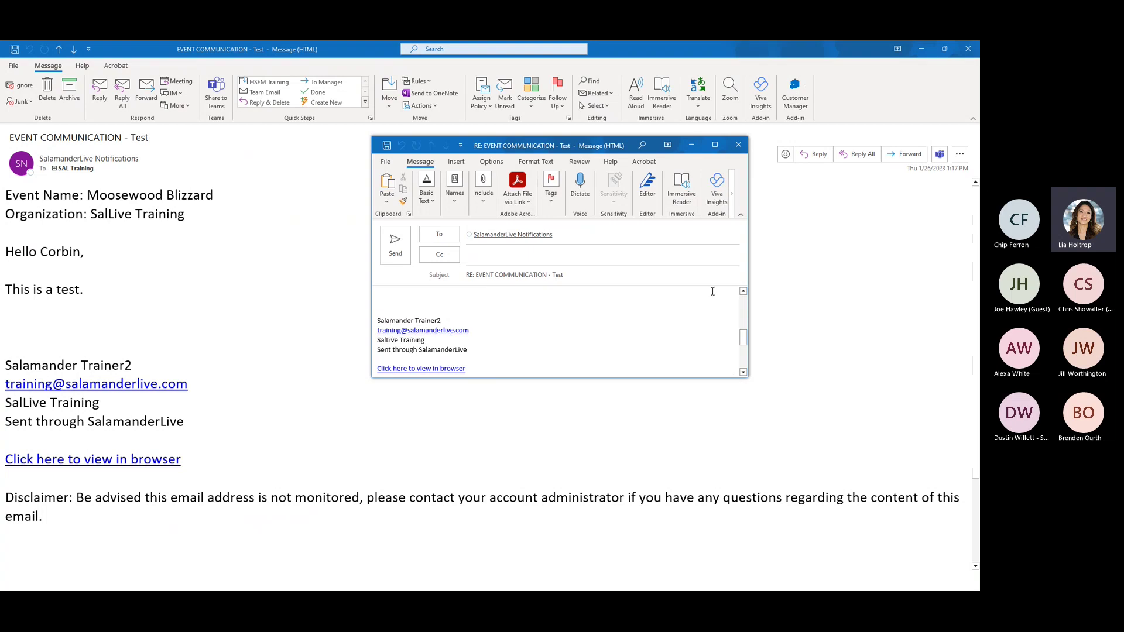
left_click(738, 144)
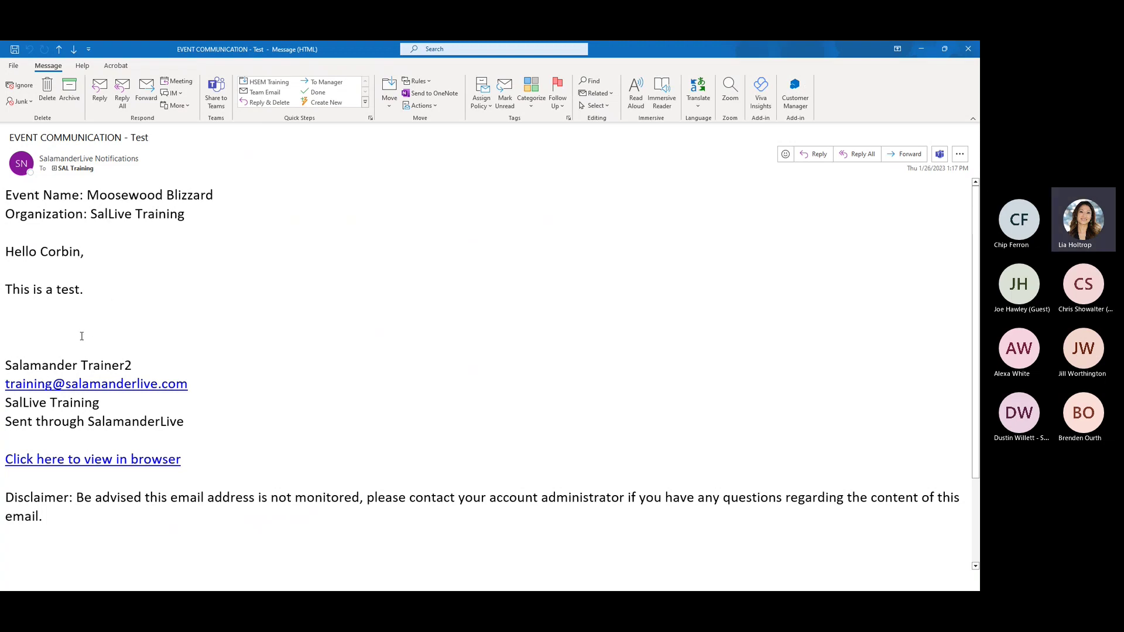
- Close the Outlook message and untick two officers, leaving only the first one ticked
left_click(970, 50)
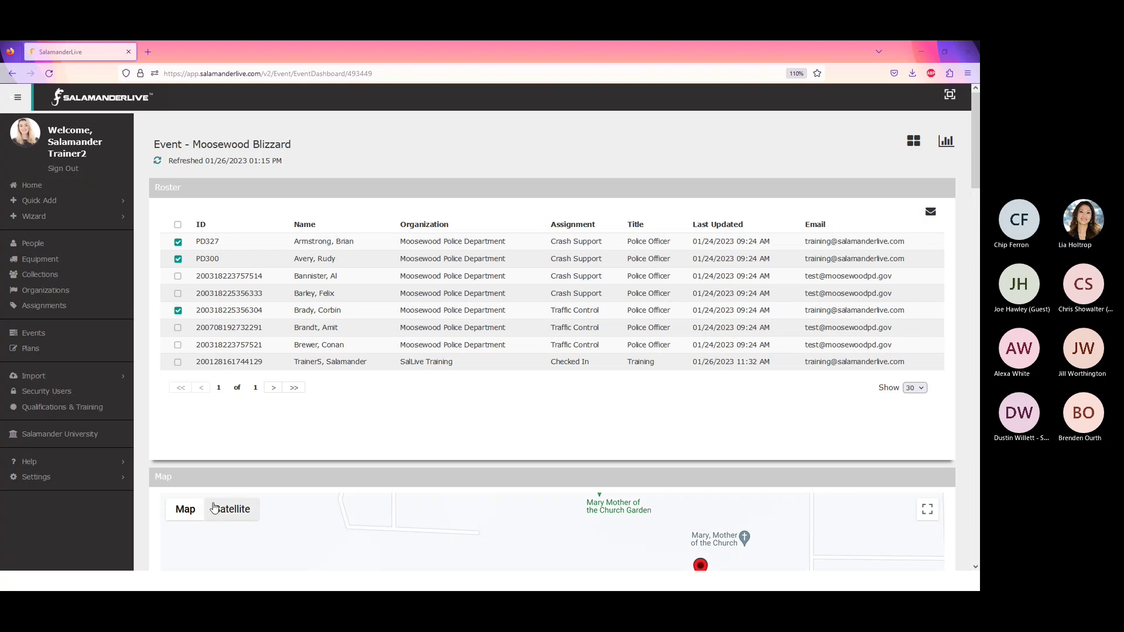
left_click(178, 310)
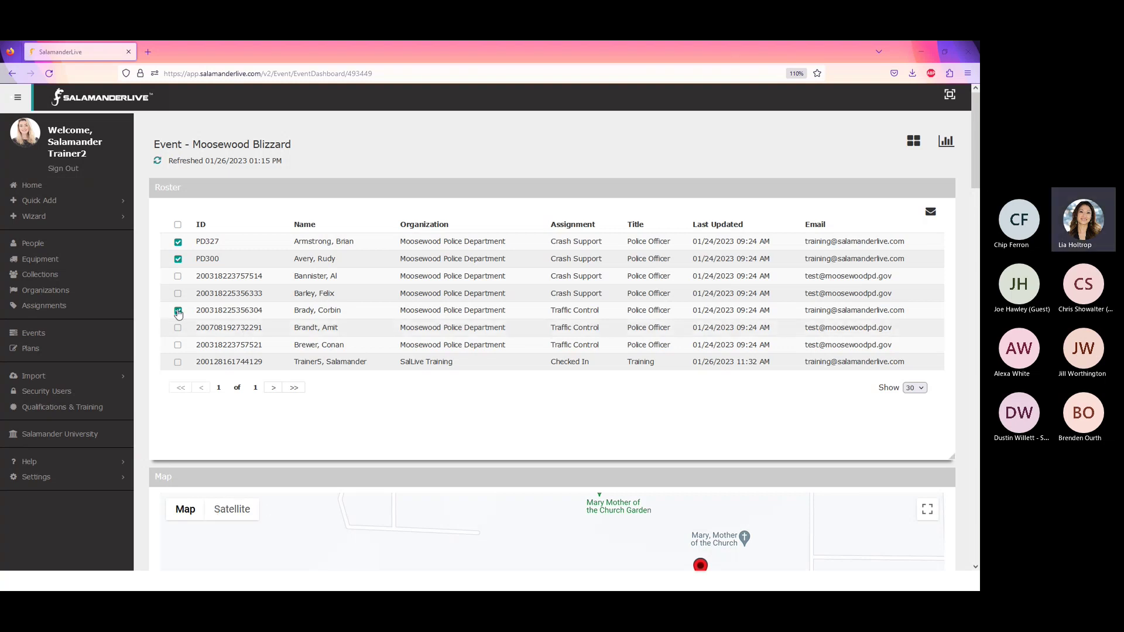
left_click(178, 241)
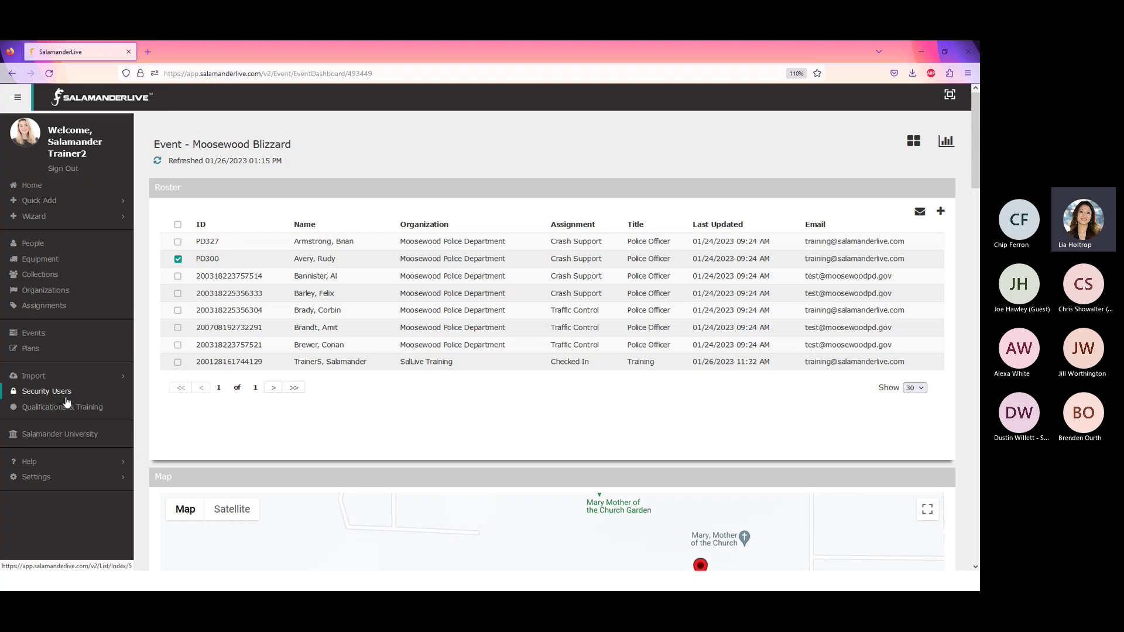
- Reopen the Manual Log Entry Form for PD300 and set the date to 01/24/2023
left_click(940, 212)
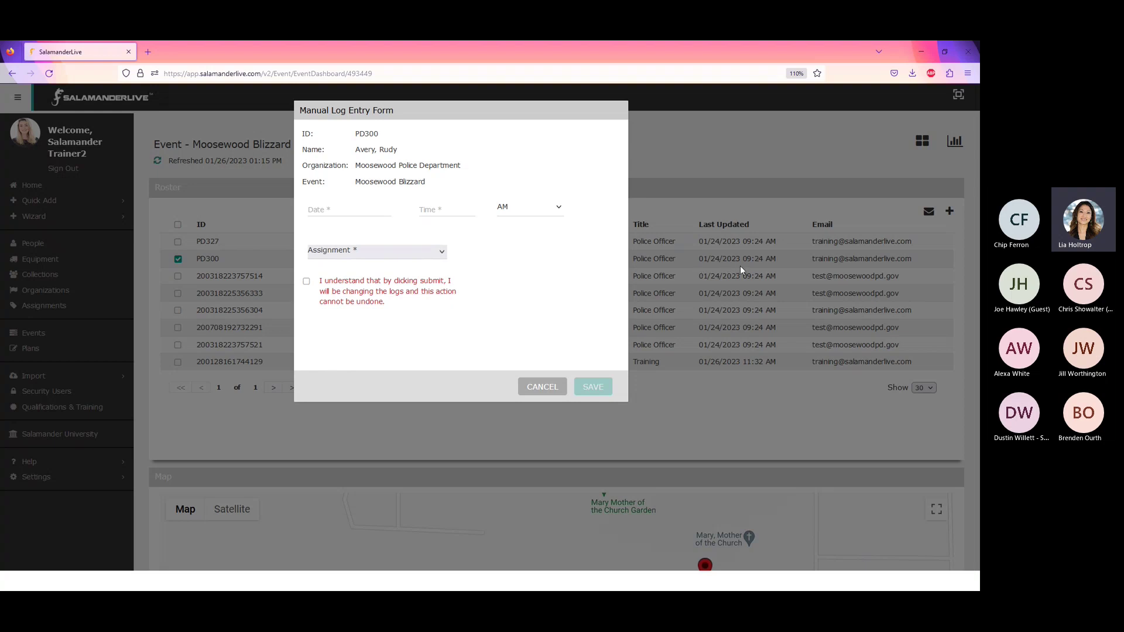
left_click(547, 389)
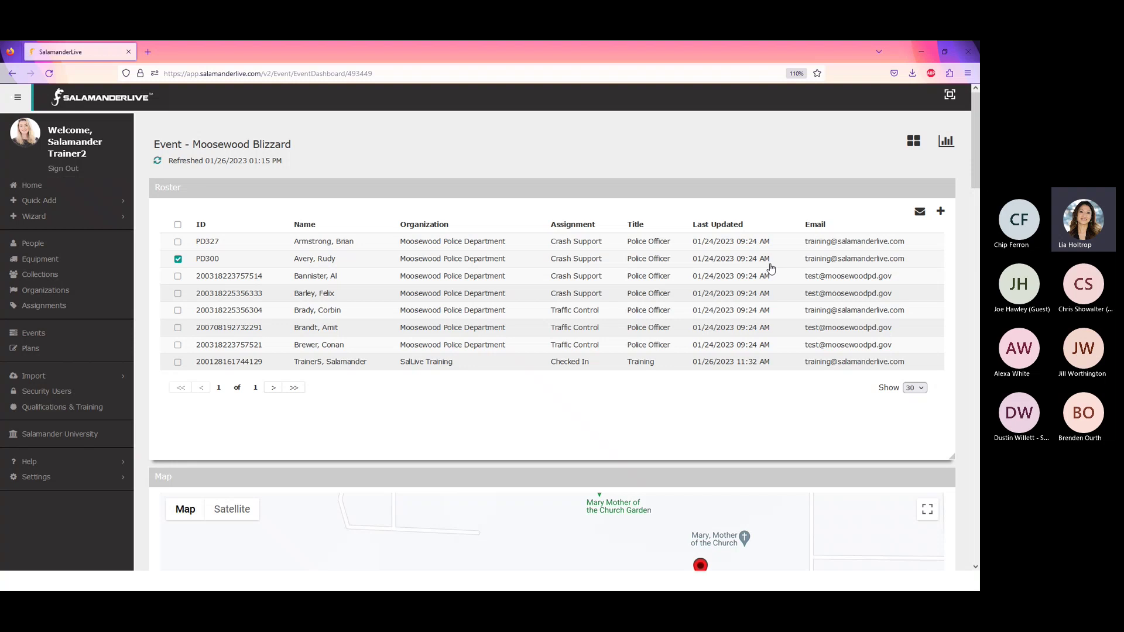
left_click(941, 212)
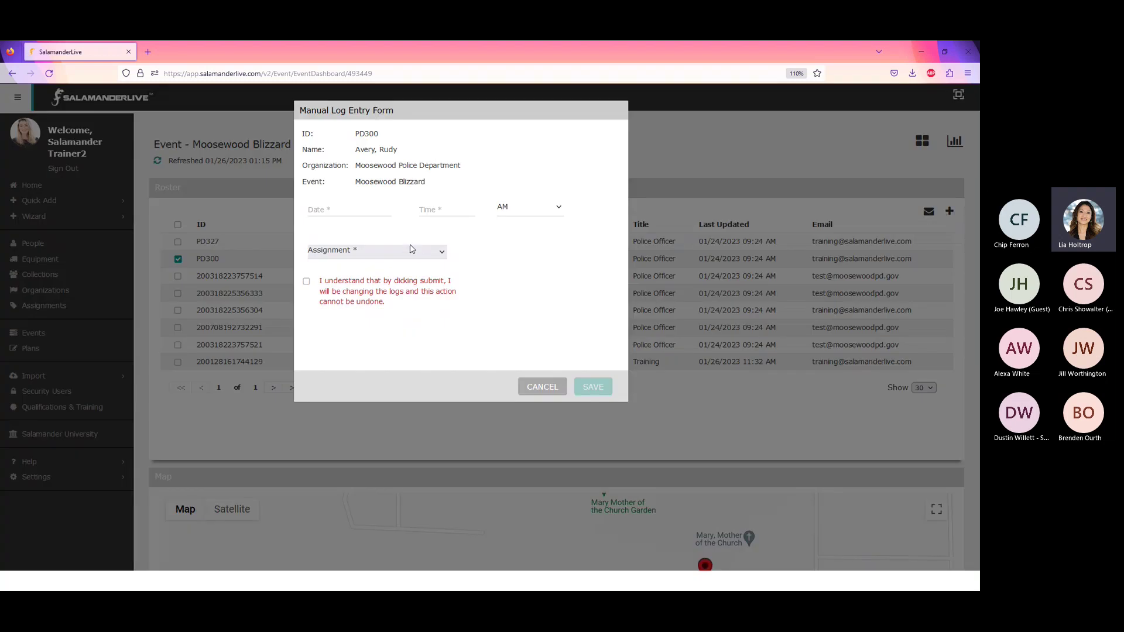
left_click(351, 220)
type("01/25/2023")
left_click(327, 207)
type("24")
- Set time 08:00 PM and assignment Off Scene, acknowledge the log change, and save
left_click(428, 211)
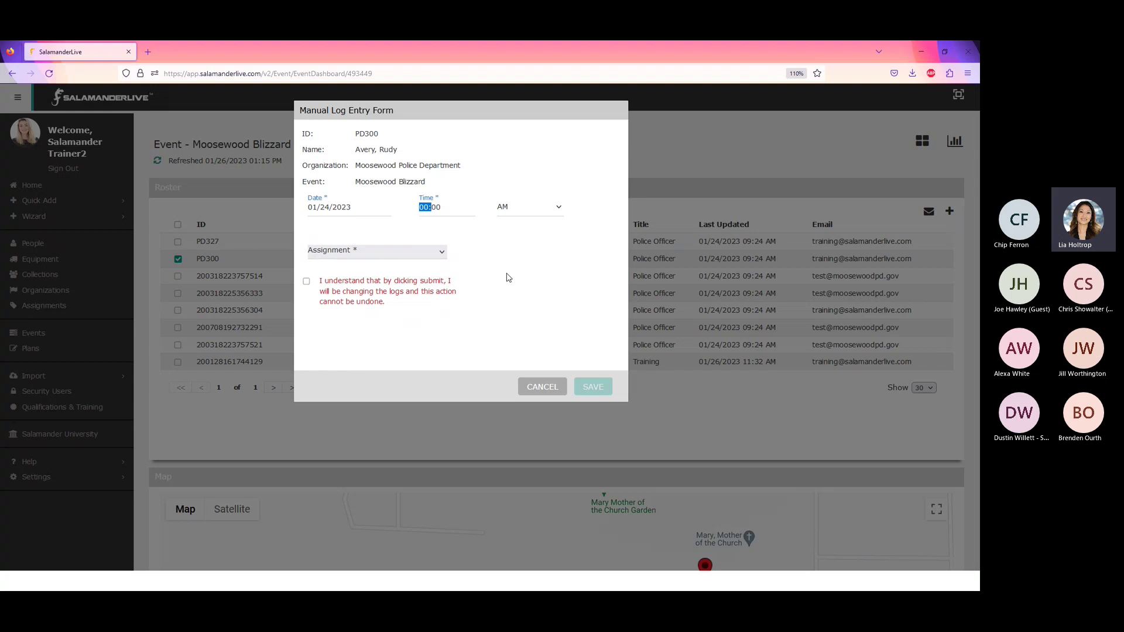
type("8")
left_click(558, 210)
left_click(526, 238)
left_click(441, 255)
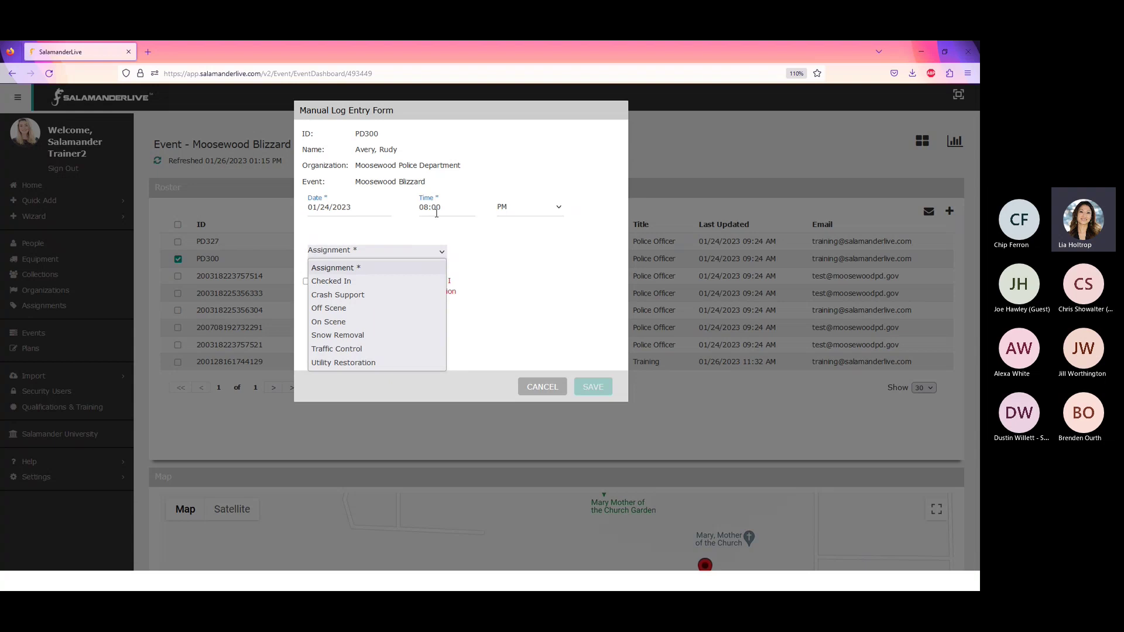
left_click(343, 311)
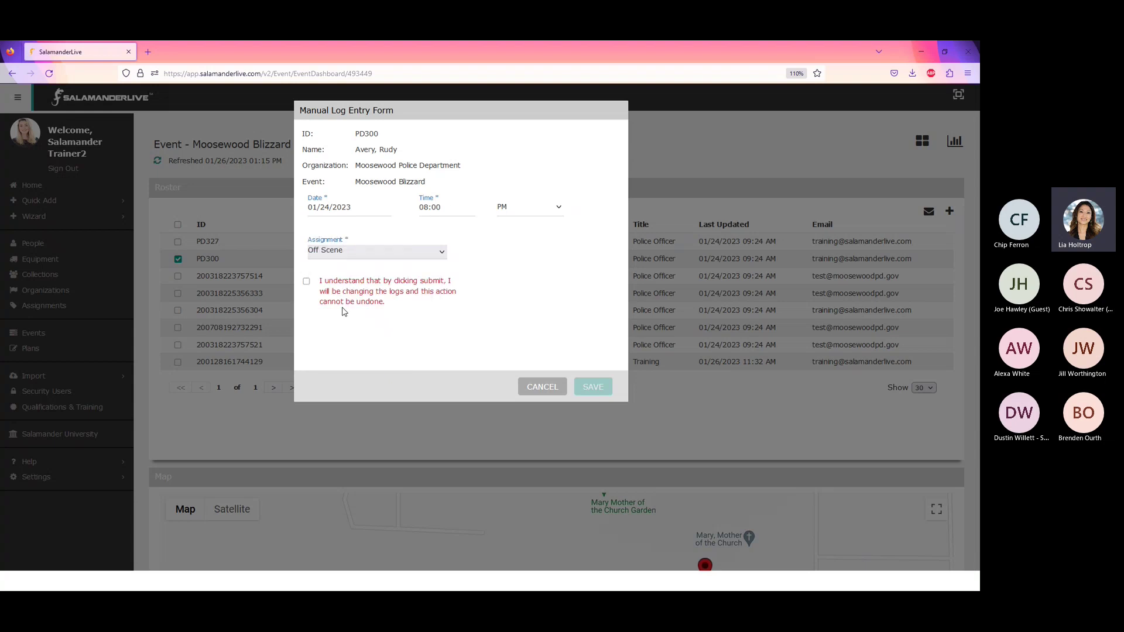
left_click(306, 282)
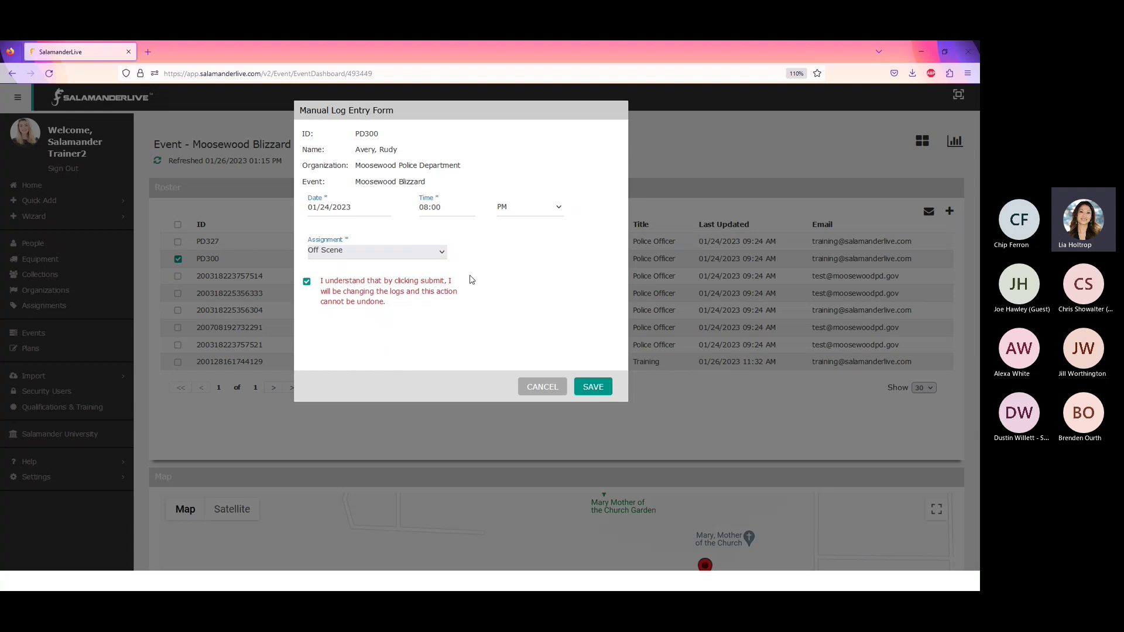
left_click(593, 389)
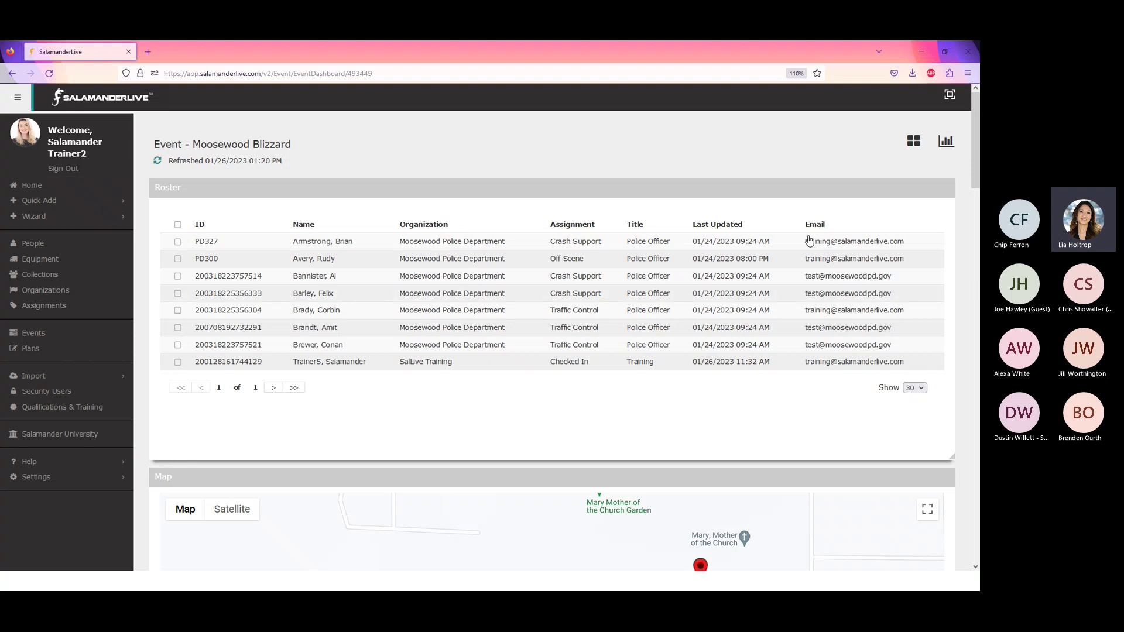
- Open the Moosewood Blizzard reports list, showing People Summary, Event Log and others
left_click(948, 146)
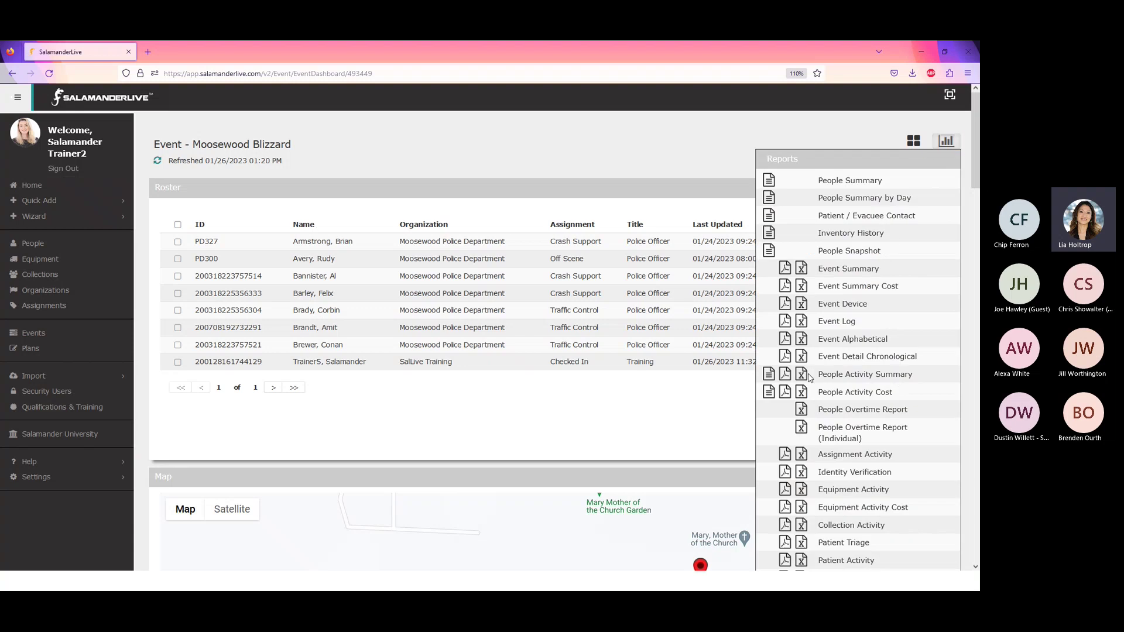
- Run the People Activity Cost report at Standard rate and open its CSV in Excel
left_click(769, 375)
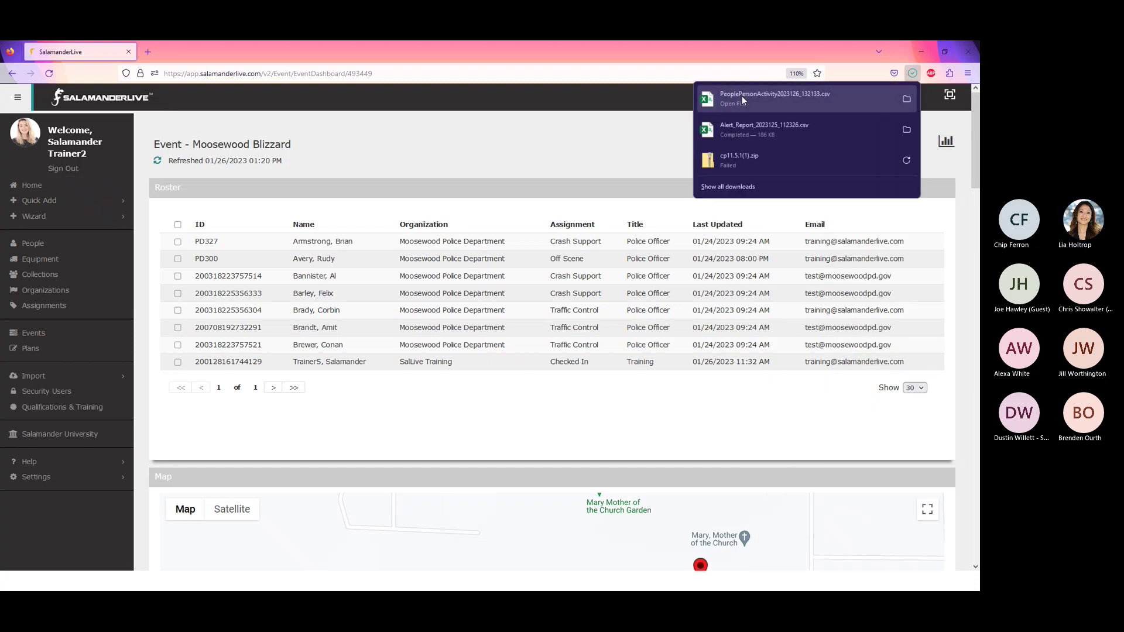
left_click(934, 131)
left_click(946, 142)
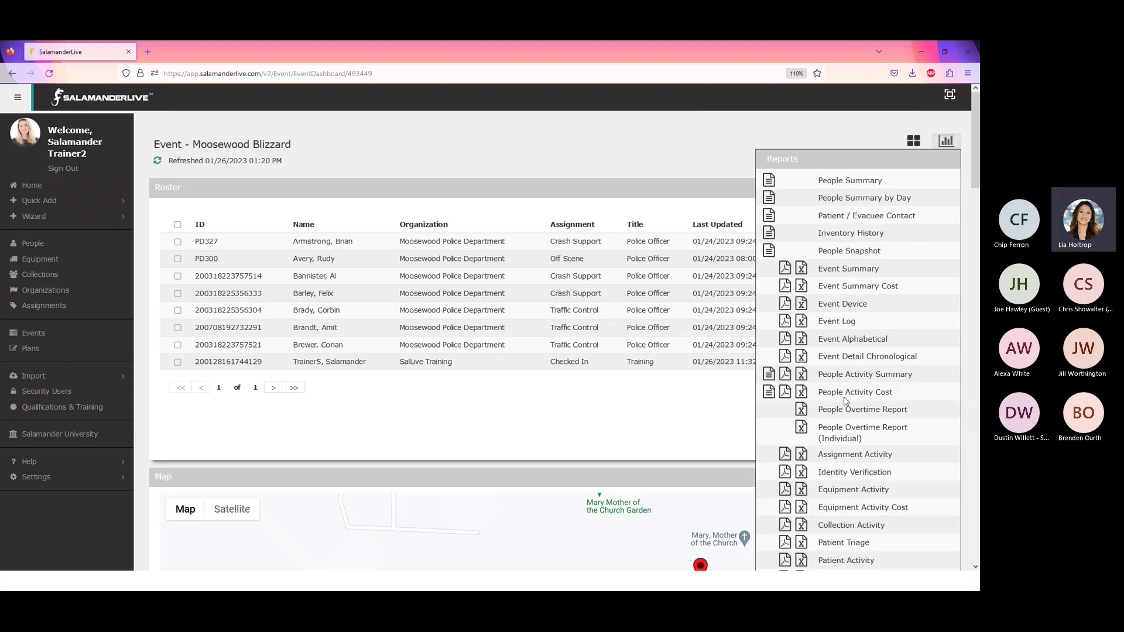
left_click(769, 393)
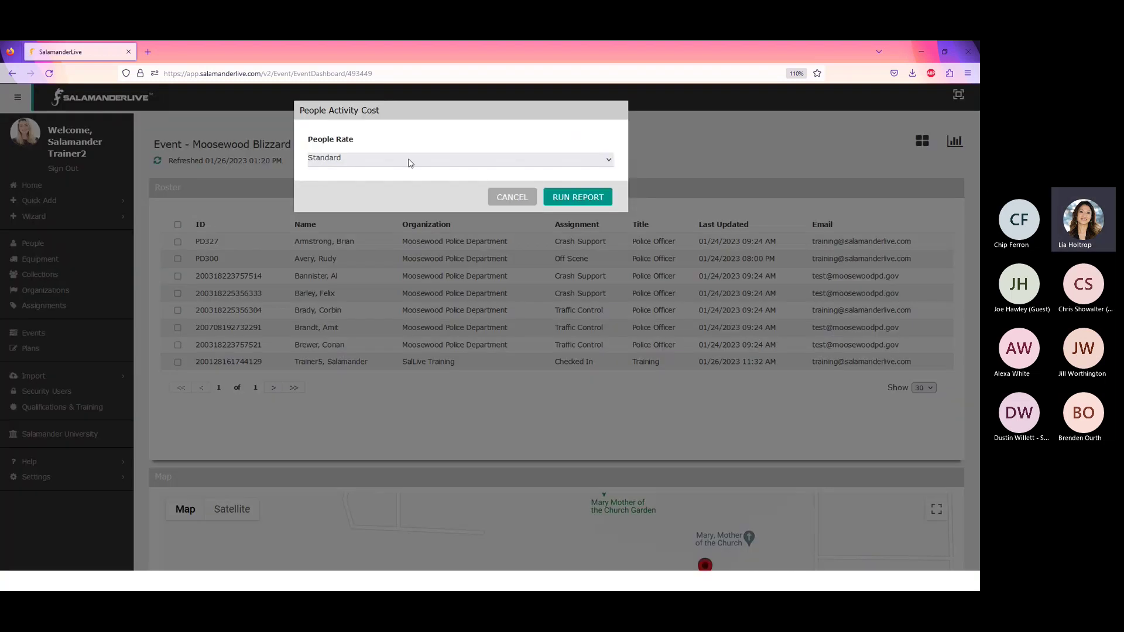
left_click(586, 205)
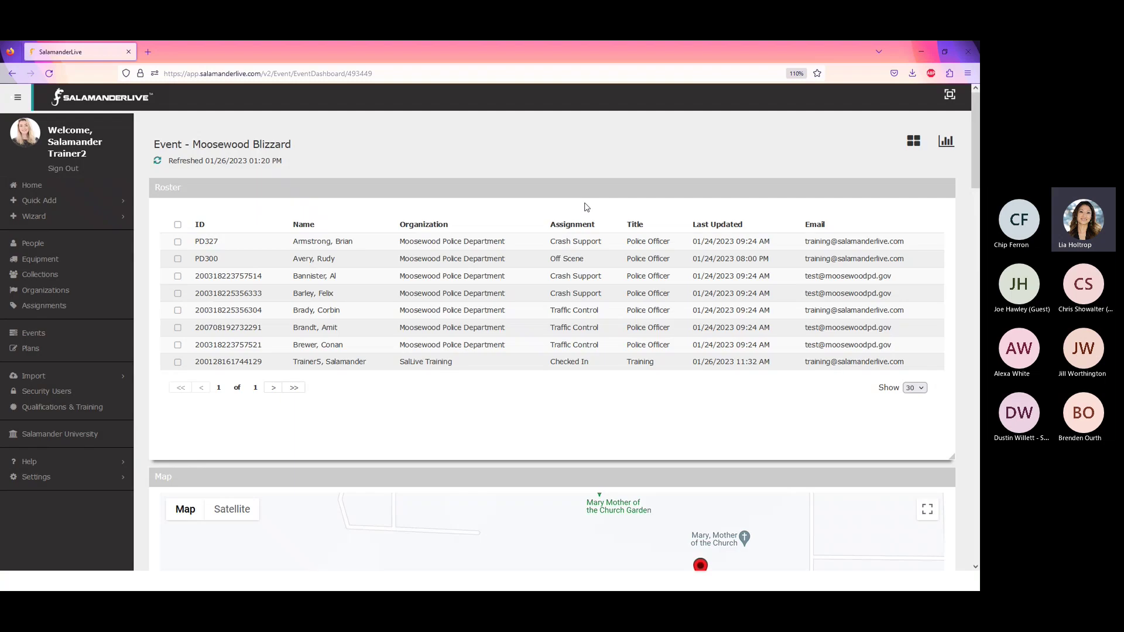
left_click(745, 105)
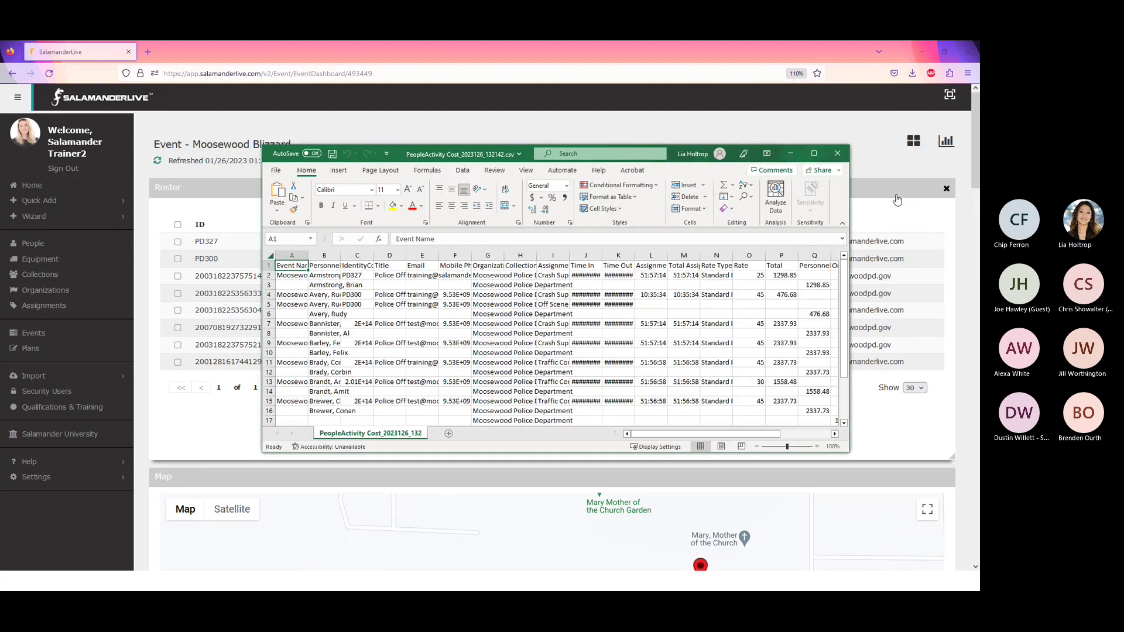
- Maximize Excel and autofit every column of the cost sheet
left_click(813, 153)
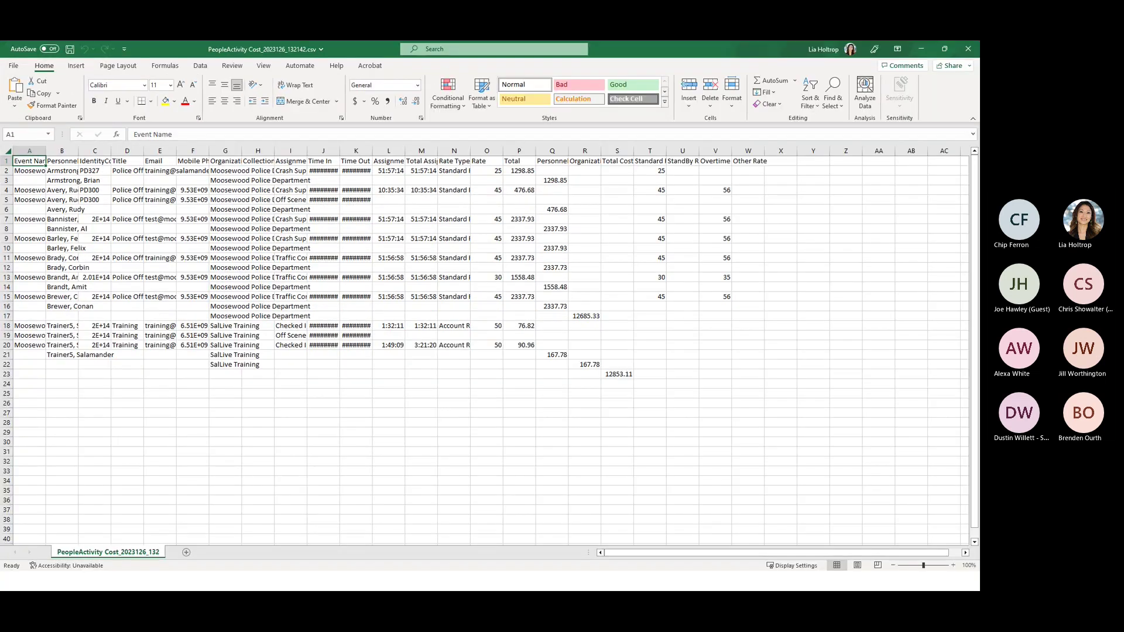
left_click(7, 151)
double_click(44, 152)
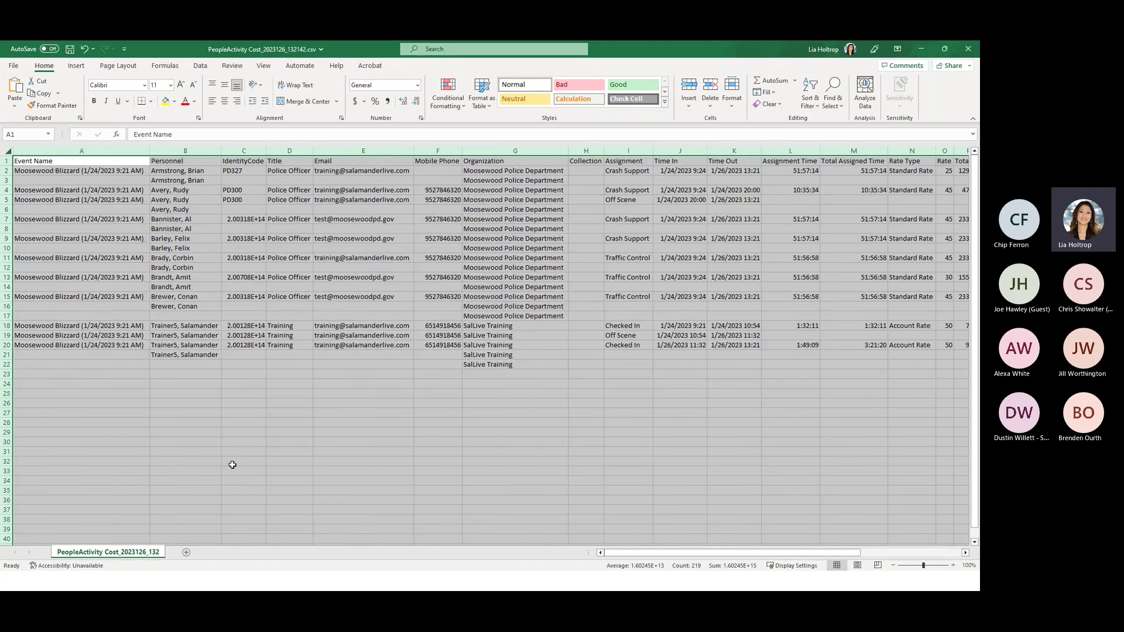
left_click(287, 471)
- Select PD300's rows 4–5, zoom to about 190%, then close the cost CSV
left_click_drag(6, 190, 7, 210)
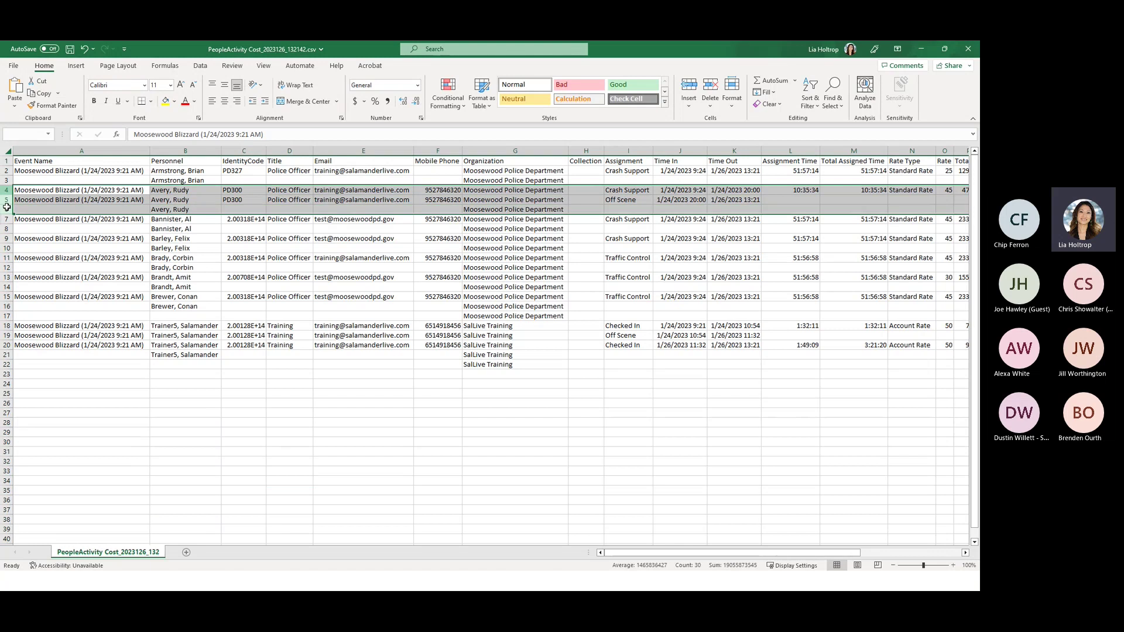
left_click_drag(927, 565, 931, 565)
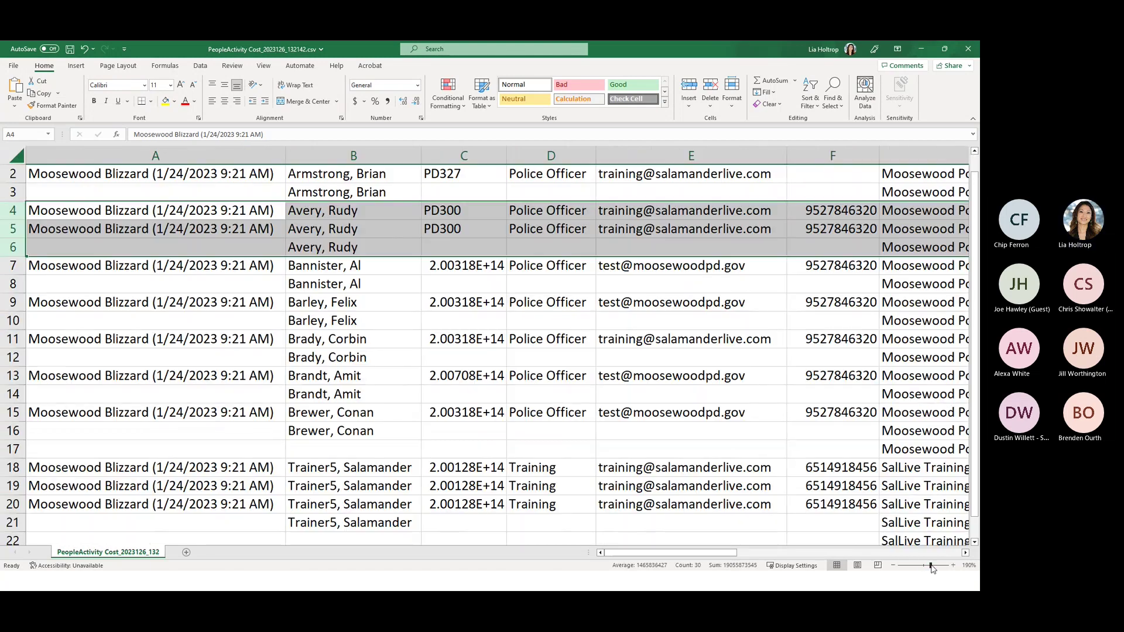
left_click_drag(723, 552, 817, 561)
scroll(946, 345, "up", 1)
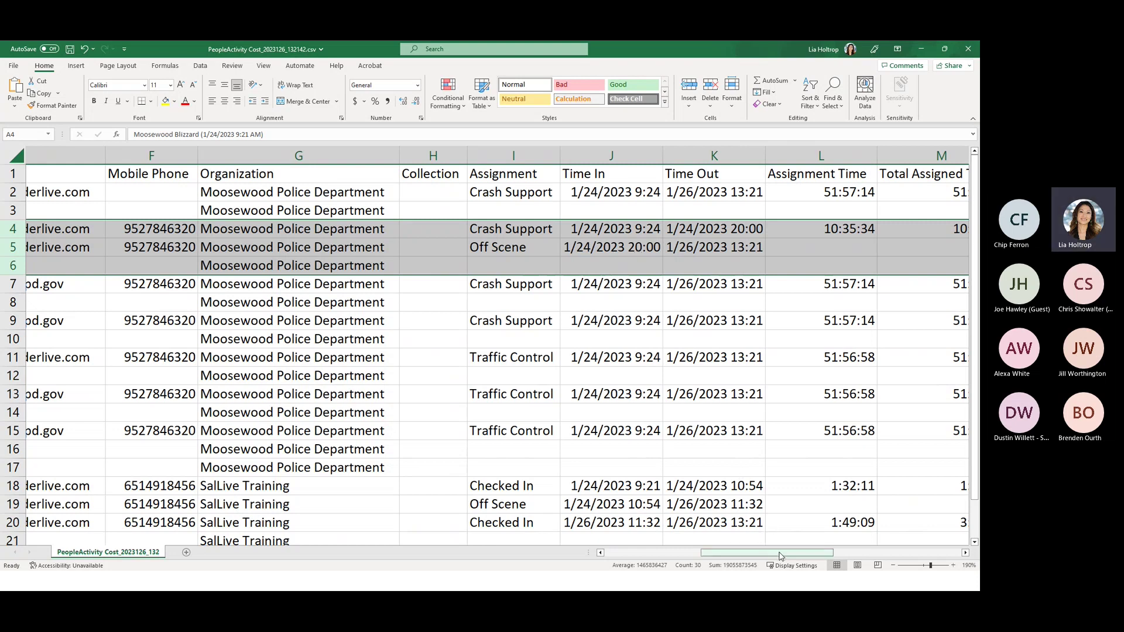
left_click_drag(783, 555, 864, 552)
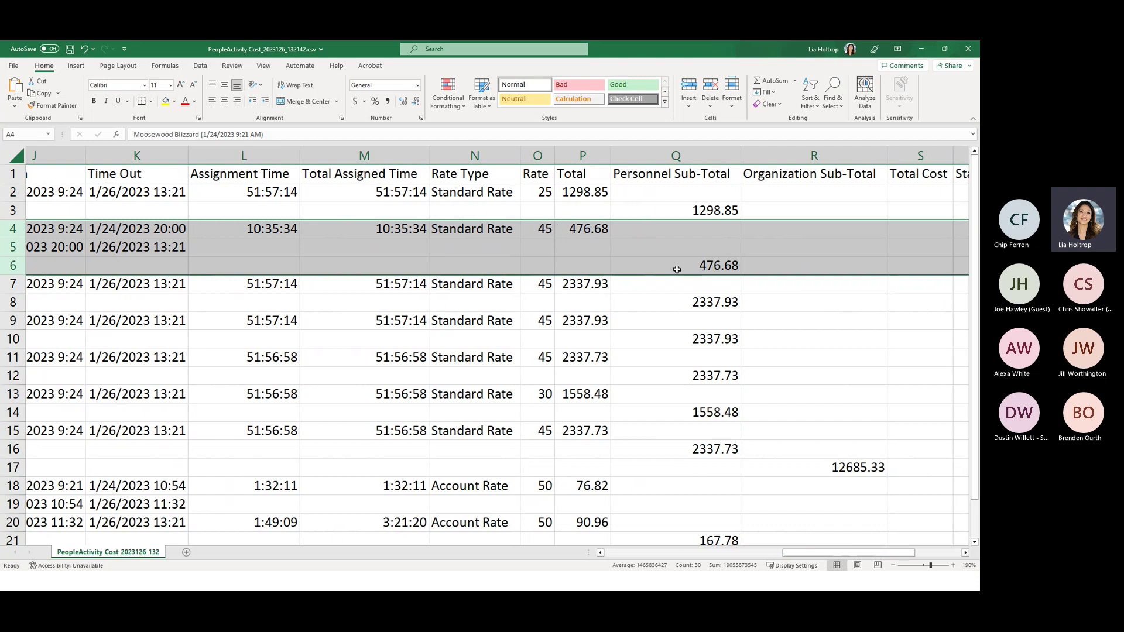
left_click_drag(822, 554, 763, 556)
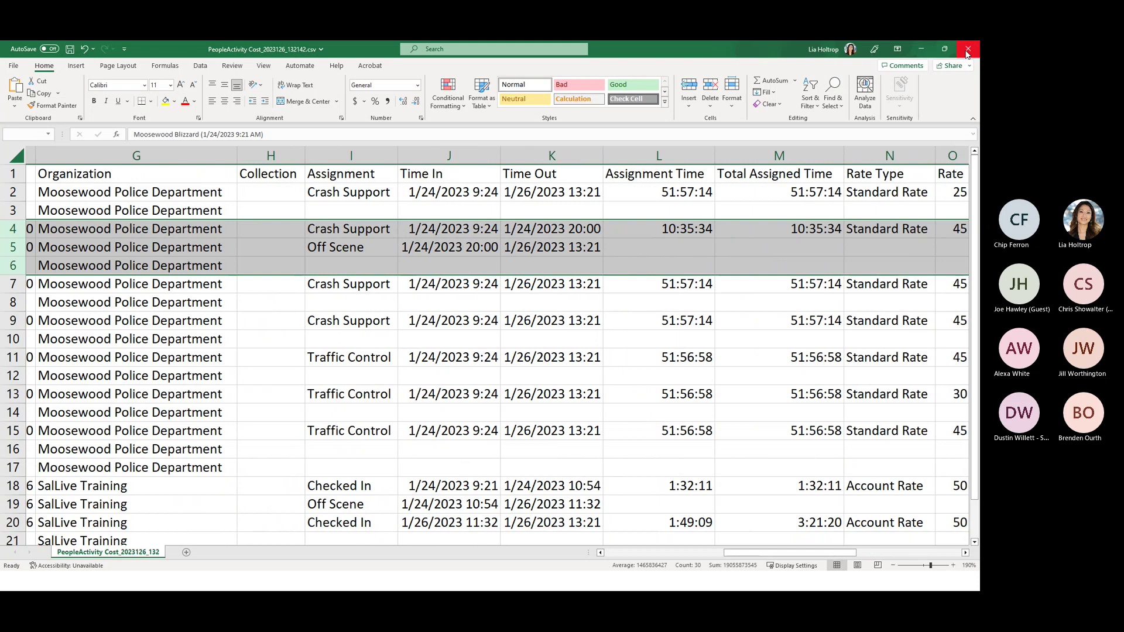
left_click(968, 51)
- Close the exported spreadsheet without saving, then start and cancel a manual log entry for one roster person
left_click(492, 329)
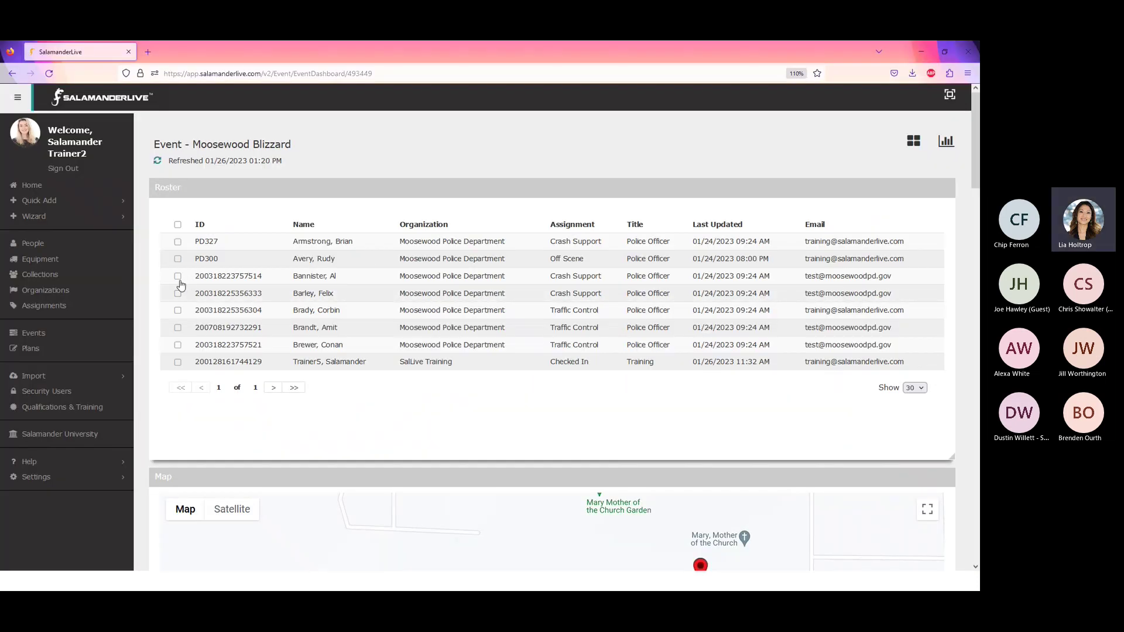
left_click(178, 278)
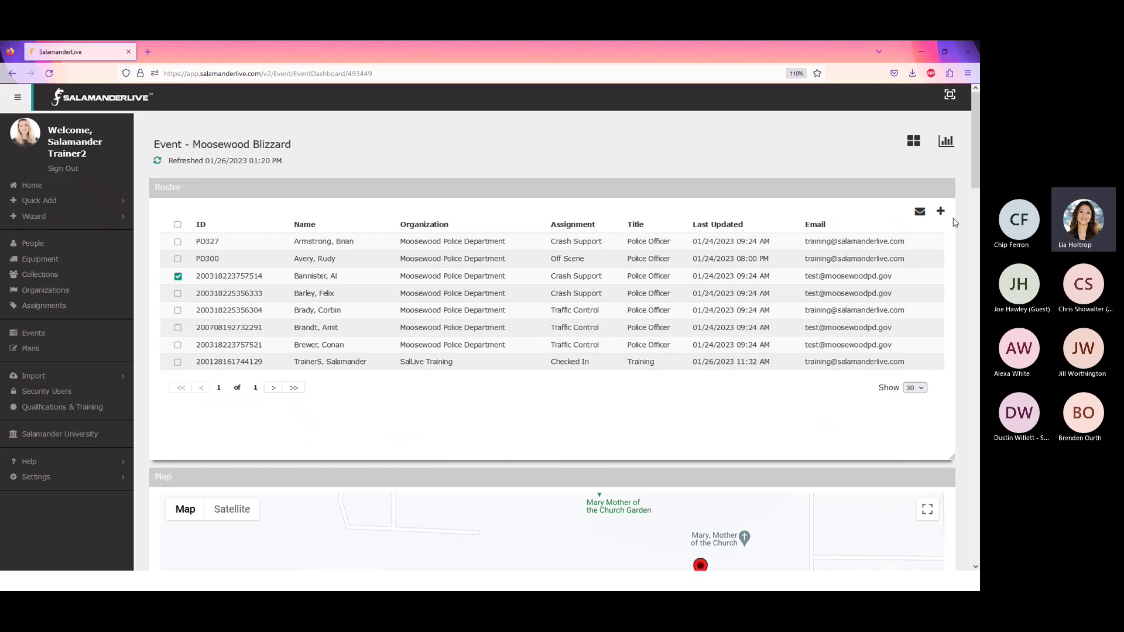
left_click(941, 212)
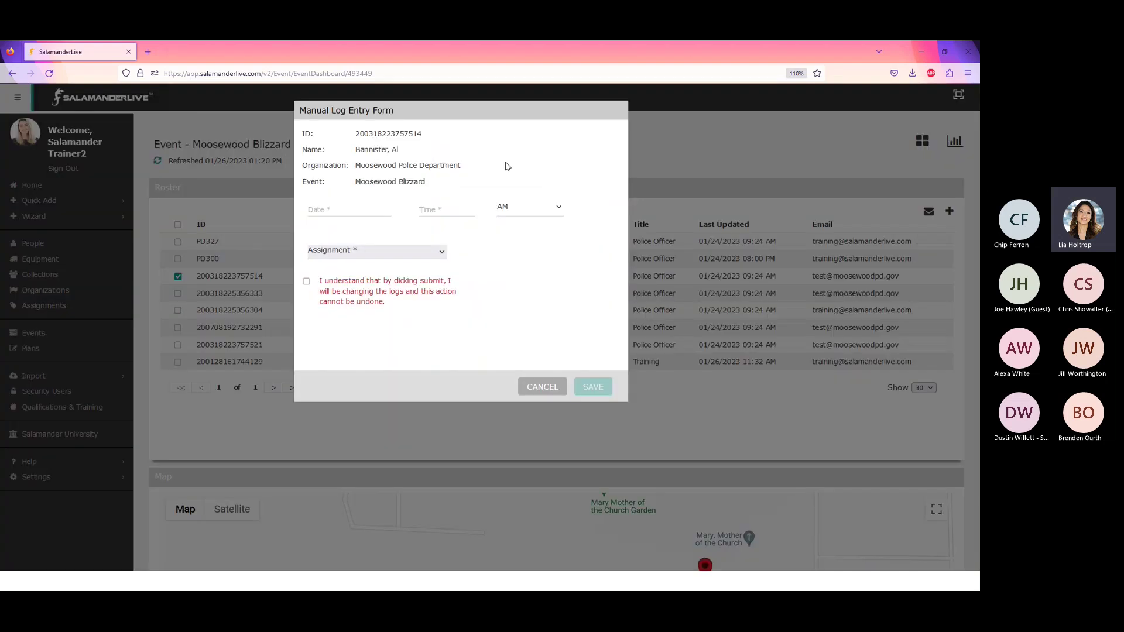
left_click(537, 388)
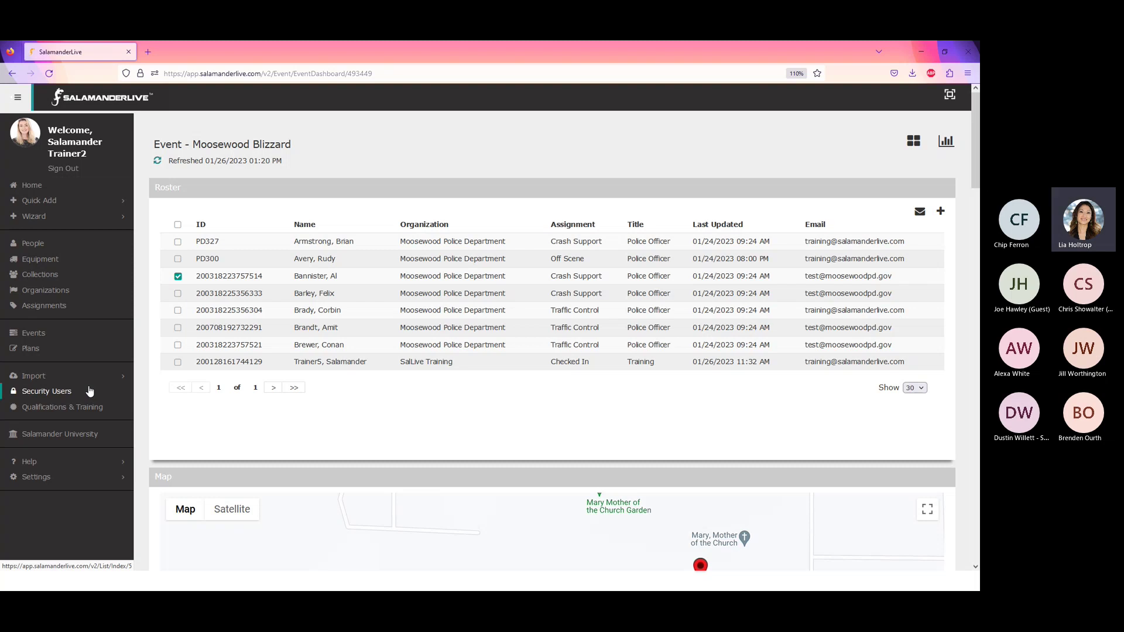
- Open the trainer user's profile under Security Users and expand the Choose Role list
left_click(66, 393)
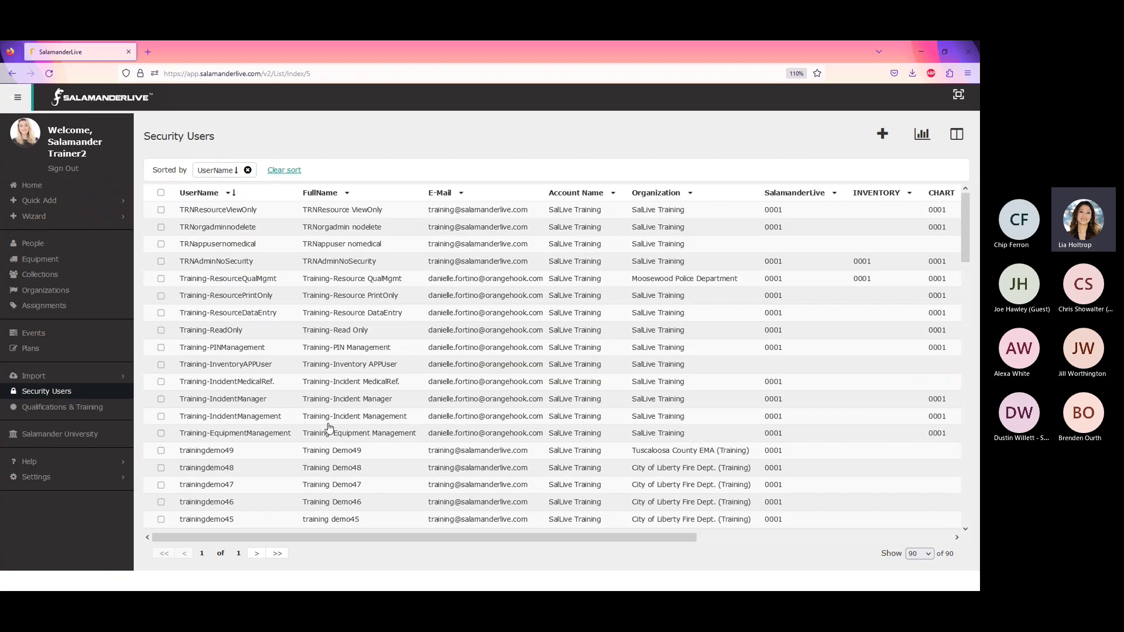
scroll(304, 422, "down", 15)
scroll(291, 469, "down", 10)
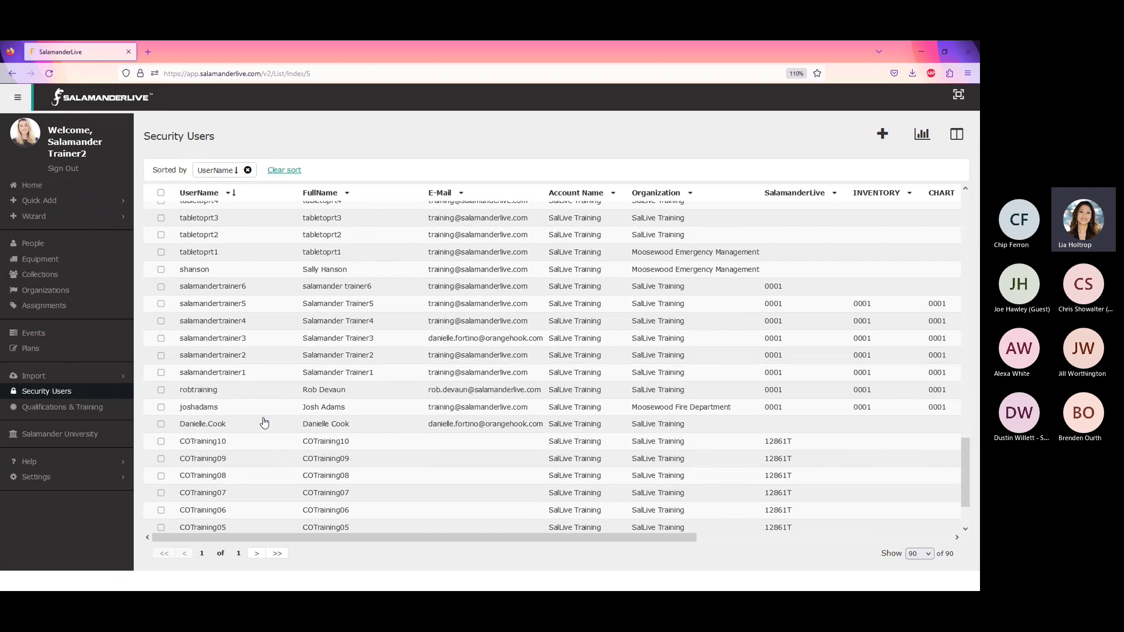
left_click(240, 373)
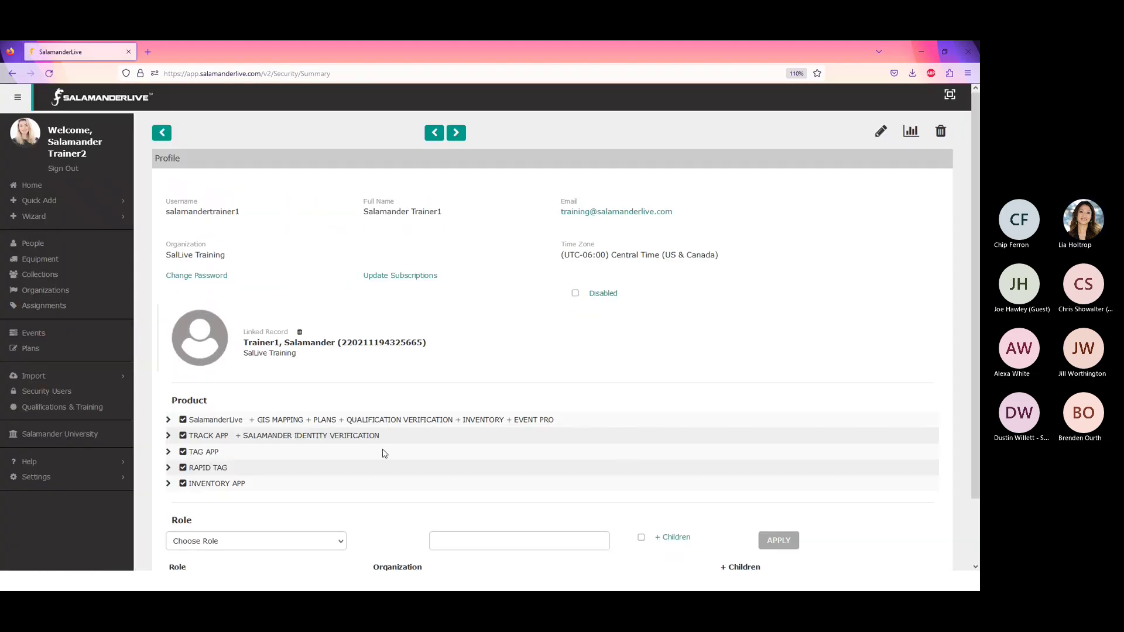
scroll(382, 455, "down", 3)
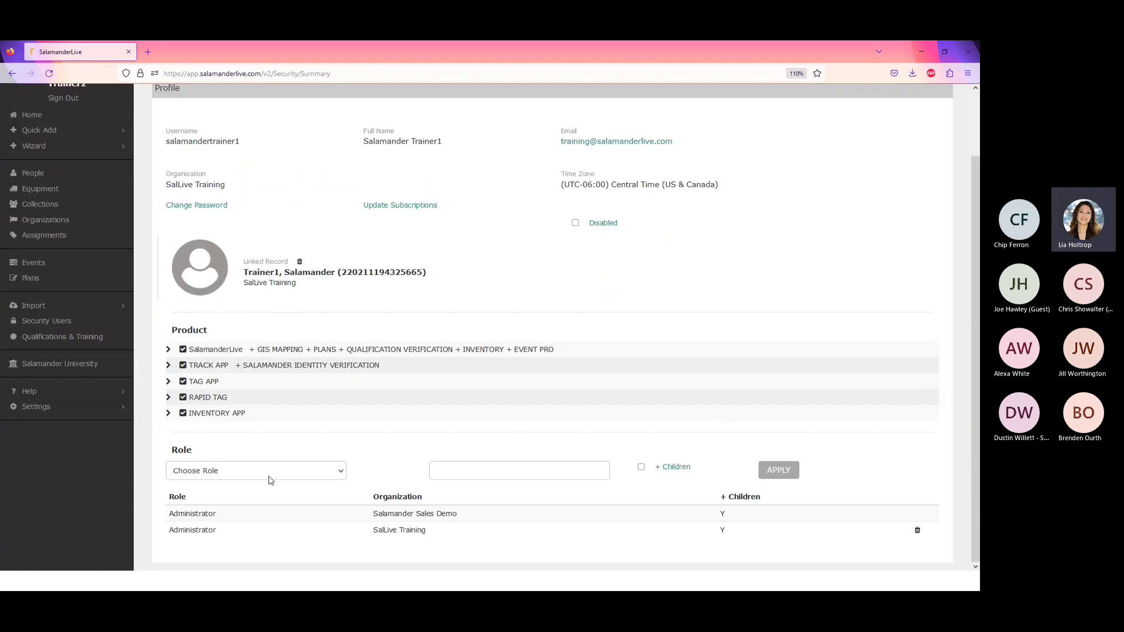
left_click(342, 476)
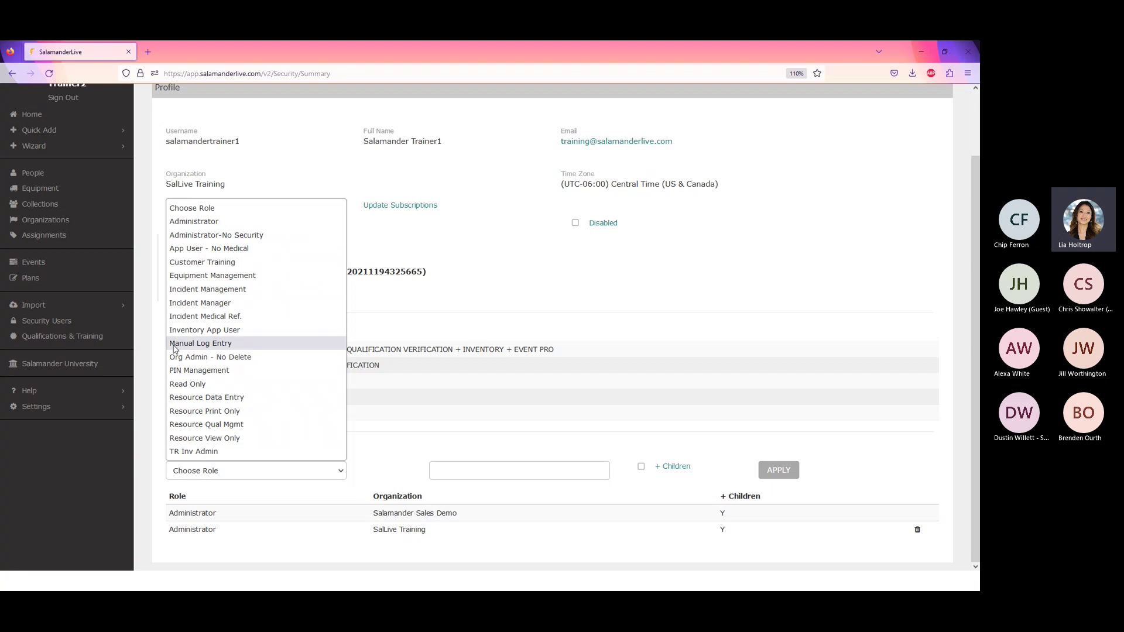
- Give the user the Manual Log Entry role, then minimize the browser to reveal the Roster slide
left_click(214, 349)
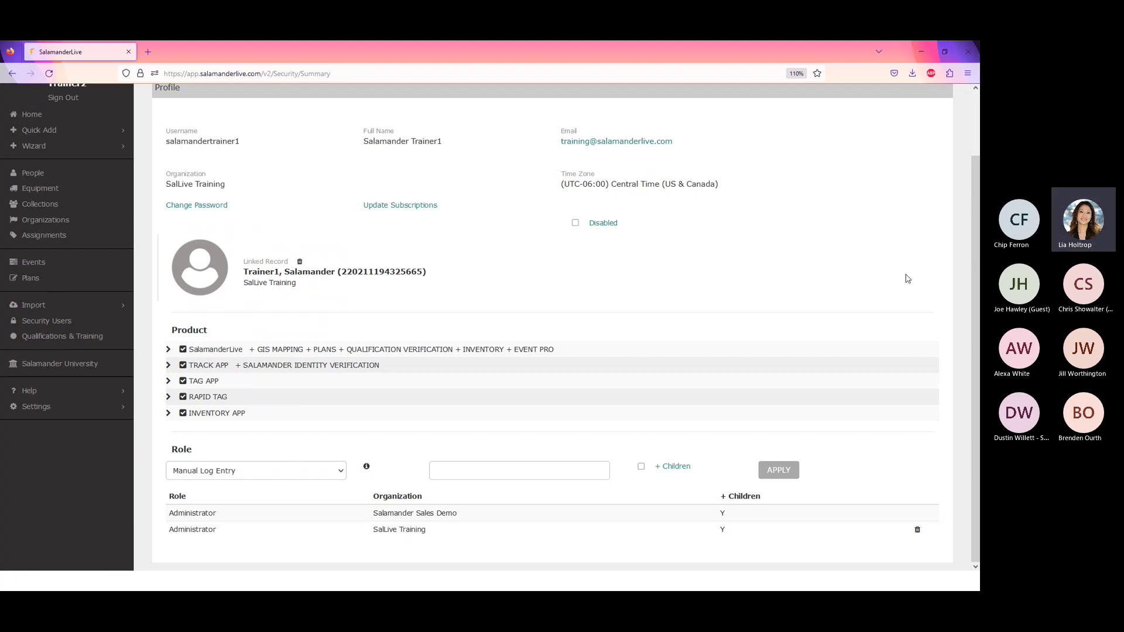
left_click(917, 51)
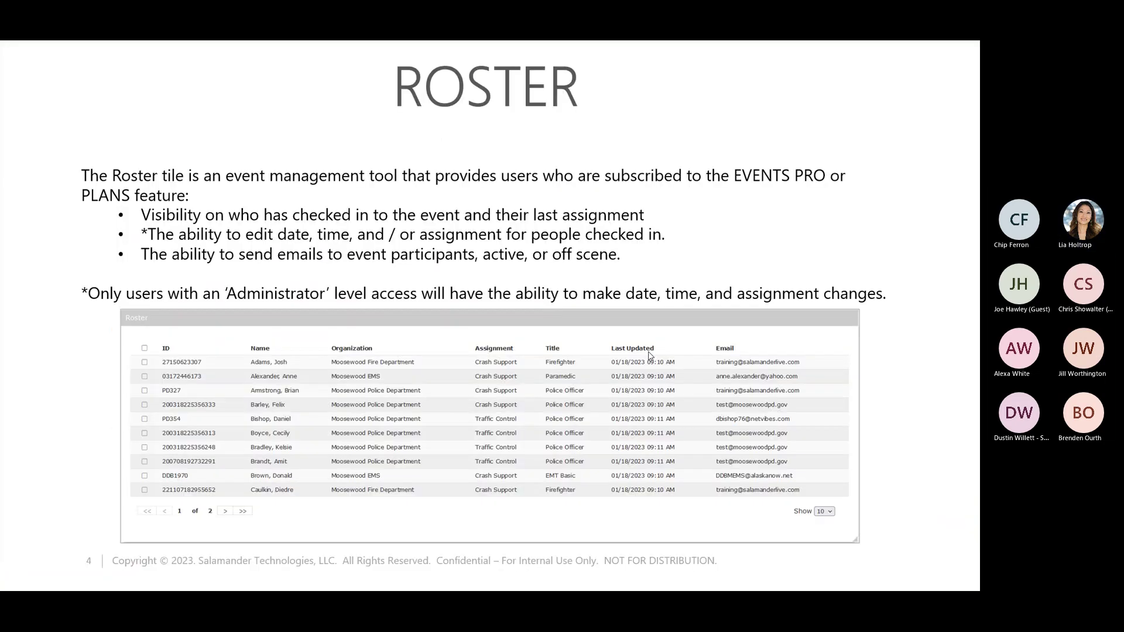
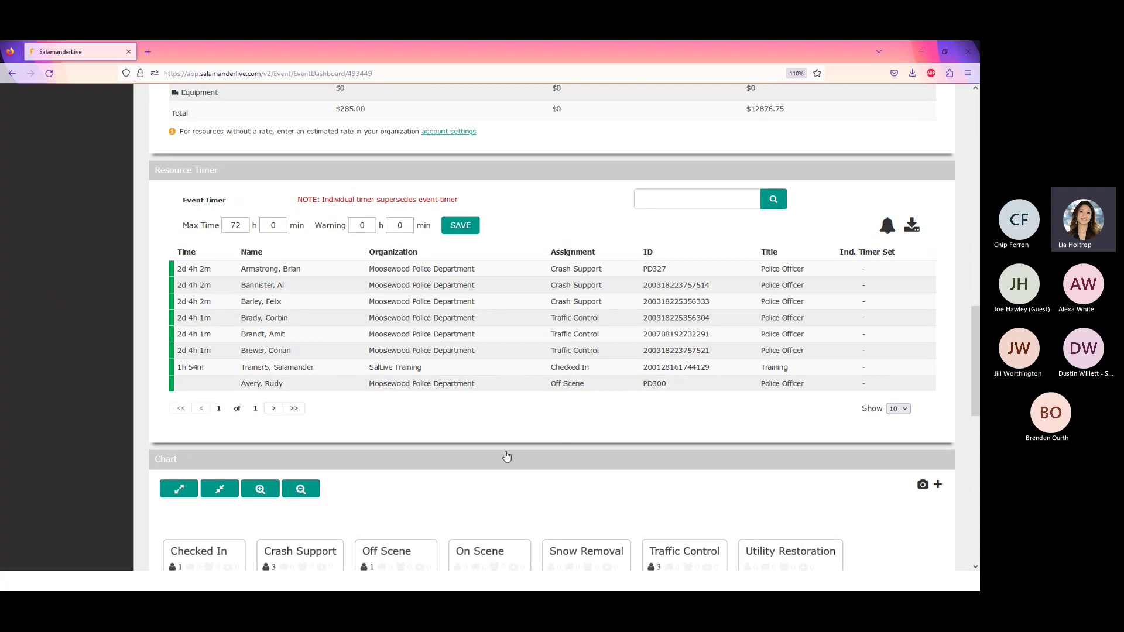
- Move the Chart panel up, zoom the map out, and show the Moosewood Blizzard event's address and latitude/longitude
left_click_drag(496, 463, 492, 76)
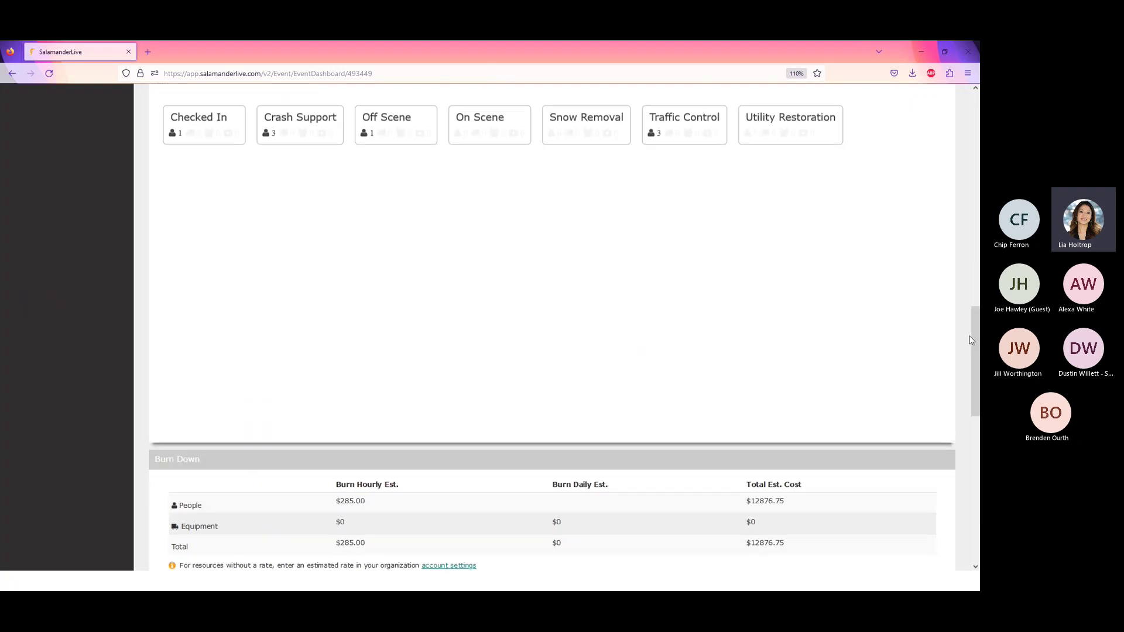
left_click_drag(974, 333, 975, 204)
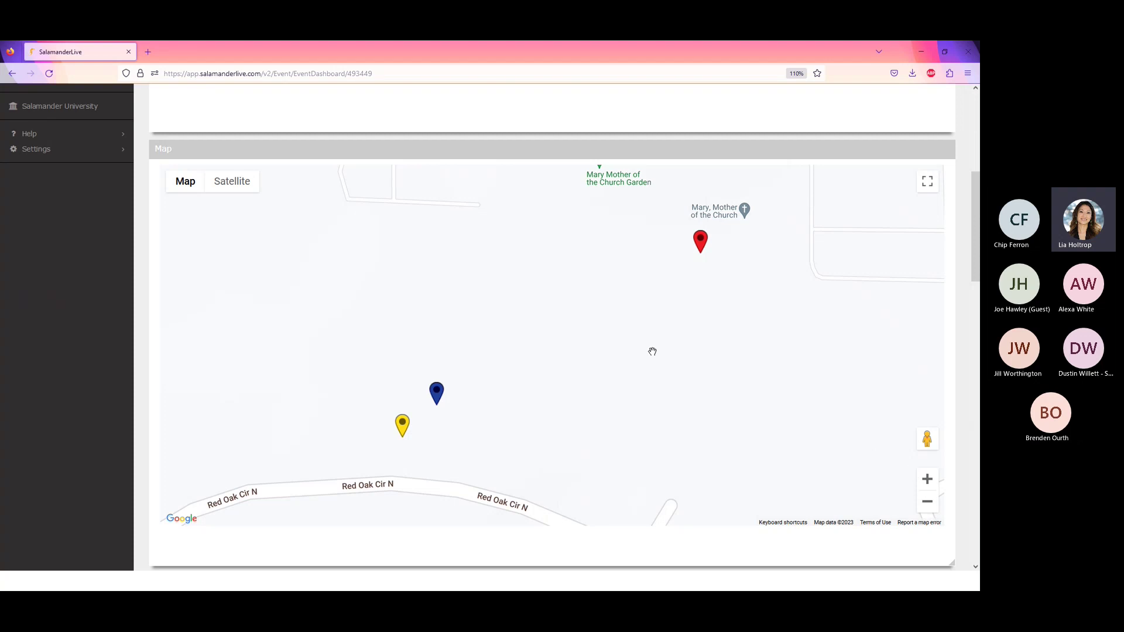
scroll(653, 351, "down", 4)
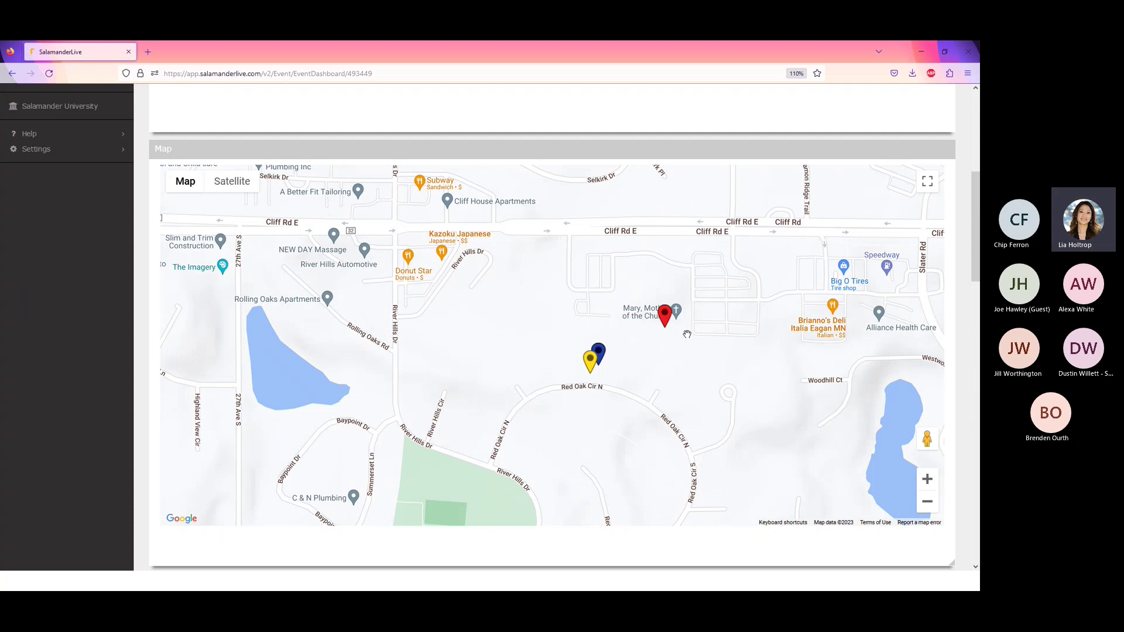
left_click(665, 315)
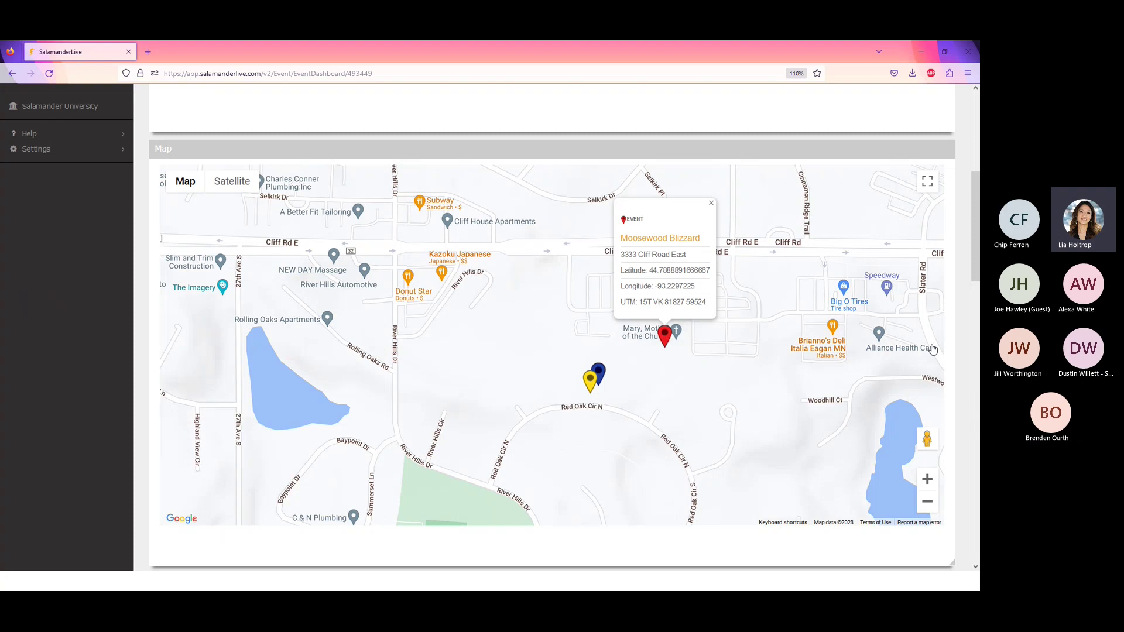
- Show the blue responder's TAG APP details with its Training assignment, latitude, longitude and UTM
scroll(976, 261, "down", 1)
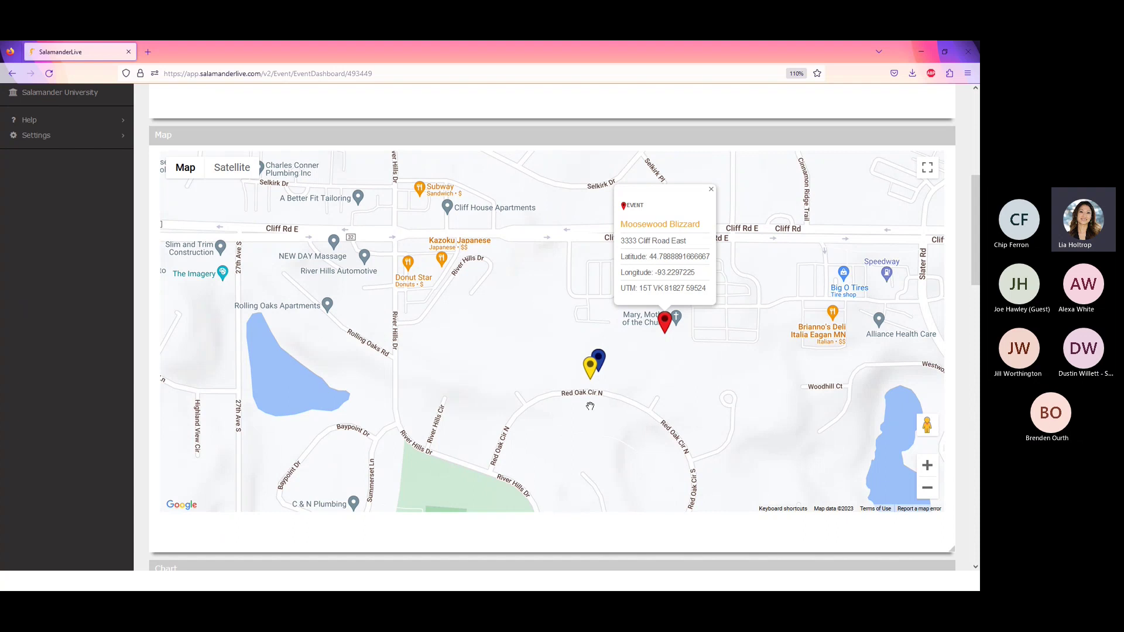
left_click(600, 356)
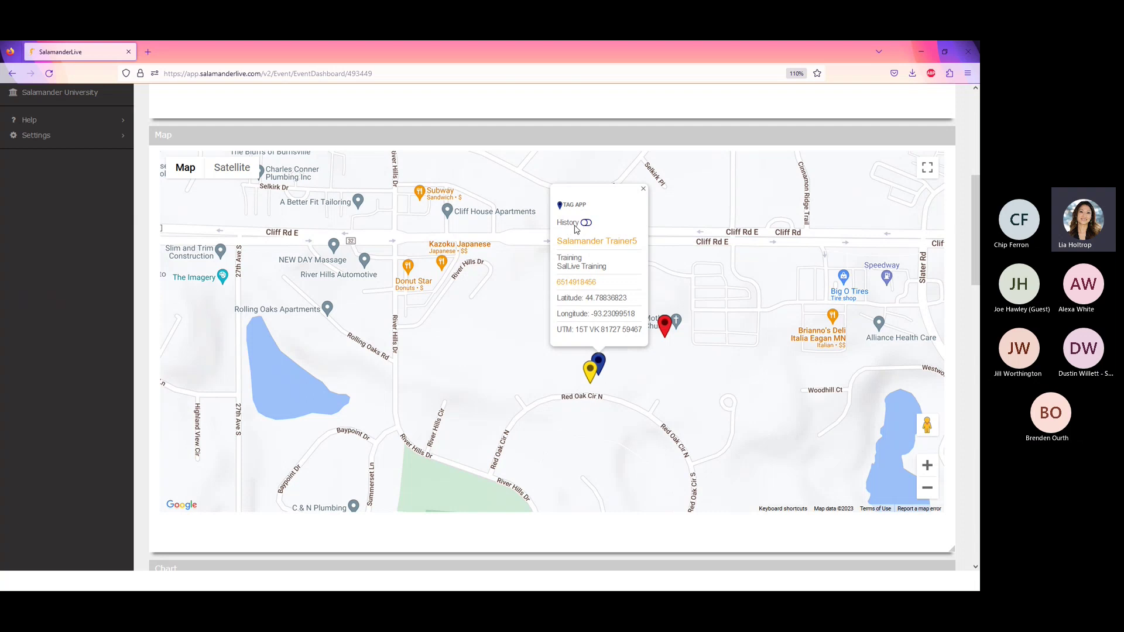
- Show and then hide the blue responder's location history trail, then close its details
left_click(587, 223)
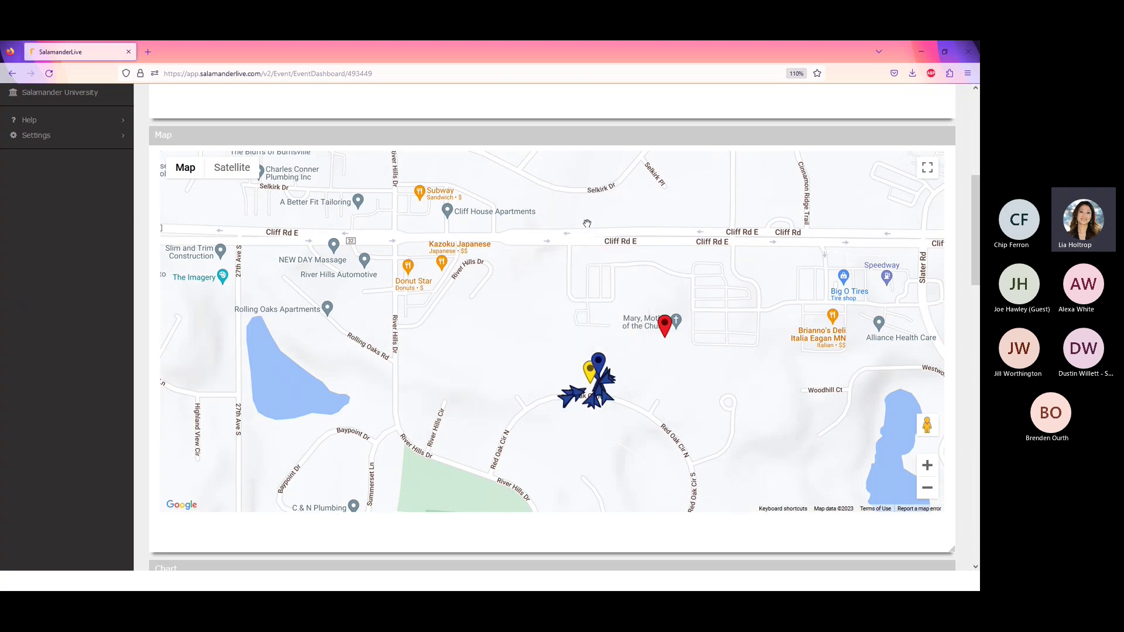
left_click(601, 364)
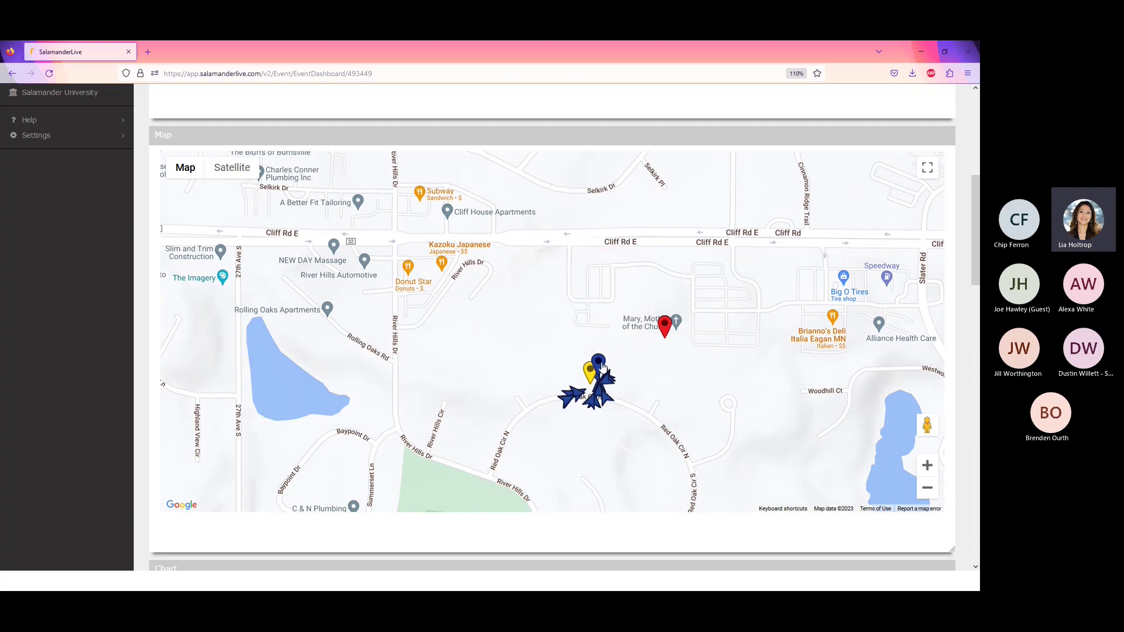
left_click(600, 364)
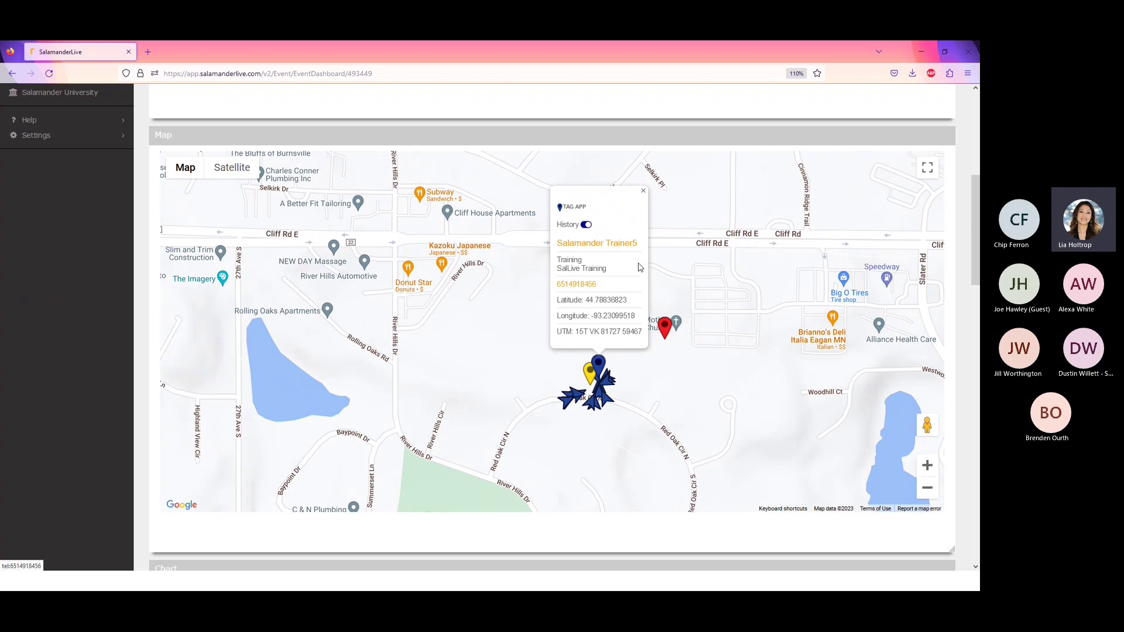
left_click(587, 226)
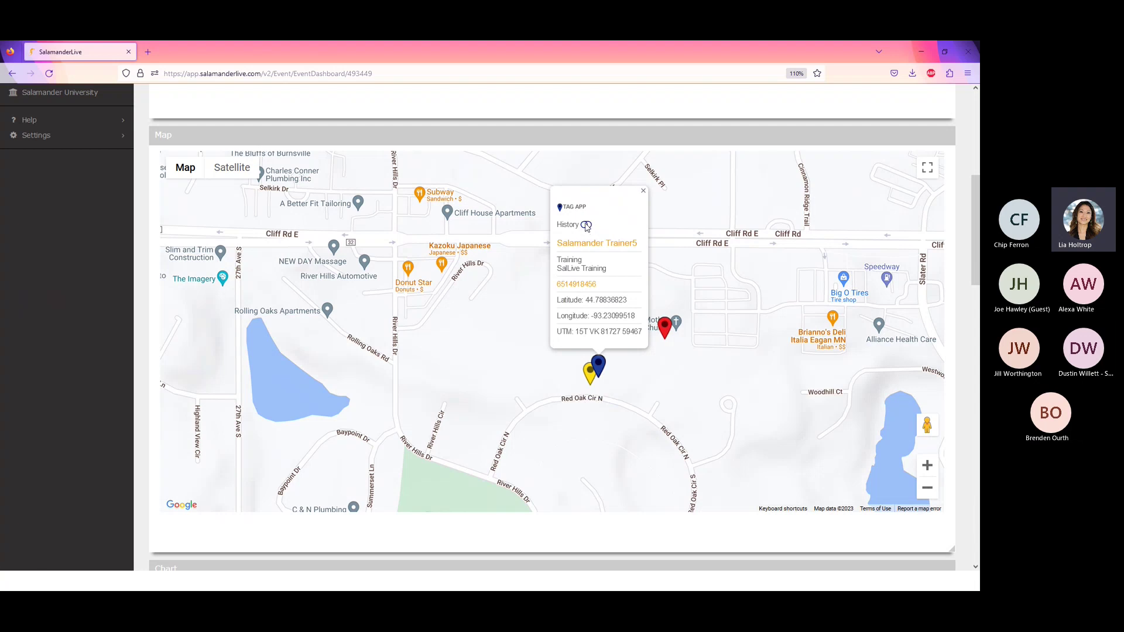
left_click(644, 191)
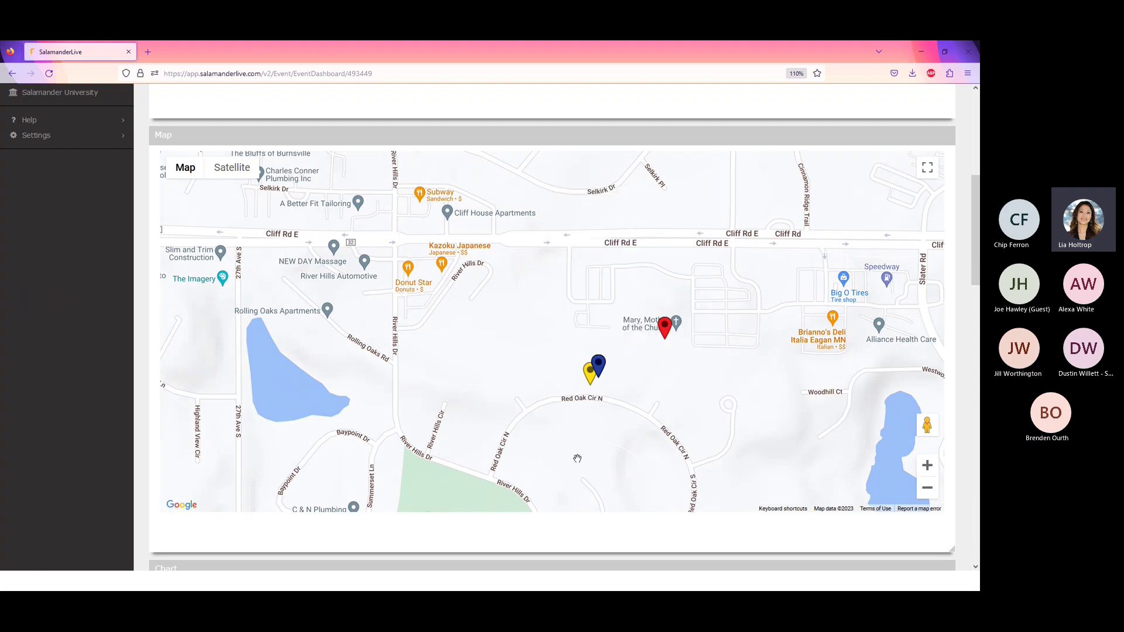
- View and close the yellow responder's details, then bring the Chart's assignment cards into view
left_click(589, 378)
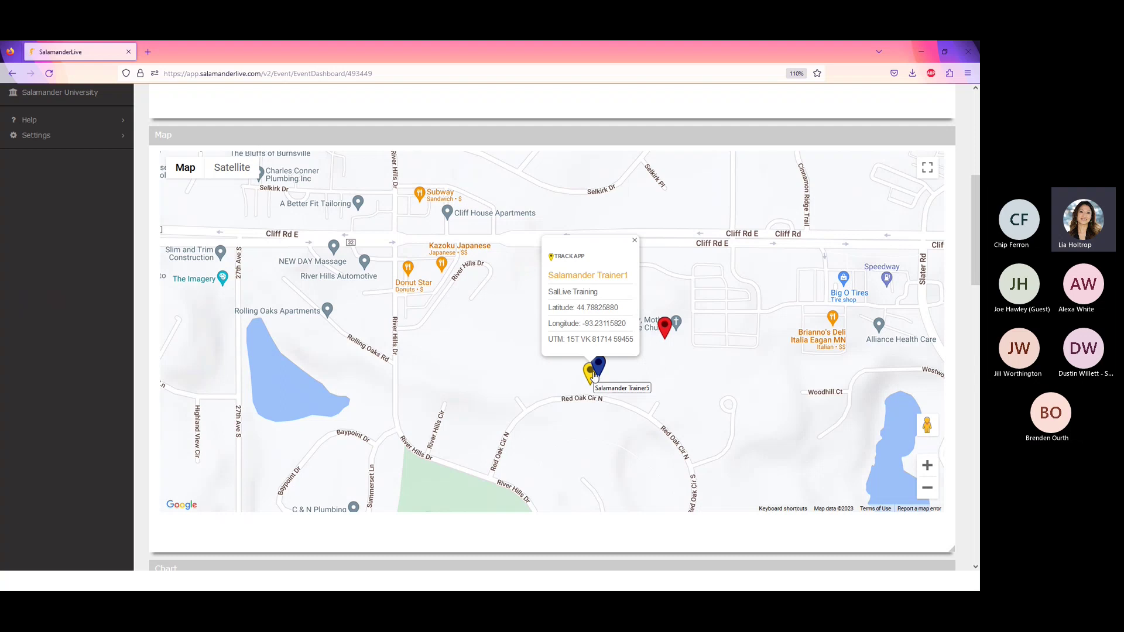
left_click(634, 246)
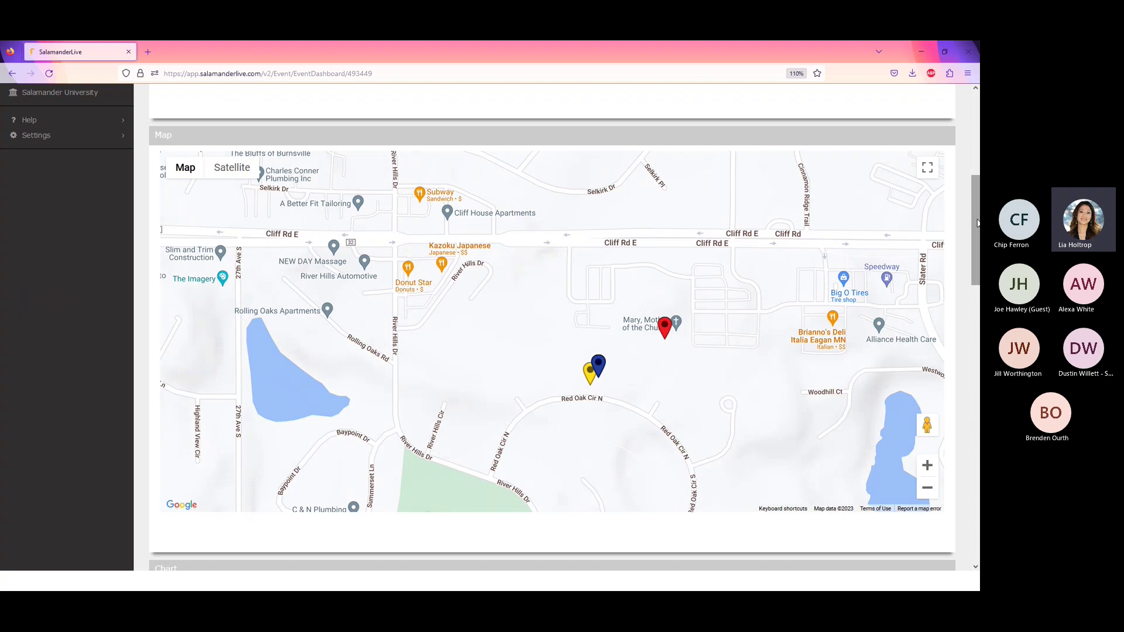
left_click_drag(977, 223, 977, 322)
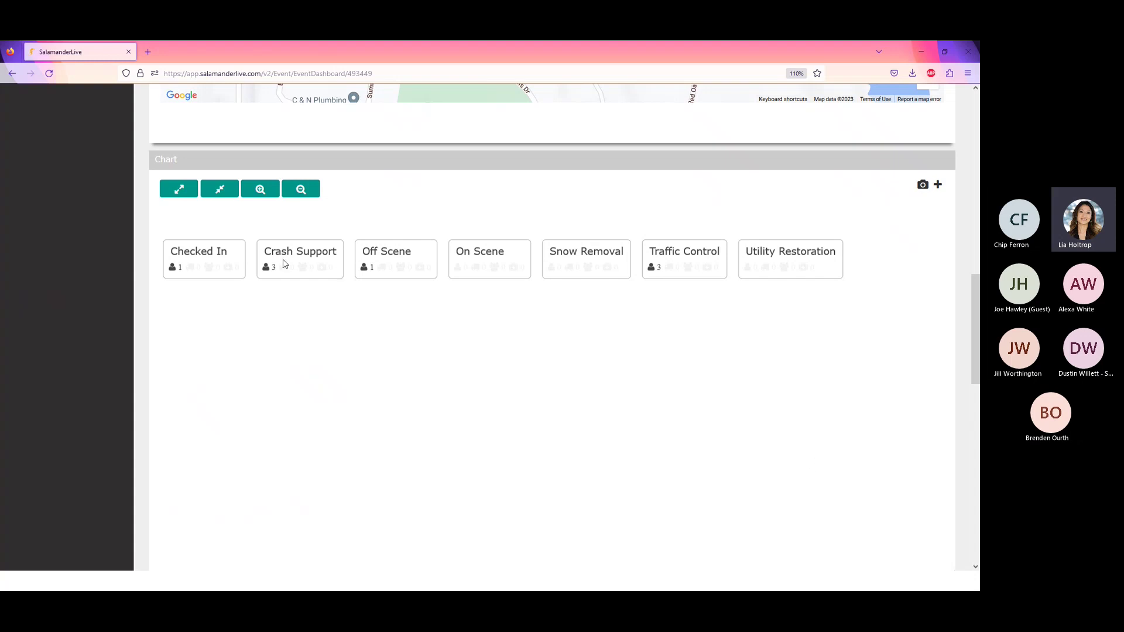
- Drag Crash Support, Snow Removal, Traffic Control and Utility Restoration onto On Scene, totalling 6 resources
left_click_drag(318, 273, 483, 275)
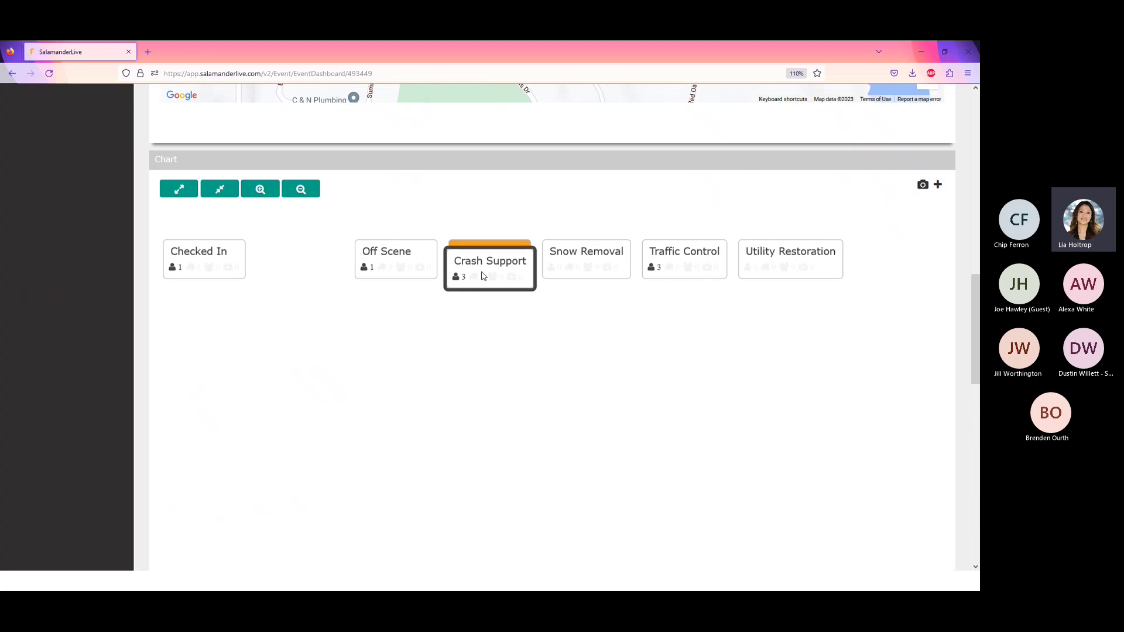
left_click_drag(482, 275, 482, 275)
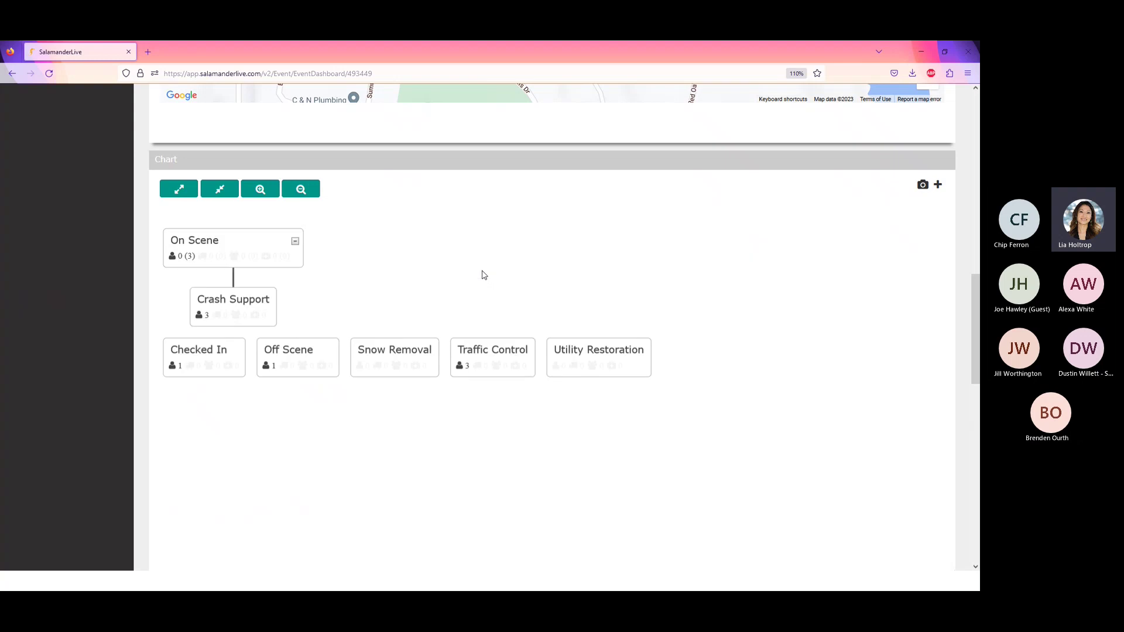
left_click_drag(385, 366, 231, 265)
left_click_drag(416, 367, 289, 264)
left_click_drag(451, 367, 347, 263)
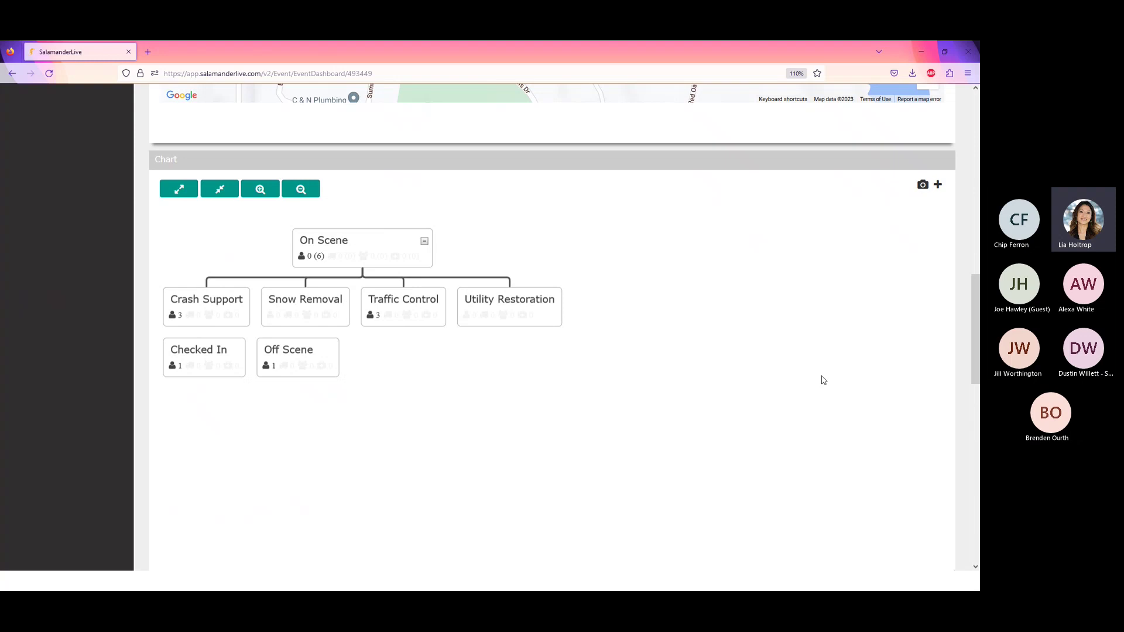
- In Add Assignment, search 'In', pick and then remove Intelligence and Investigations, leaving 0 selected
left_click(938, 186)
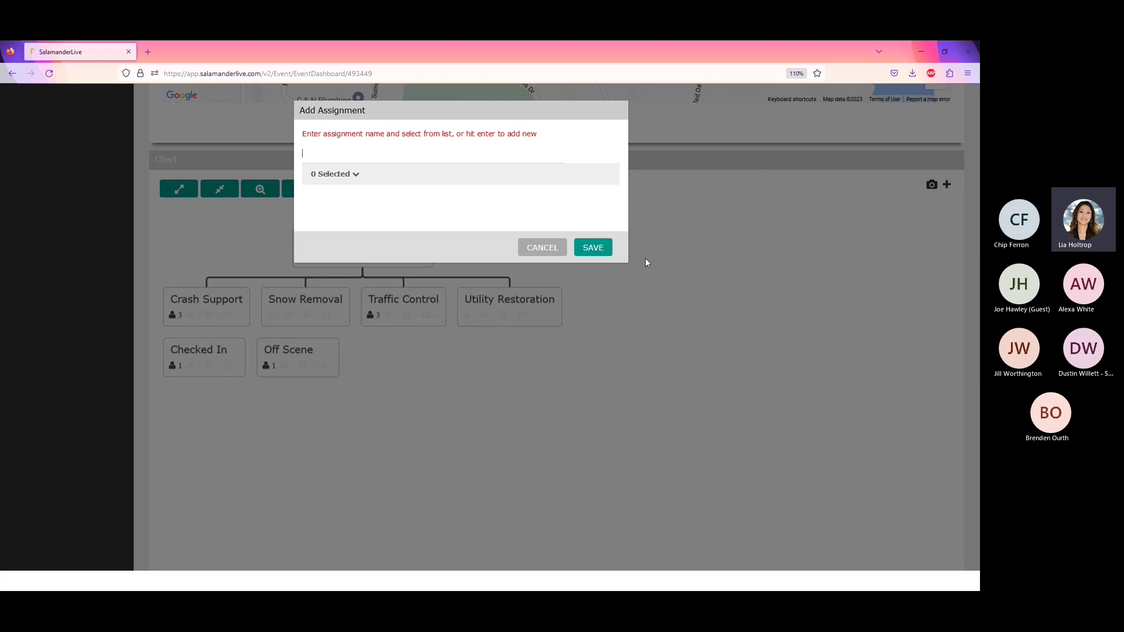
type("In")
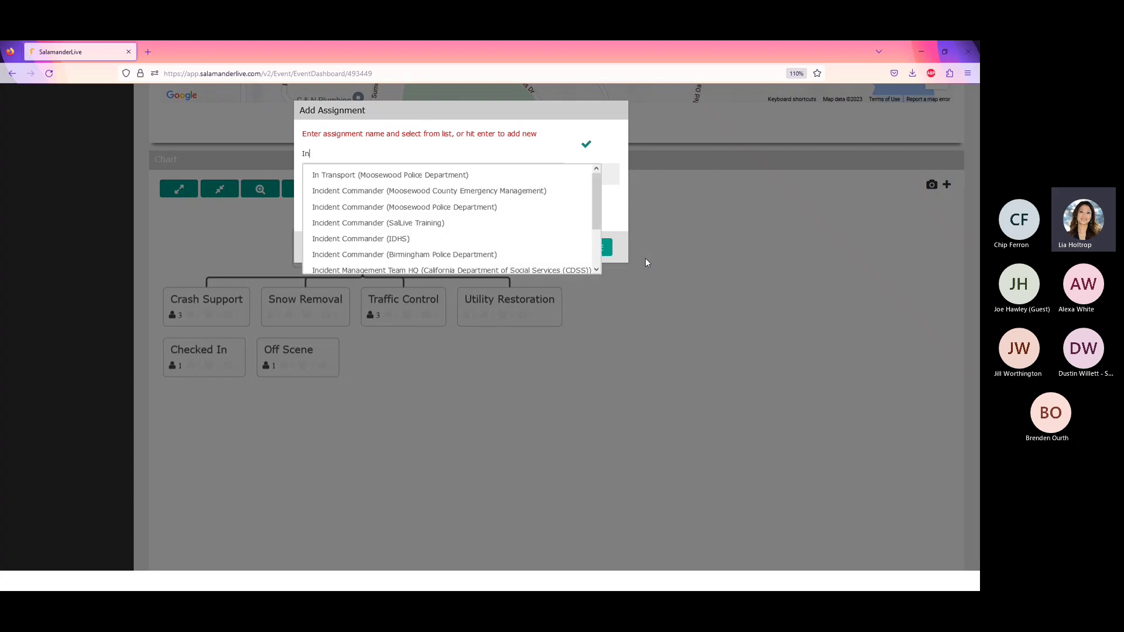
scroll(468, 258, "down", 1)
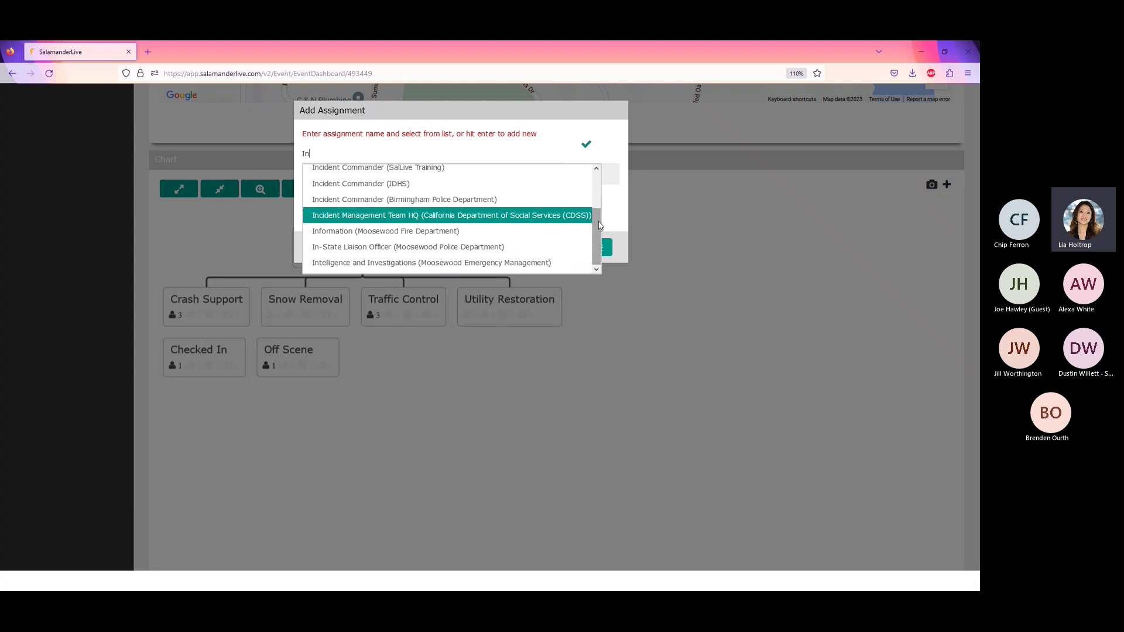
left_click_drag(595, 226, 600, 205)
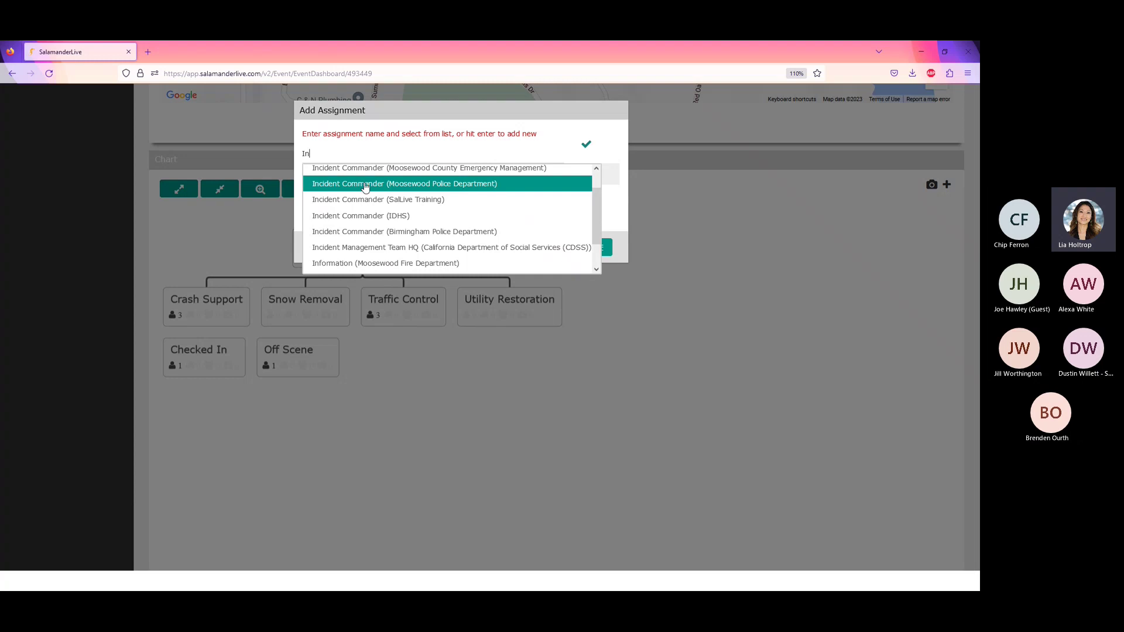
scroll(369, 186, "up", 1)
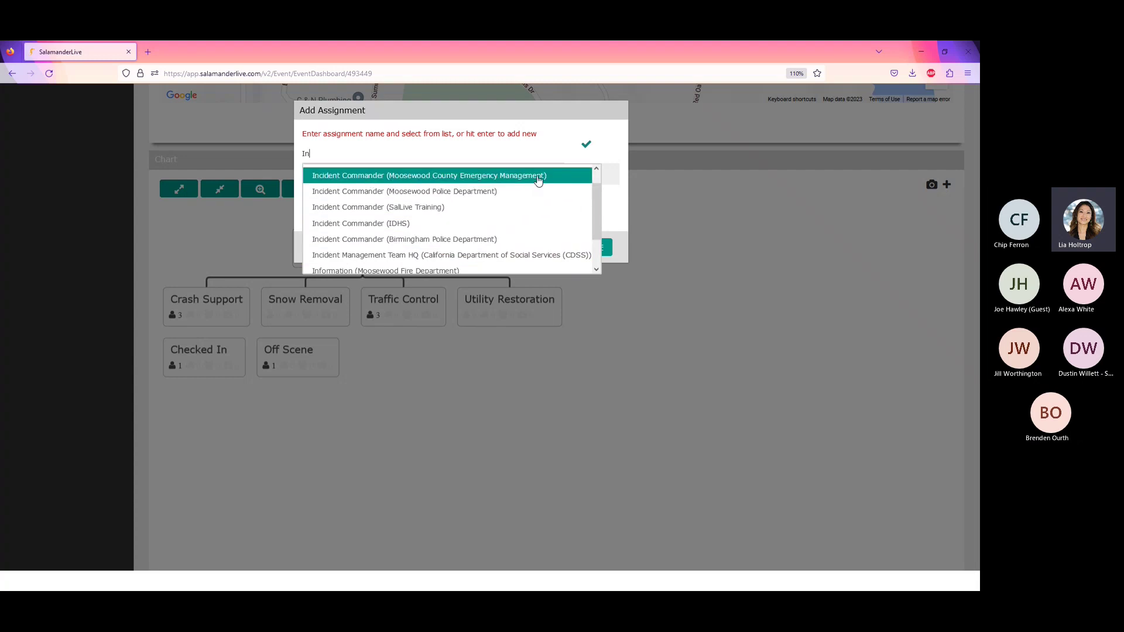
scroll(597, 198, "up", 1)
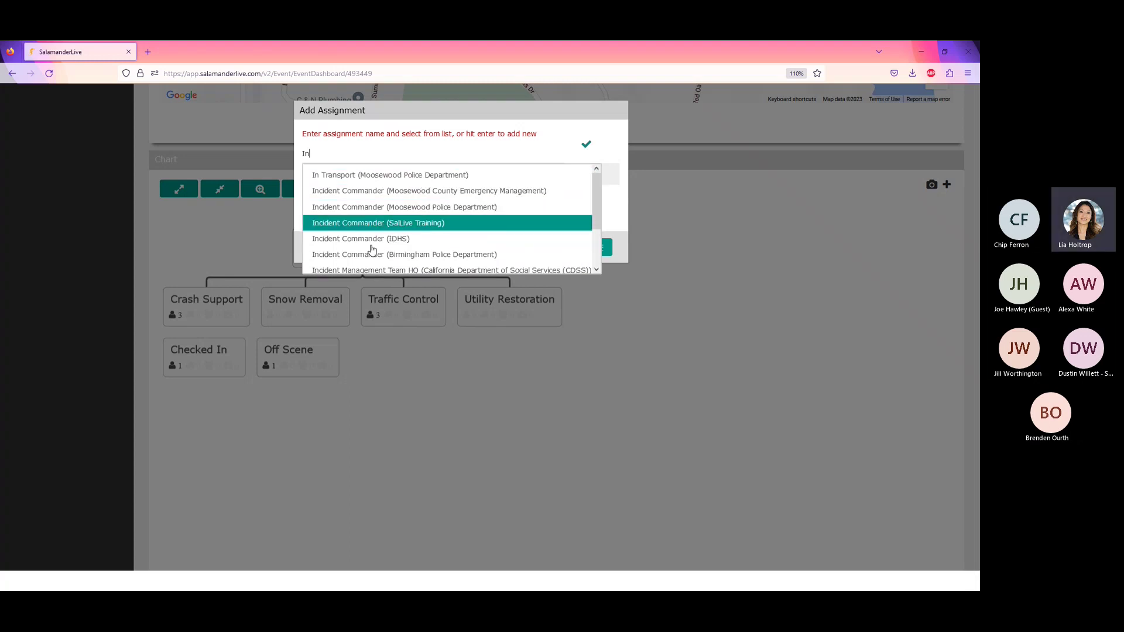
scroll(390, 193, "down", 2)
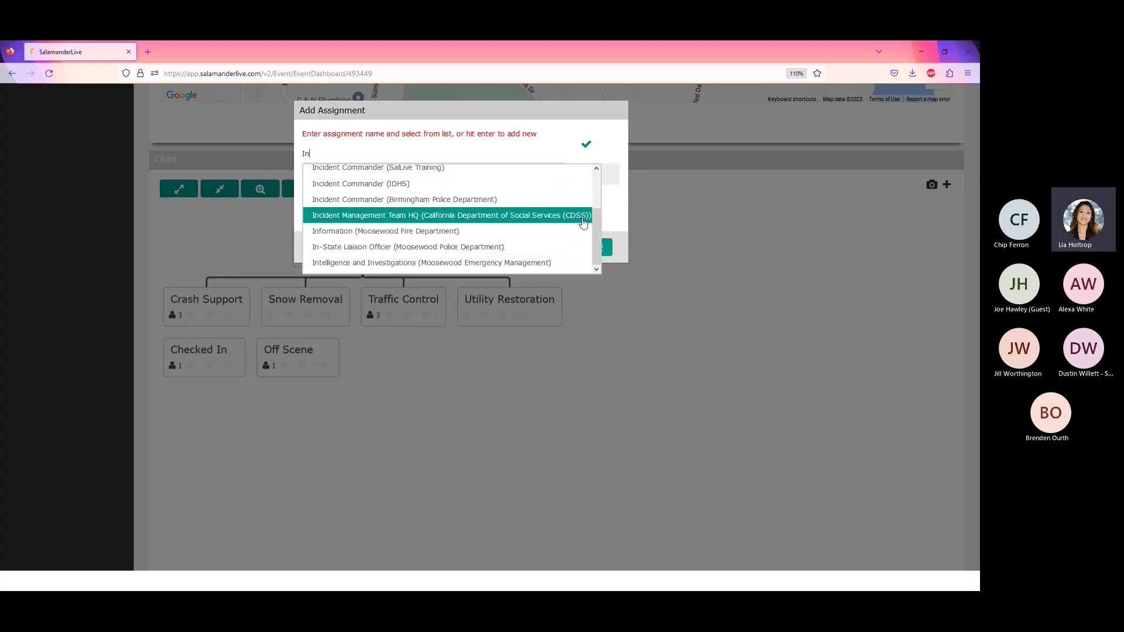
scroll(588, 231, "up", 2)
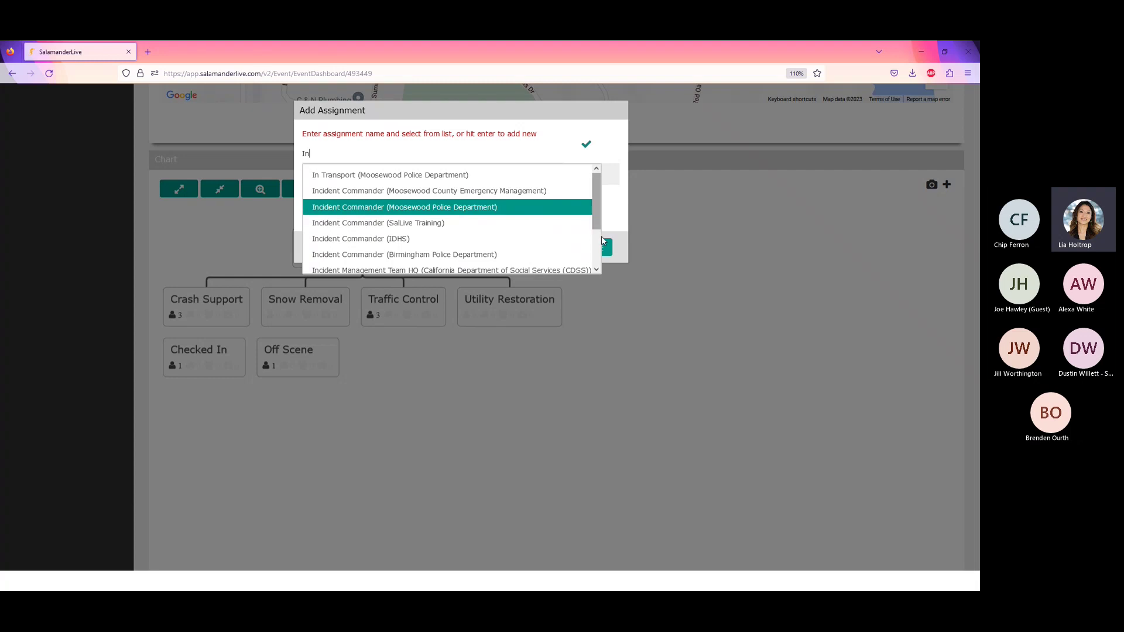
left_click_drag(599, 227, 599, 268)
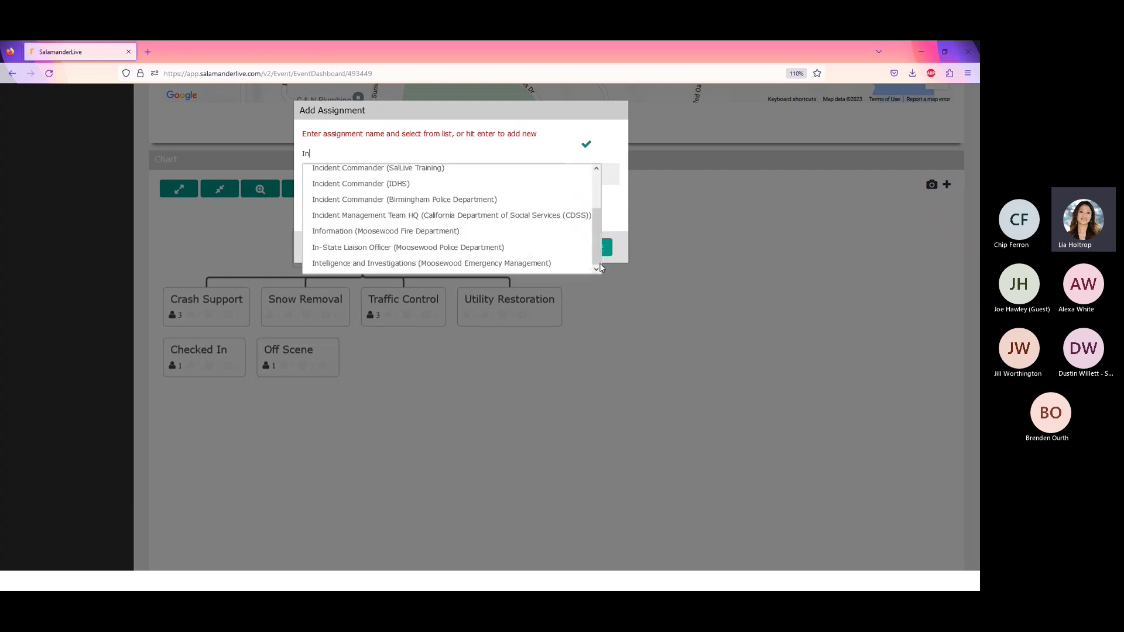
left_click(444, 264)
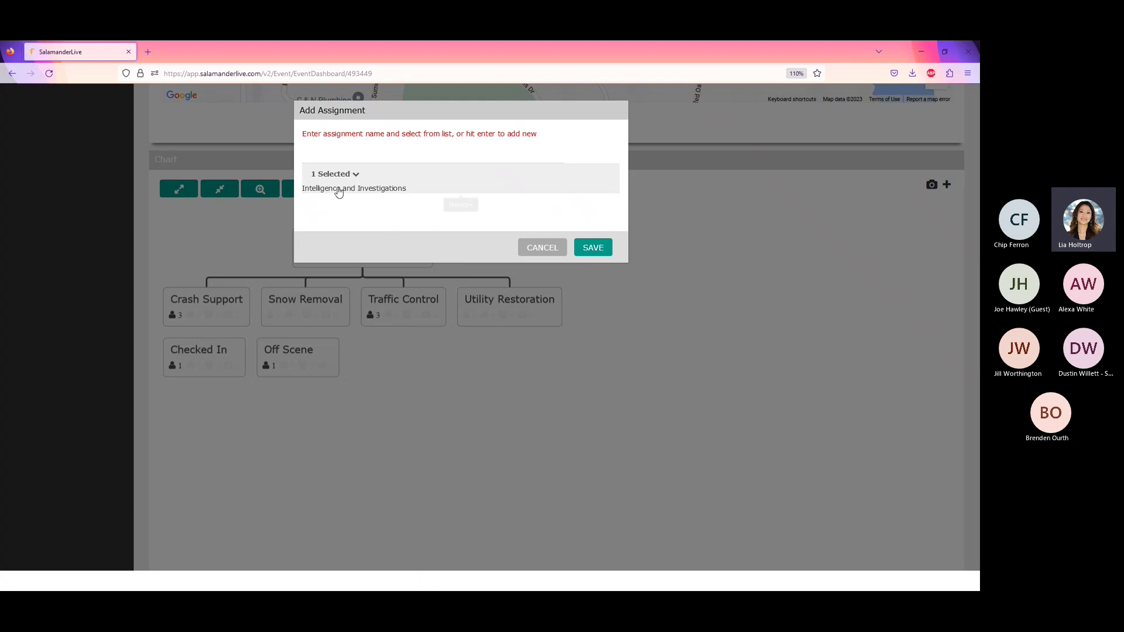
left_click(367, 192)
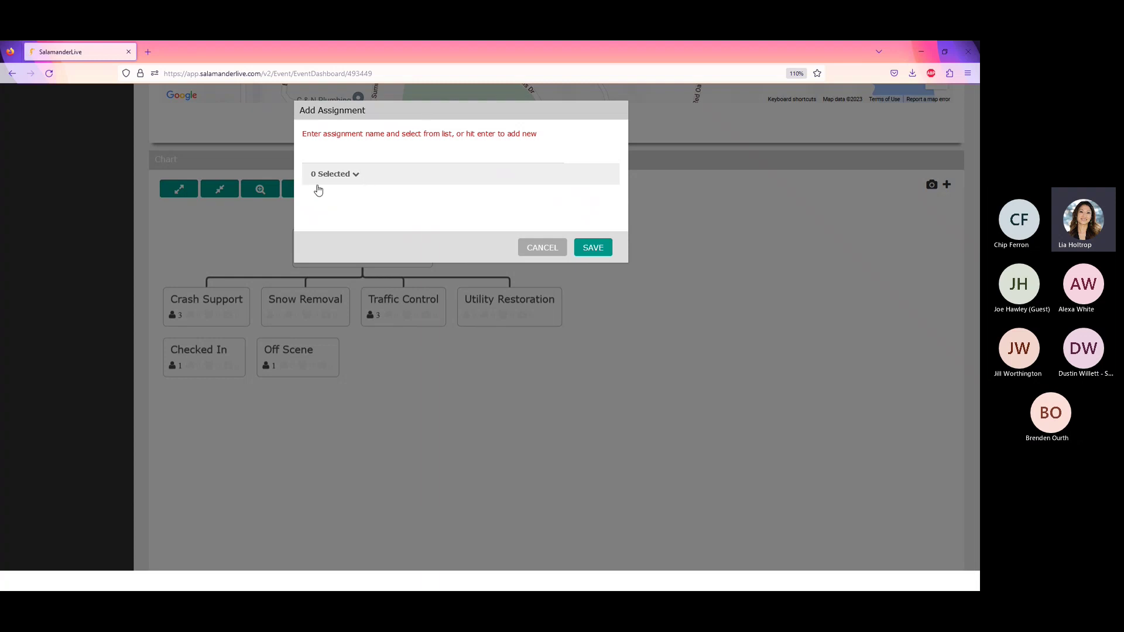
- Enter a new assignment named Towing and add it to the list, showing 1 selected
left_click(380, 161)
type("Towing")
left_click(587, 144)
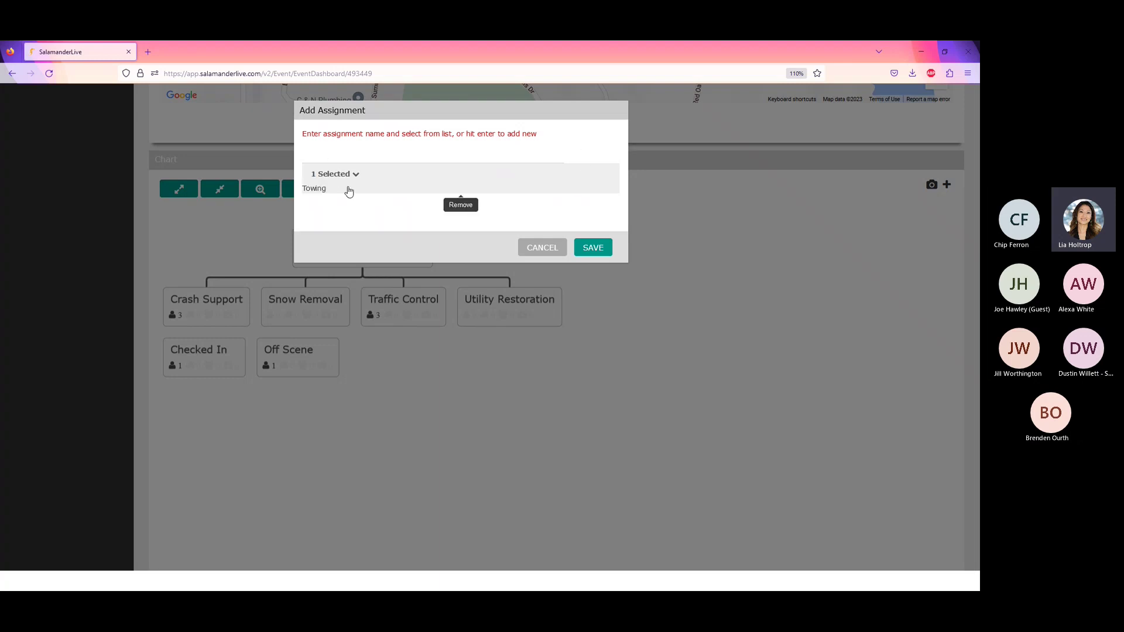
- Save the Towing assignment and place it under On Scene in the chart
left_click(594, 251)
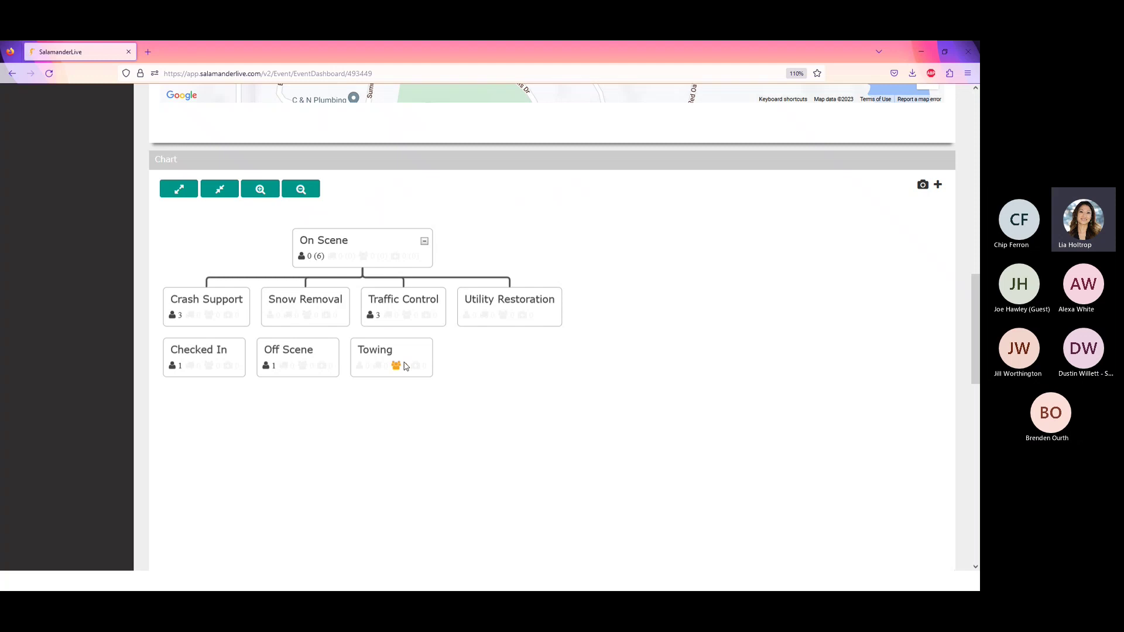
left_click_drag(404, 366, 414, 261)
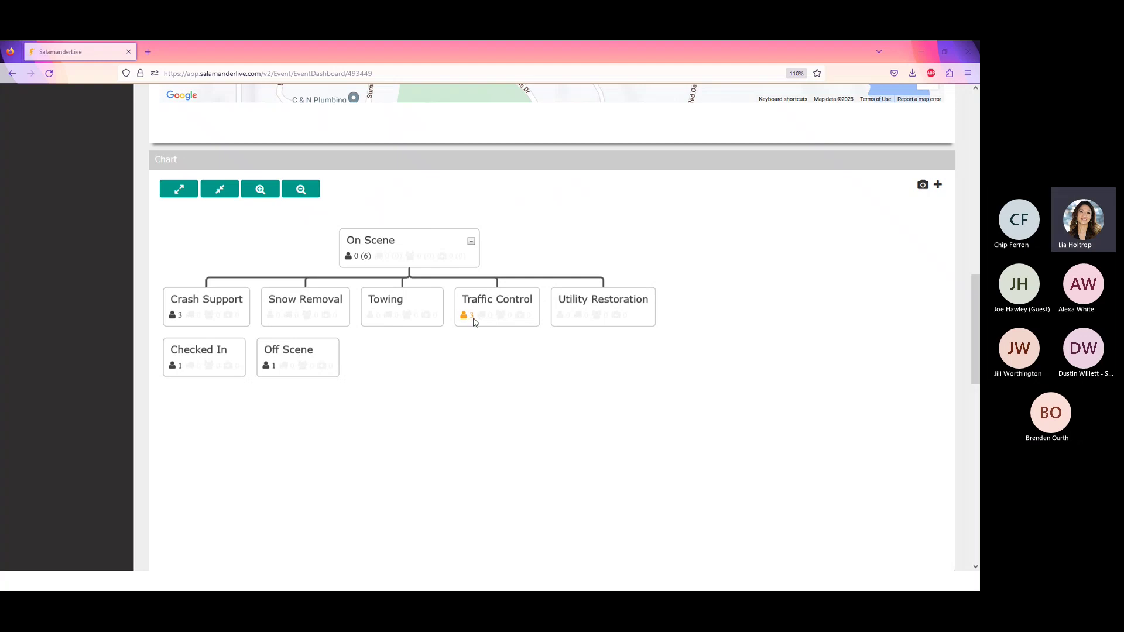
right_click(428, 305)
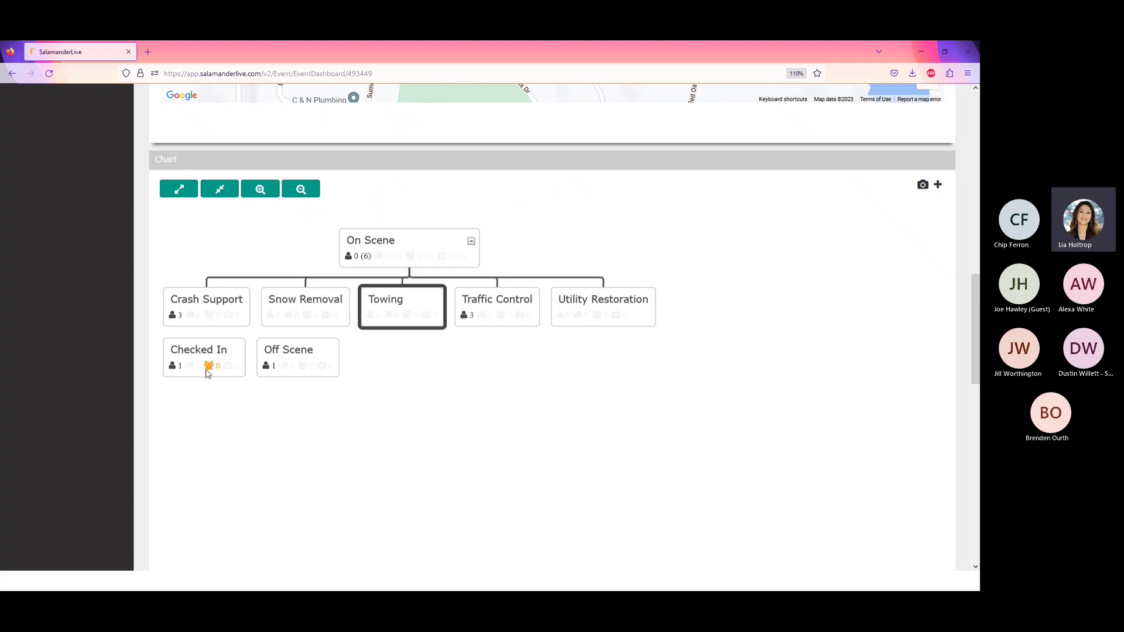
- Move Checked In under On Scene, then detach it again
left_click_drag(209, 366, 426, 273)
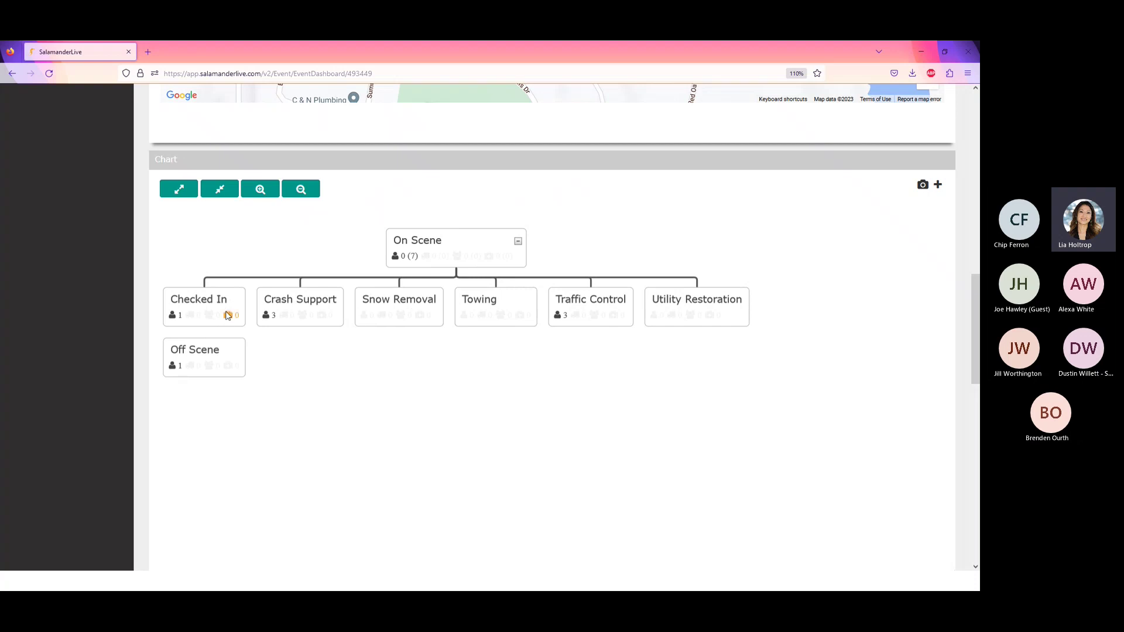
right_click(227, 306)
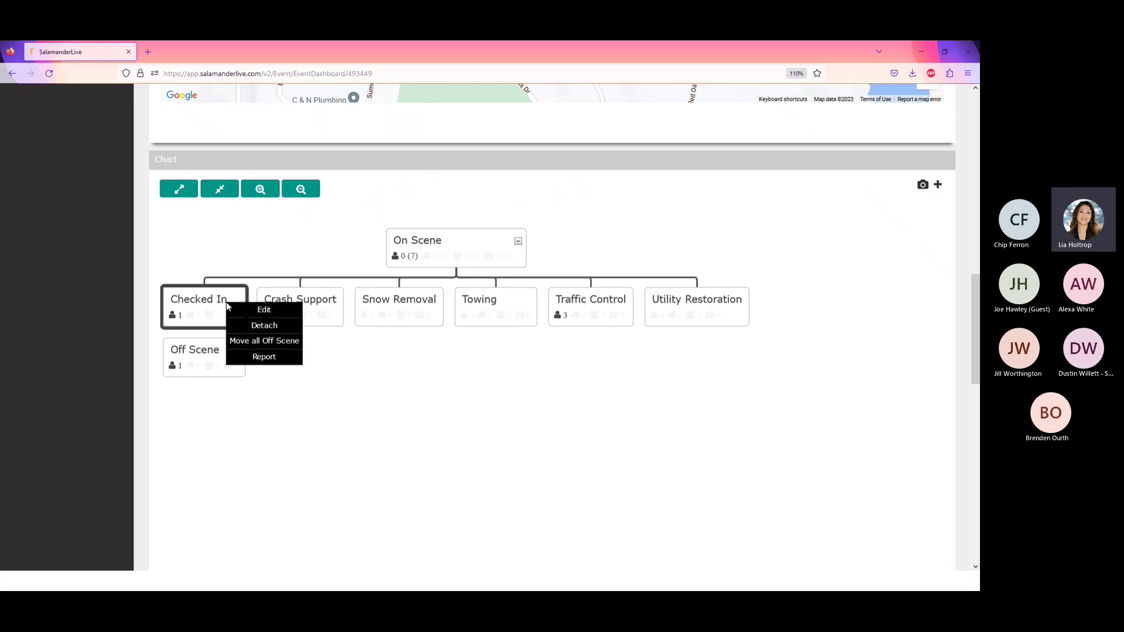
left_click(259, 325)
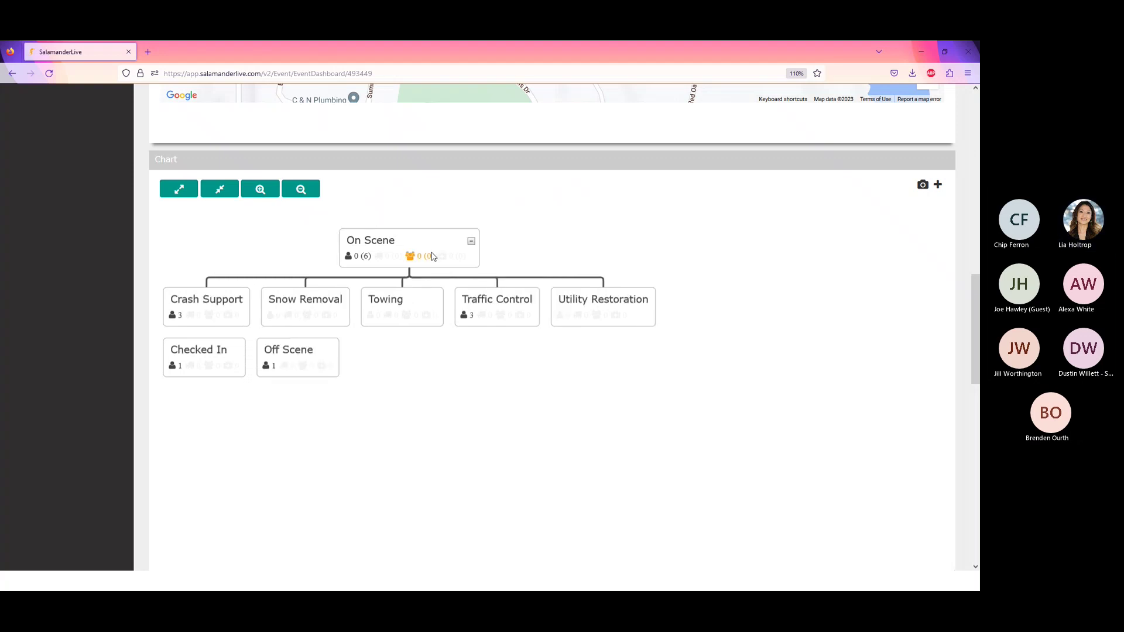
- Open the Towing assignment's details page with Edit from its chart menu
right_click(410, 311)
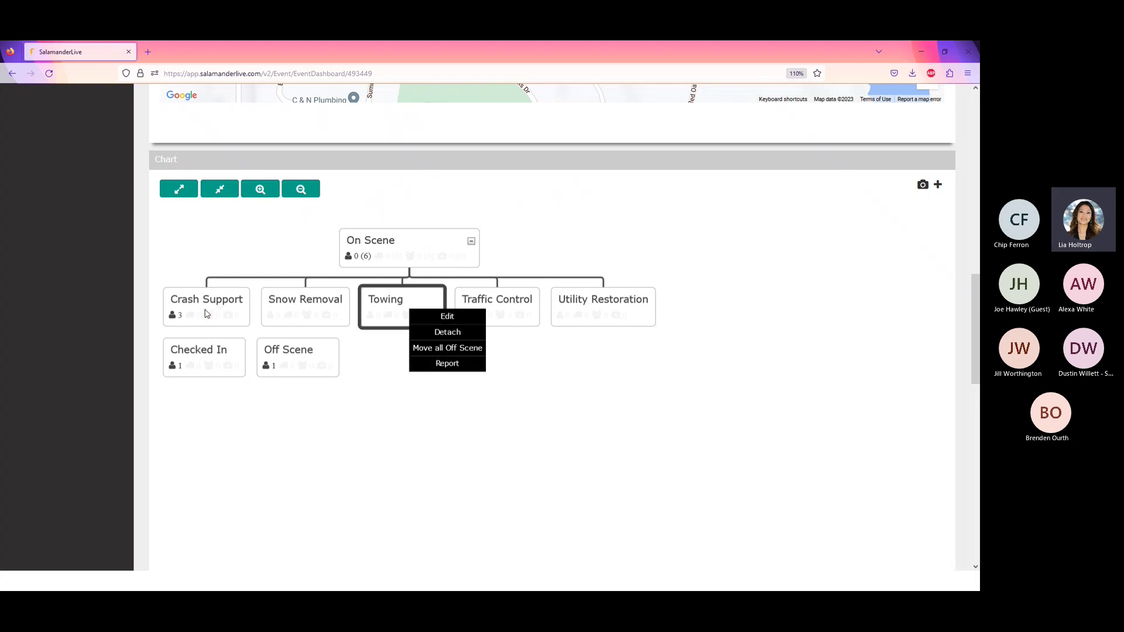
left_click(461, 317)
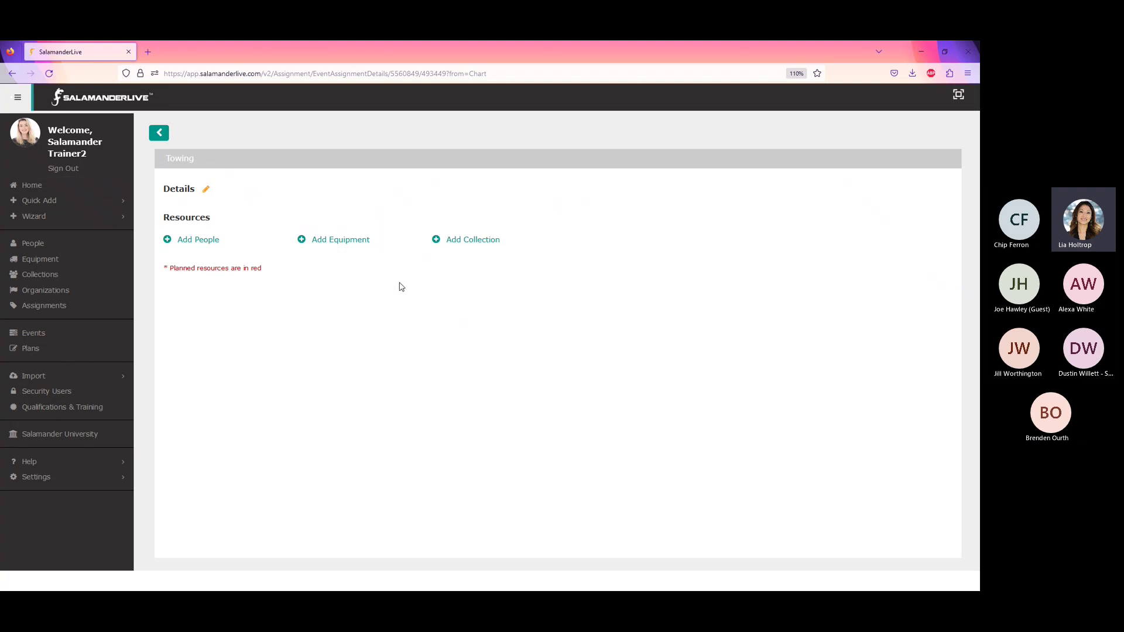
- Open the Towing Details edit form and put the caret in the Category field
left_click(206, 190)
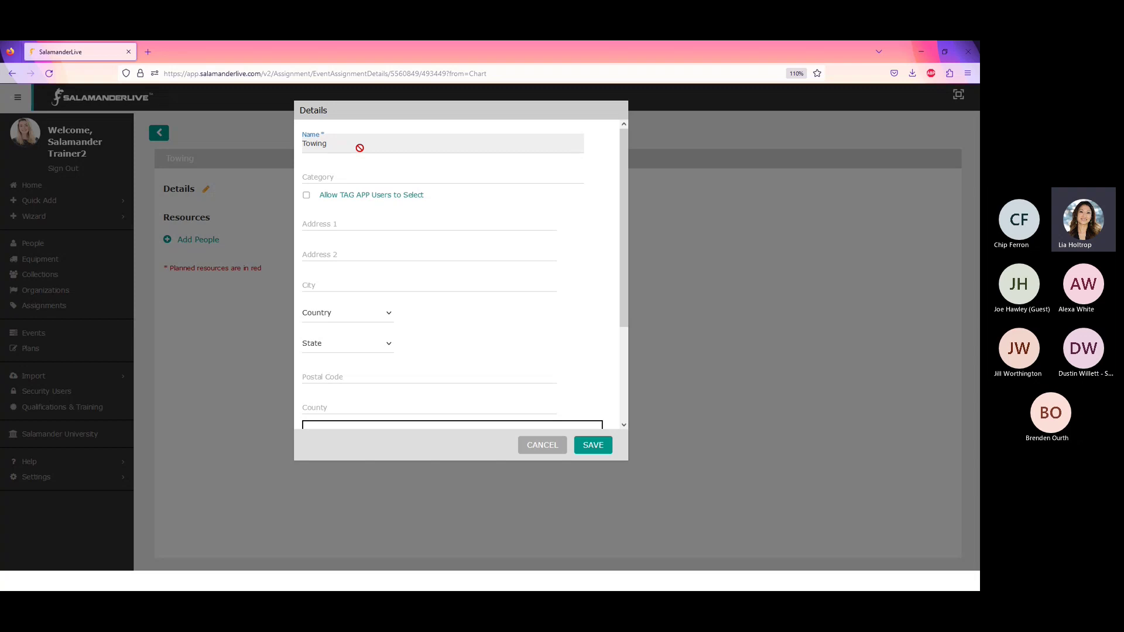
left_click(351, 177)
left_click(369, 231)
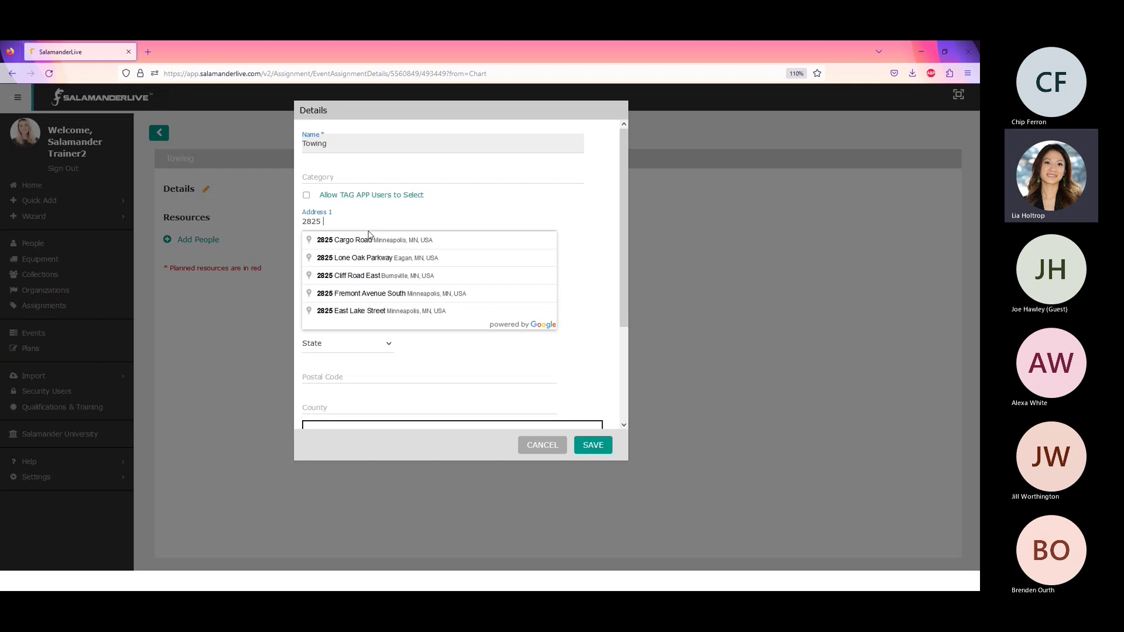
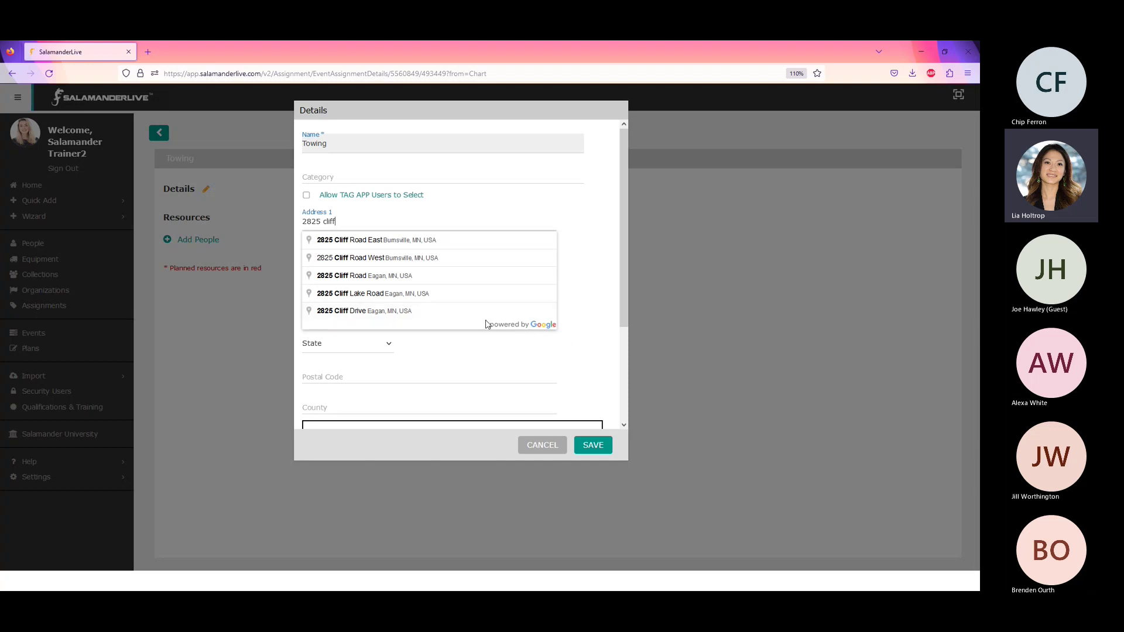
left_click(386, 244)
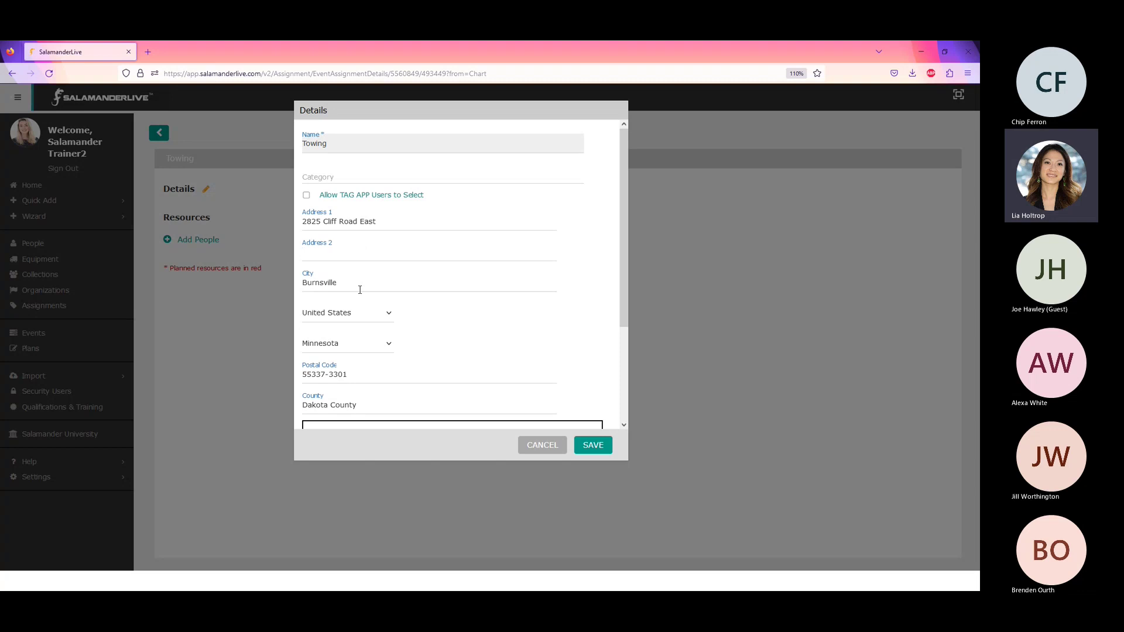
scroll(362, 290, "down", 3)
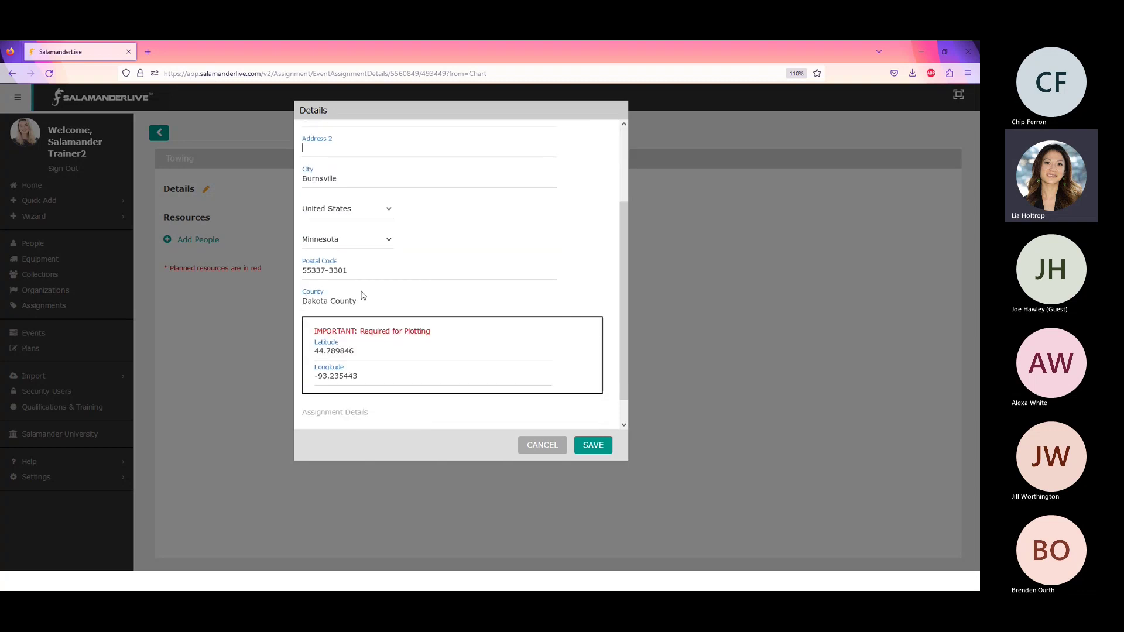
scroll(362, 295, "down", 1)
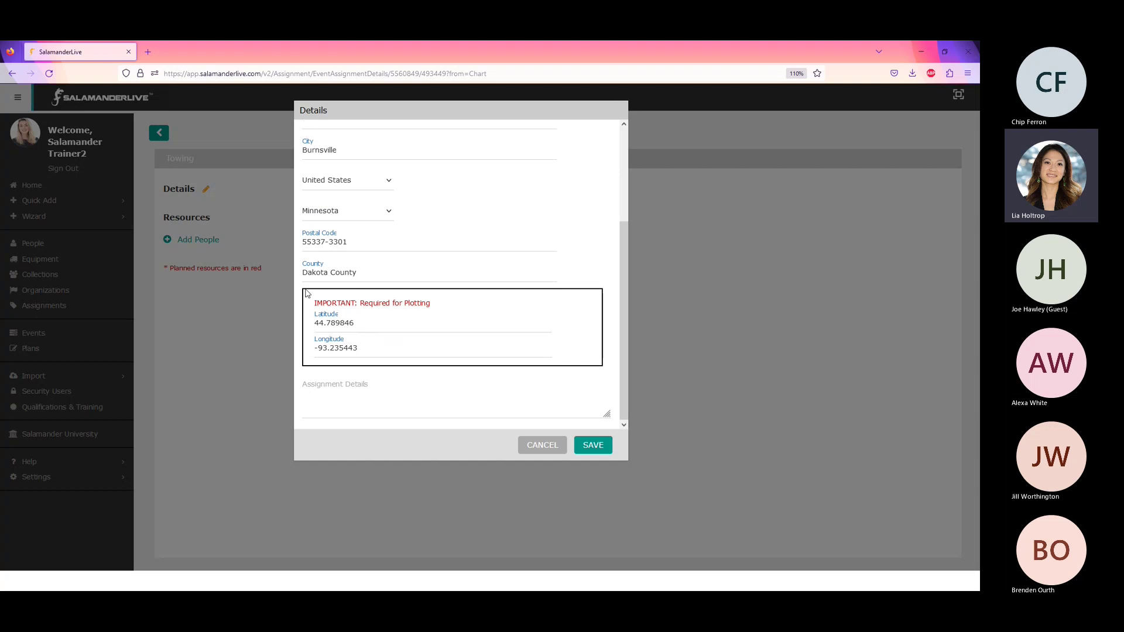
scroll(467, 315, "up", 4)
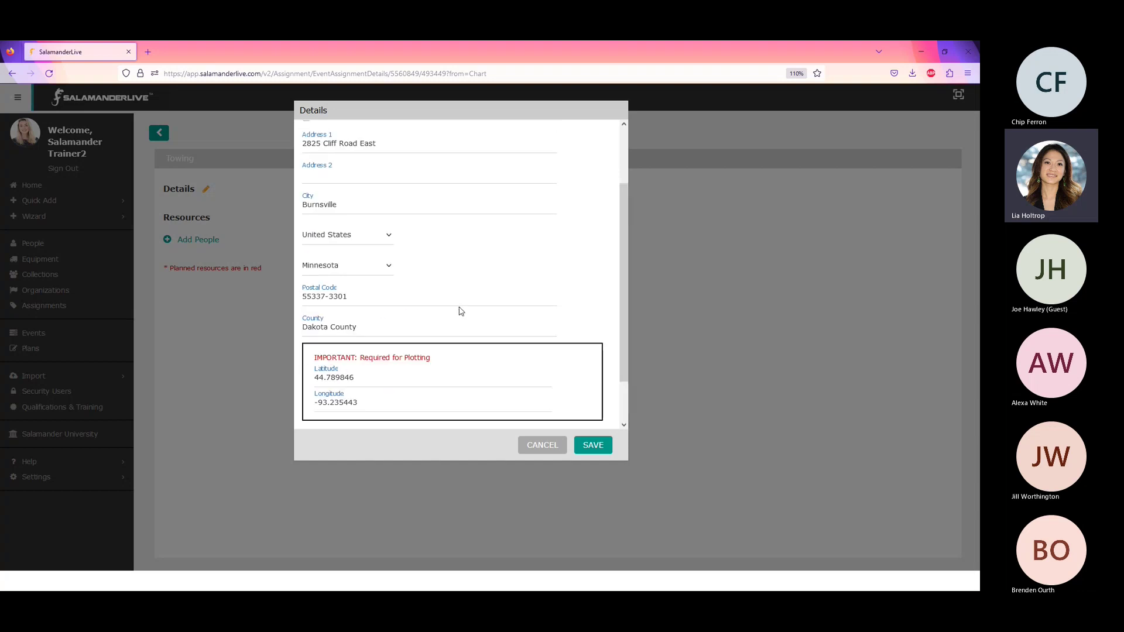
scroll(340, 348, "down", 4)
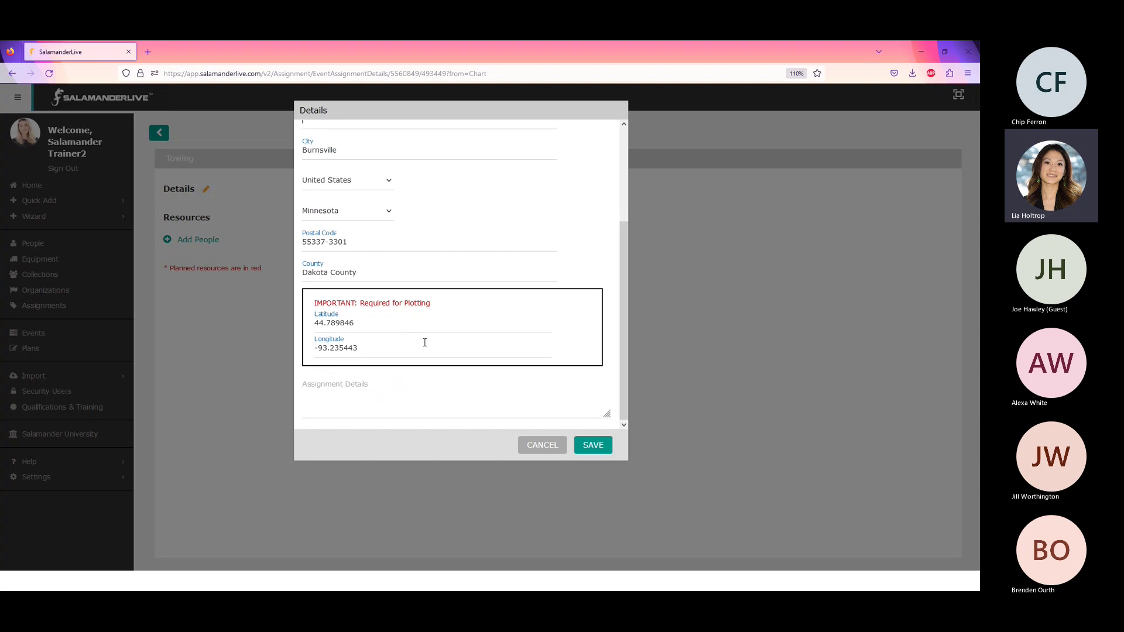
left_click(359, 403)
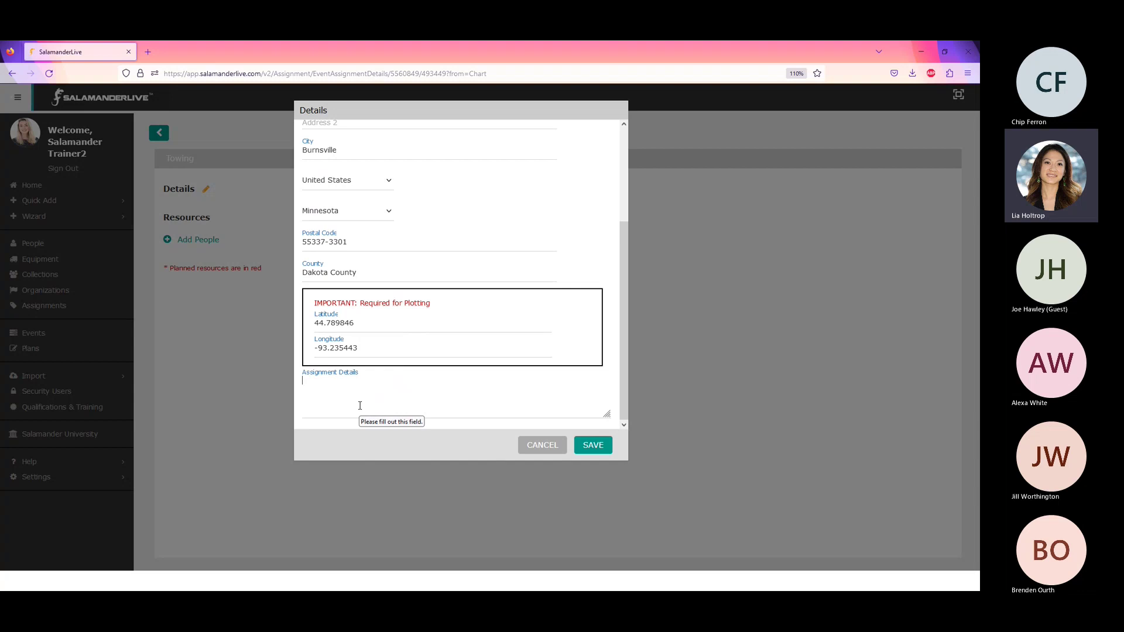
left_click(590, 447)
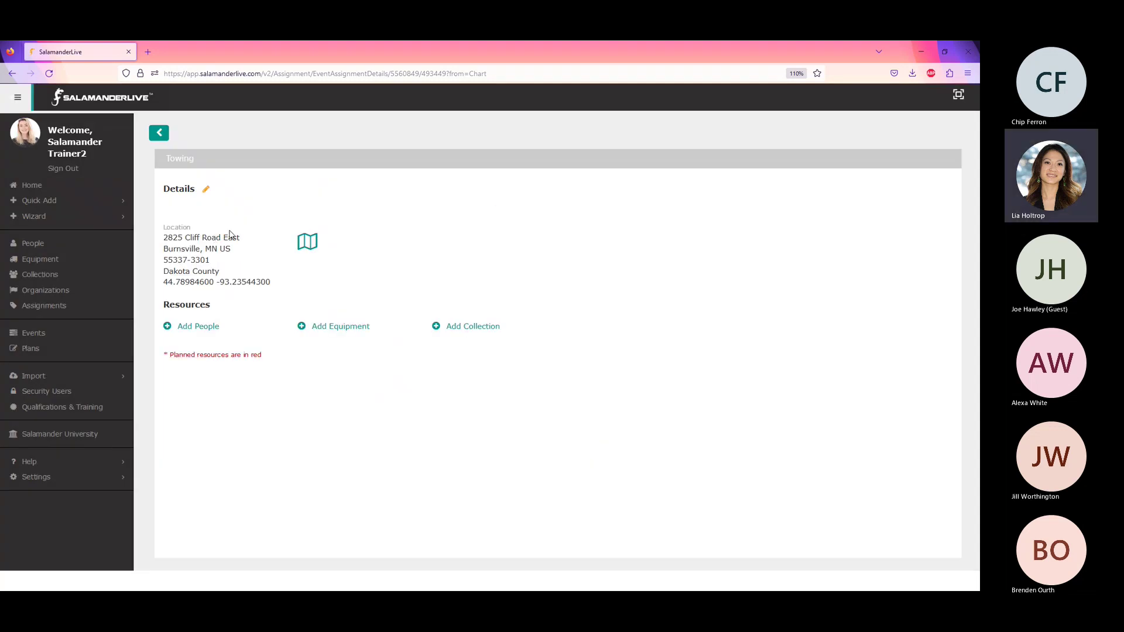
left_click(307, 246)
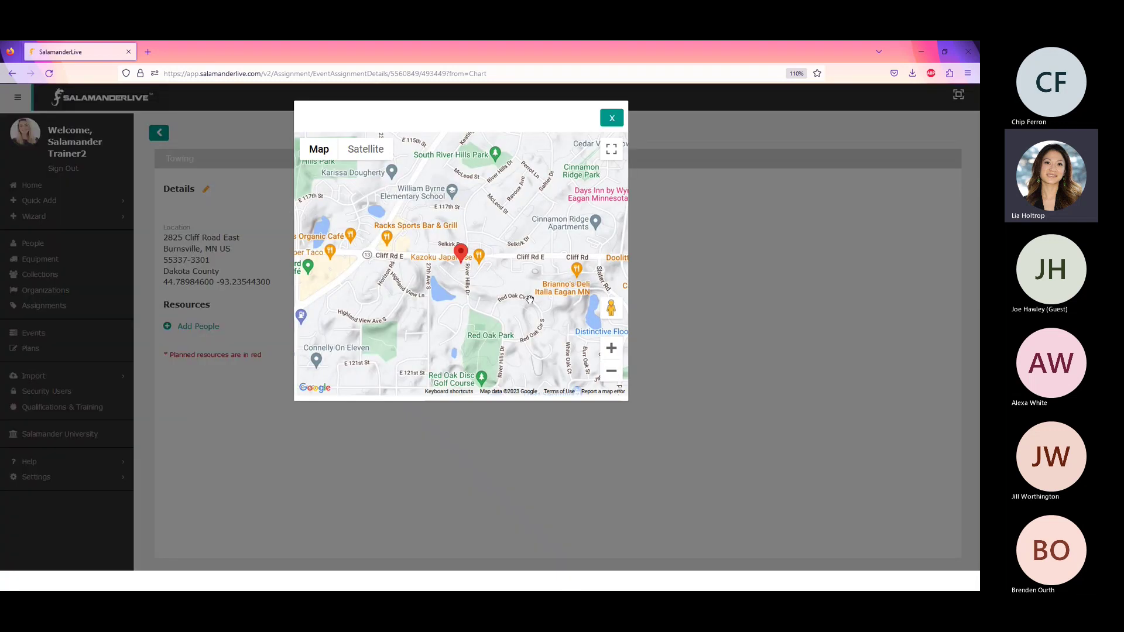
scroll(466, 266, "up", 5)
left_click_drag(449, 294, 470, 331)
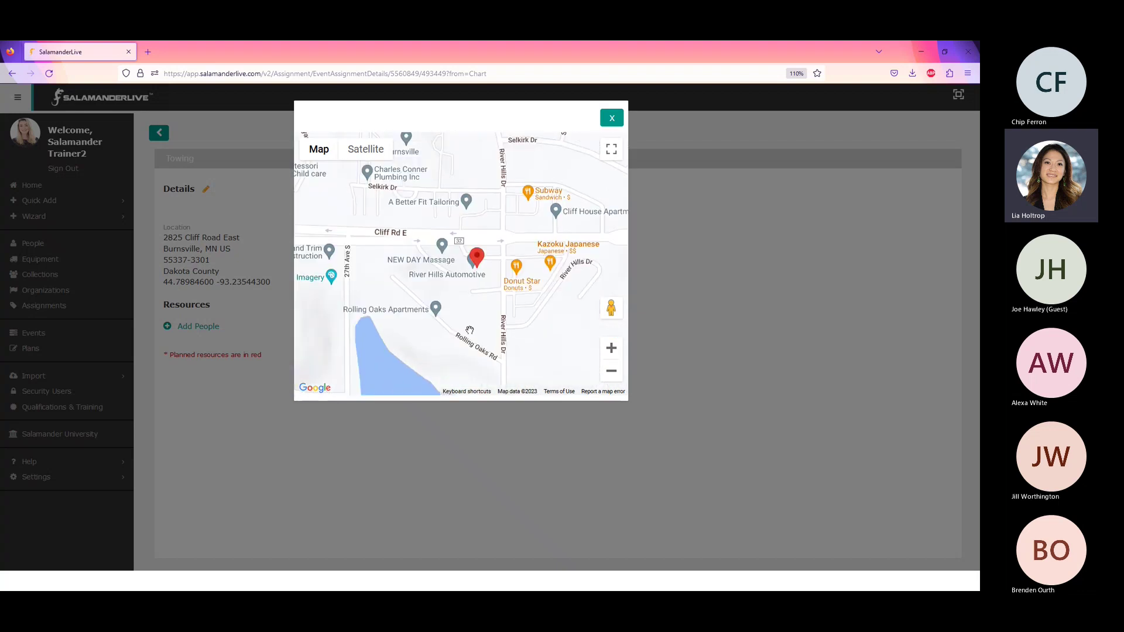
scroll(470, 331, "up", 2)
mouse_move(457, 216)
left_mouse_down()
mouse_move(435, 274)
mouse_move(408, 272)
left_mouse_up()
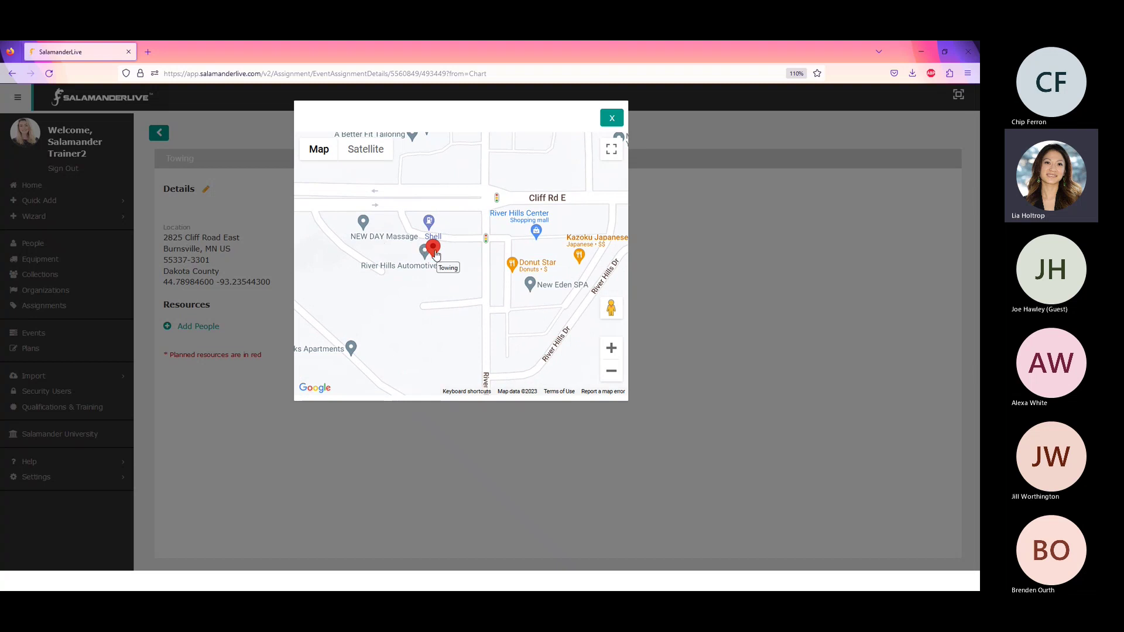
left_click_drag(435, 253, 424, 249)
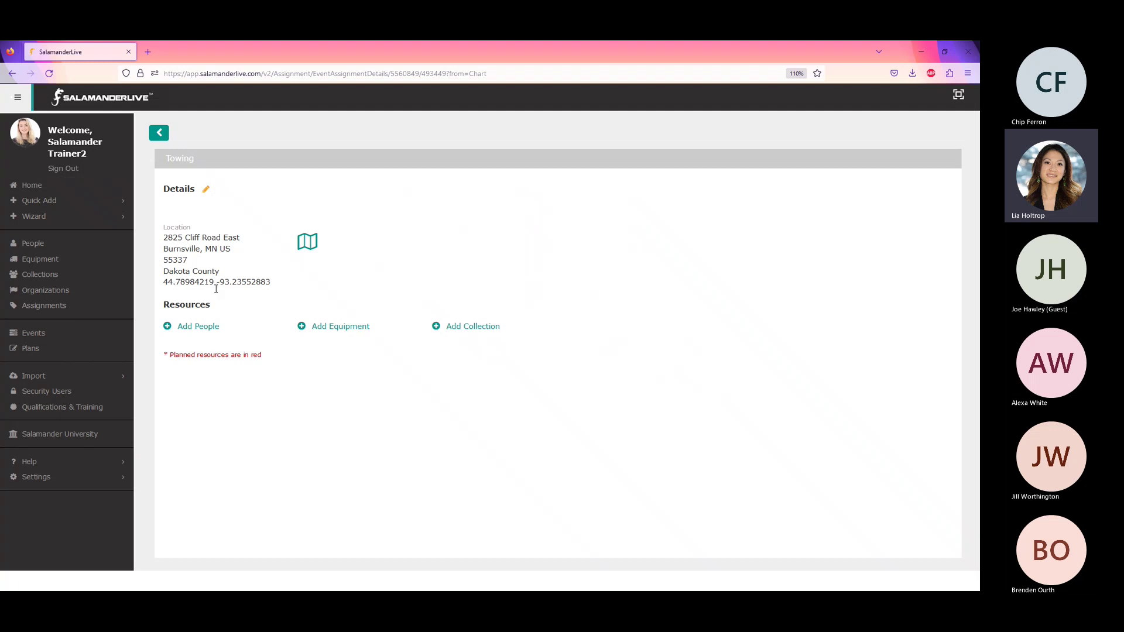
- Reopen the Towing location map, then close it to return to the Towing details page
left_click(308, 243)
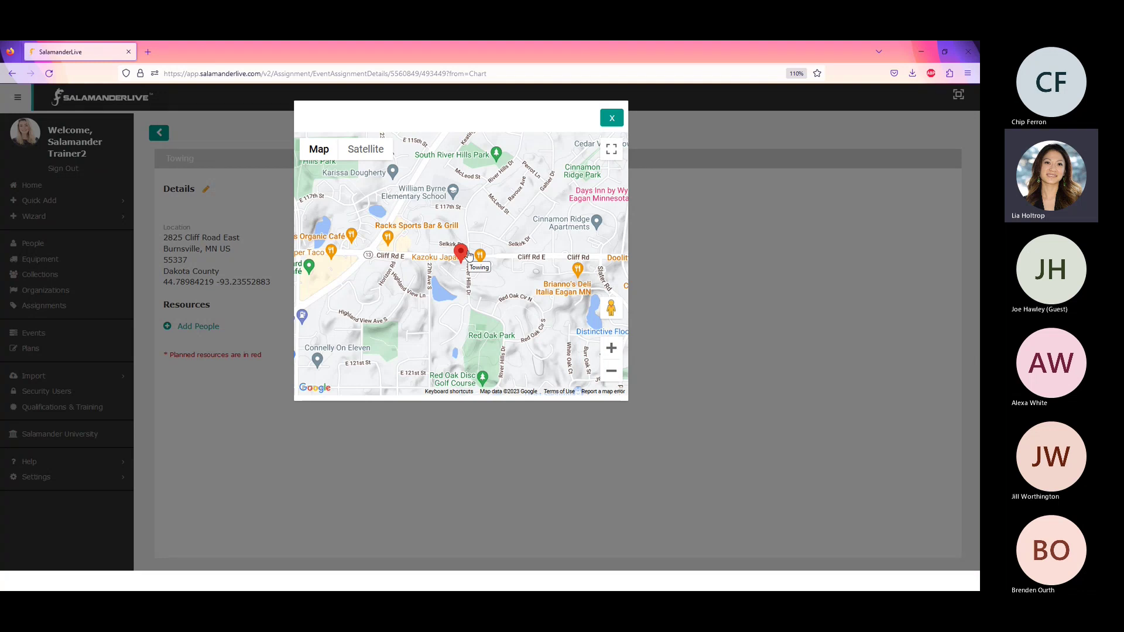
left_click(611, 118)
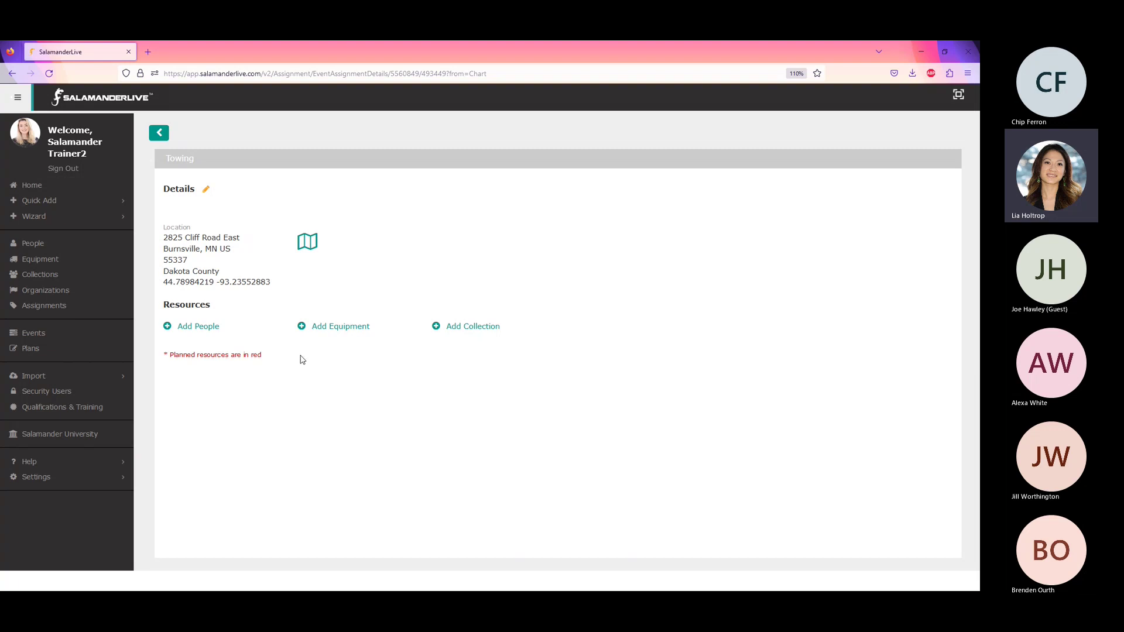
- In Add People, select the Emergency Management staffer and two Moosewood Police officers
left_click(200, 327)
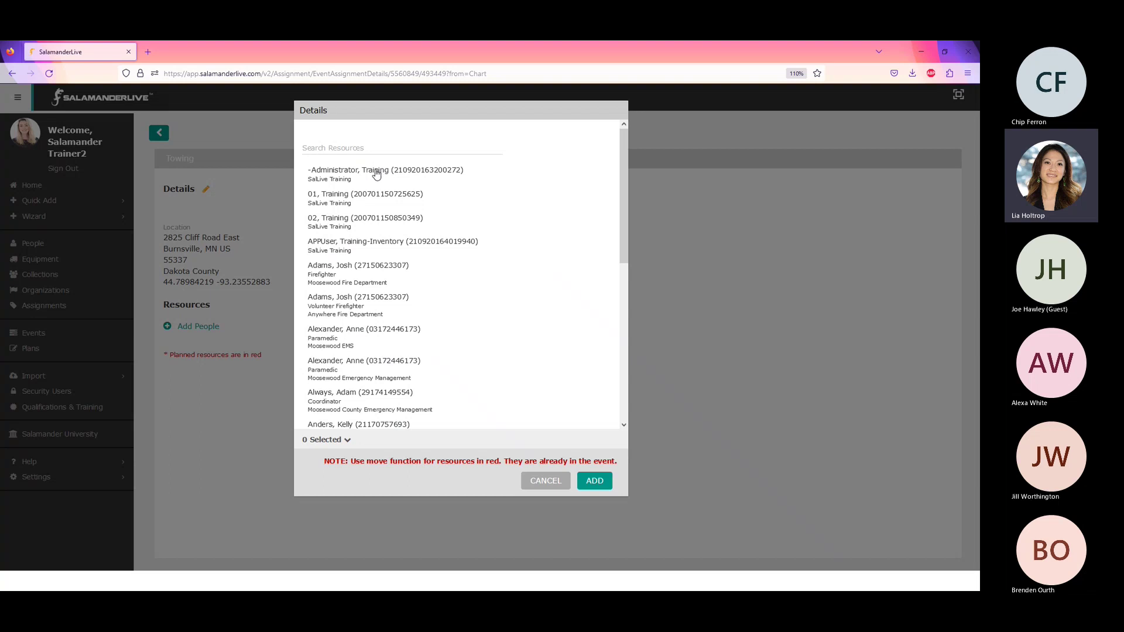
scroll(473, 339, "down", 5)
scroll(473, 340, "down", 5)
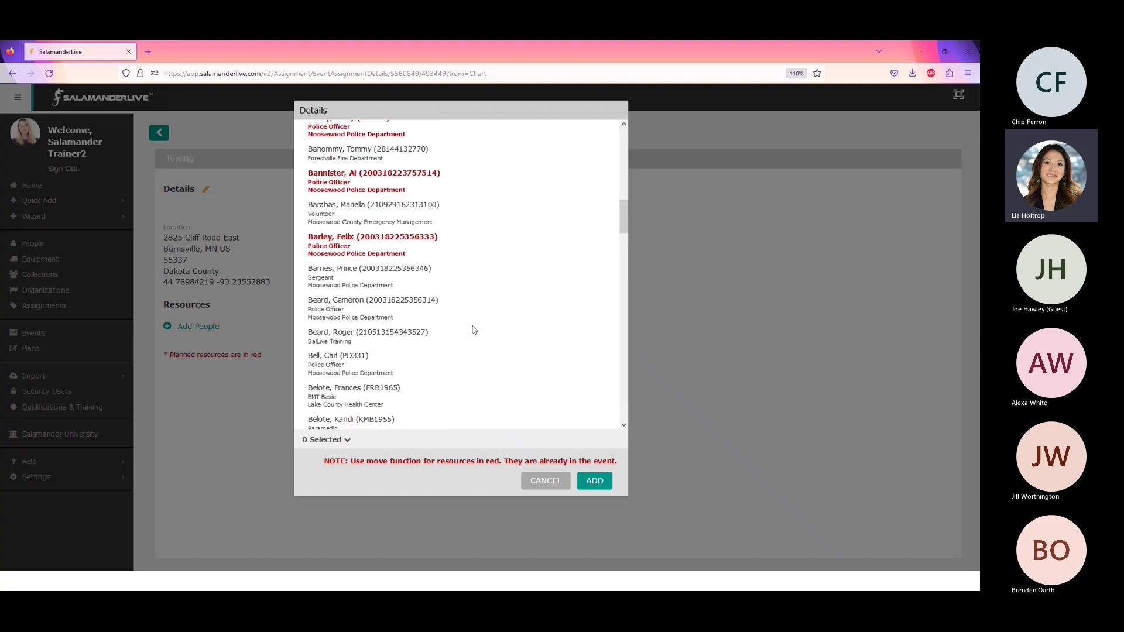
scroll(474, 331, "up", 3)
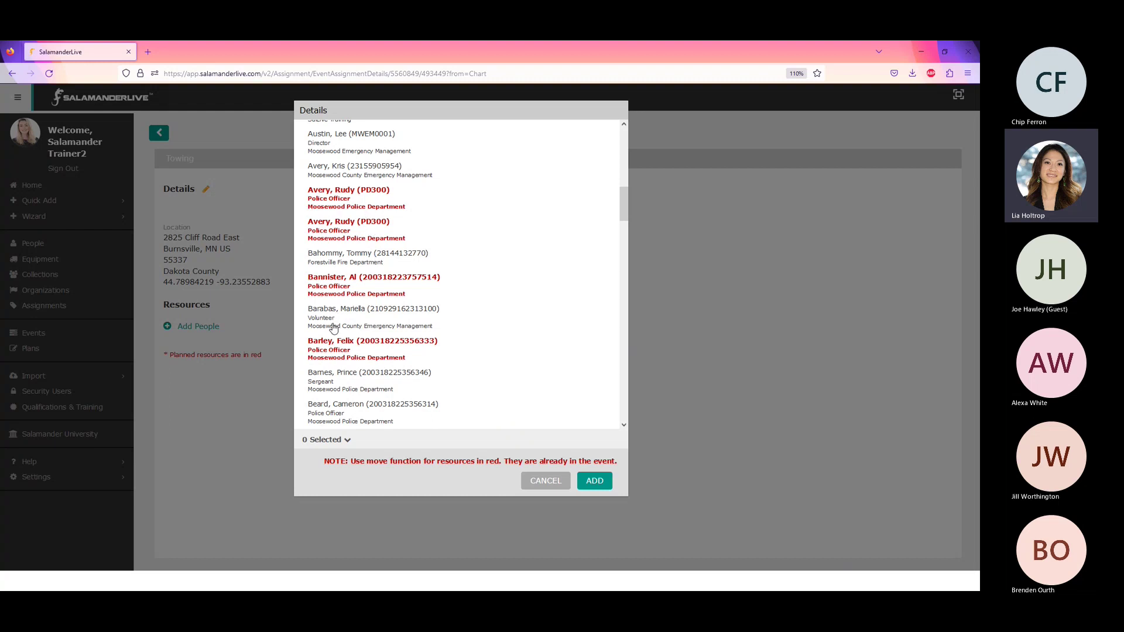
scroll(333, 328, "down", 10)
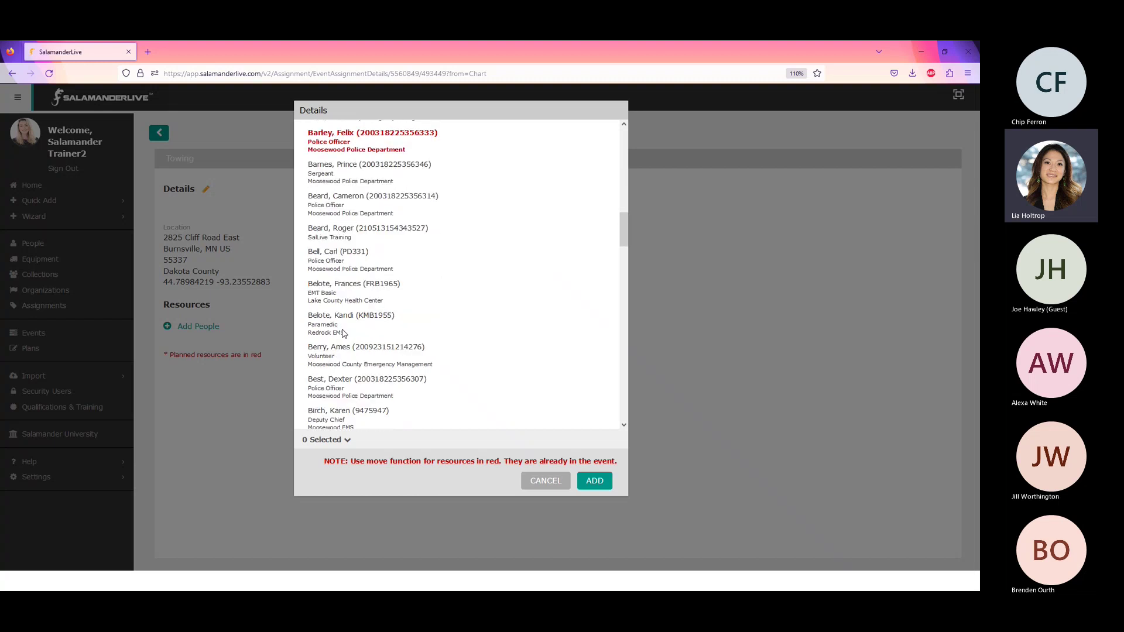
scroll(350, 336, "down", 10)
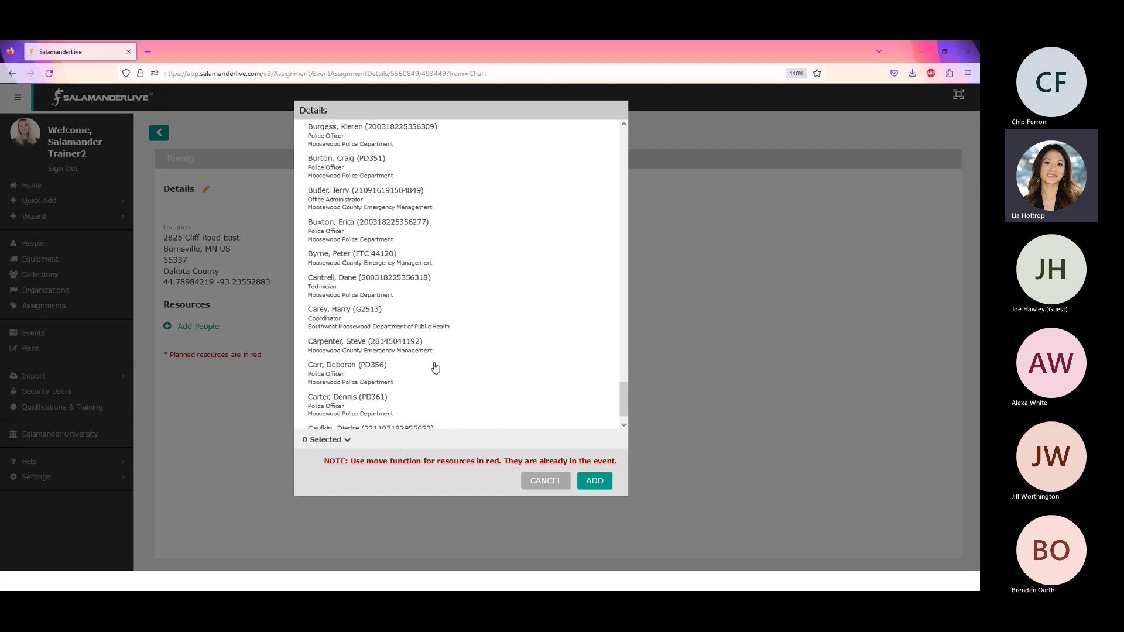
left_click(372, 349)
scroll(398, 377, "down", 2)
left_click(399, 369)
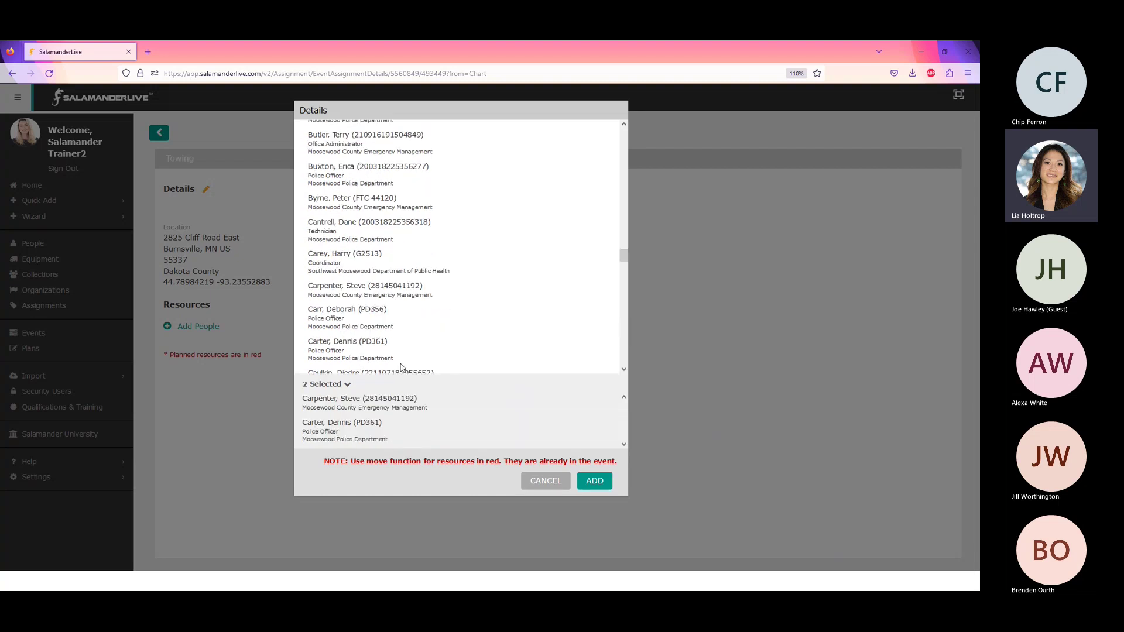
scroll(370, 268, "down", 5)
left_click(364, 291)
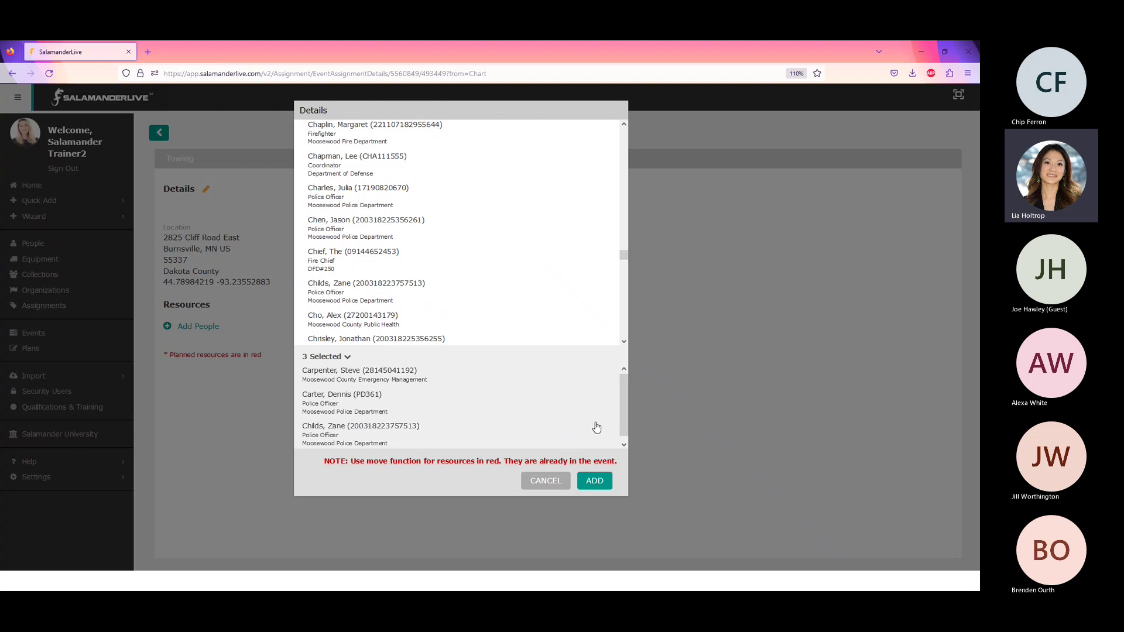
- Deselect the Emergency Management staffer and add the two police officers to Towing
mouse_move(623, 397)
left_mouse_down()
mouse_move(627, 428)
mouse_move(623, 401)
left_mouse_up()
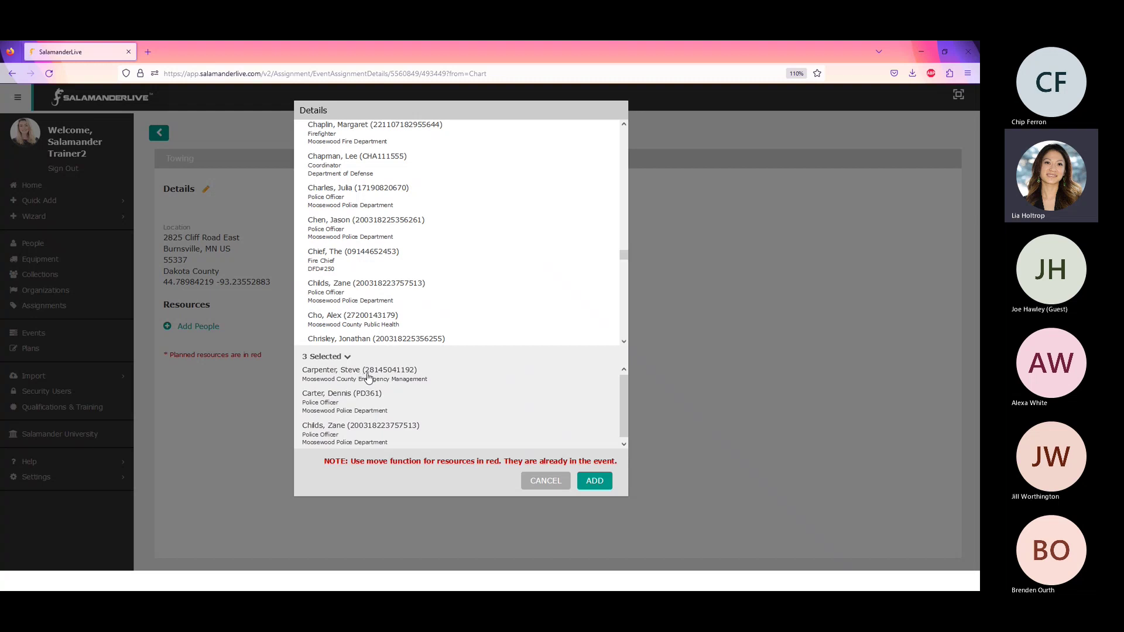
left_click(368, 377)
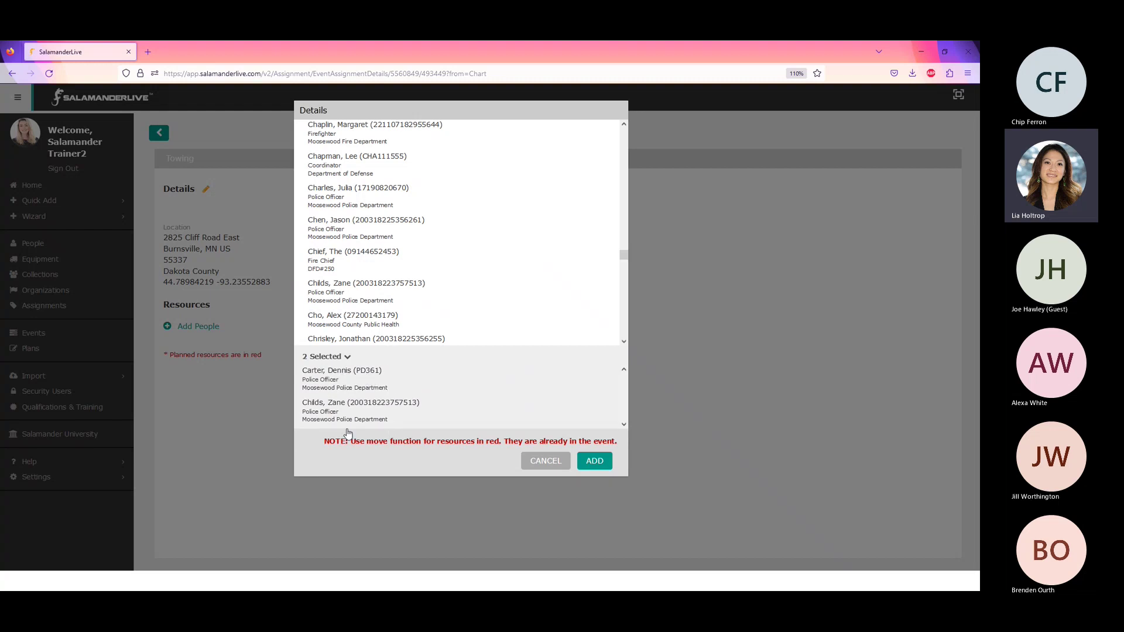
left_click(601, 464)
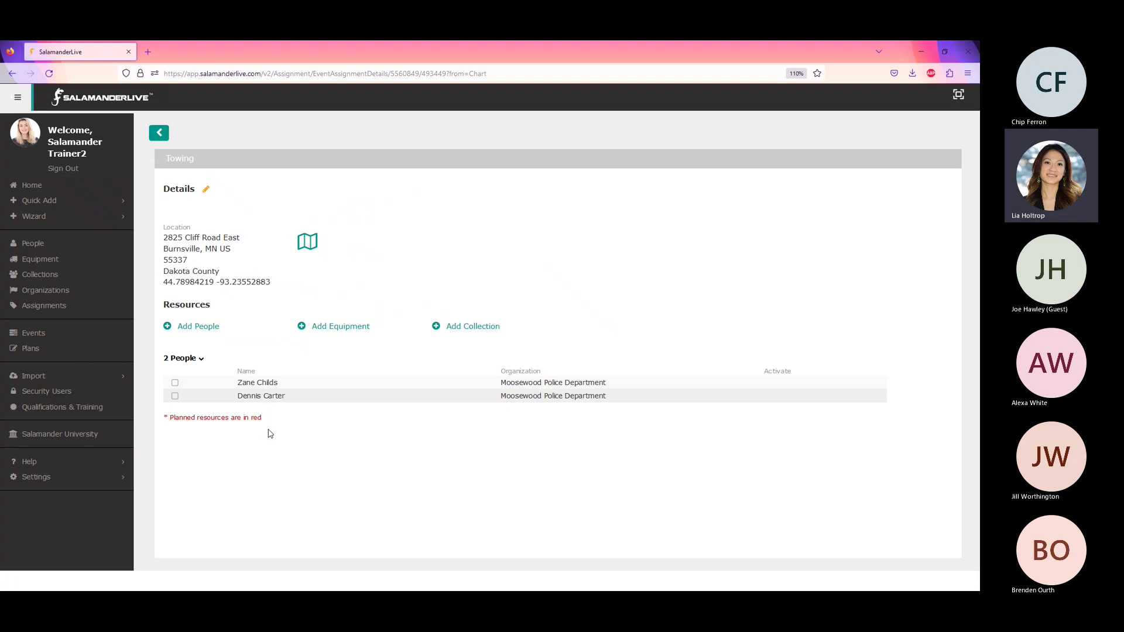
- Open the Add Equipment picker for the Towing assignment
left_click(356, 332)
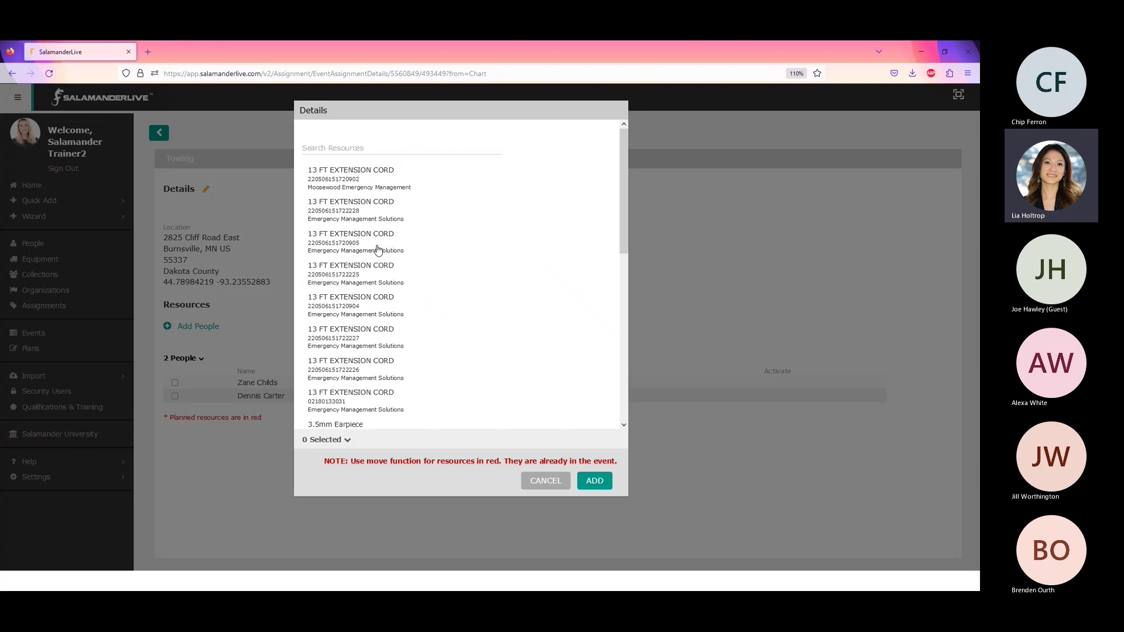
- Search 'truck' and add the Northville Fire Department Truck to the Towing assignment
scroll(378, 251, "down", 5)
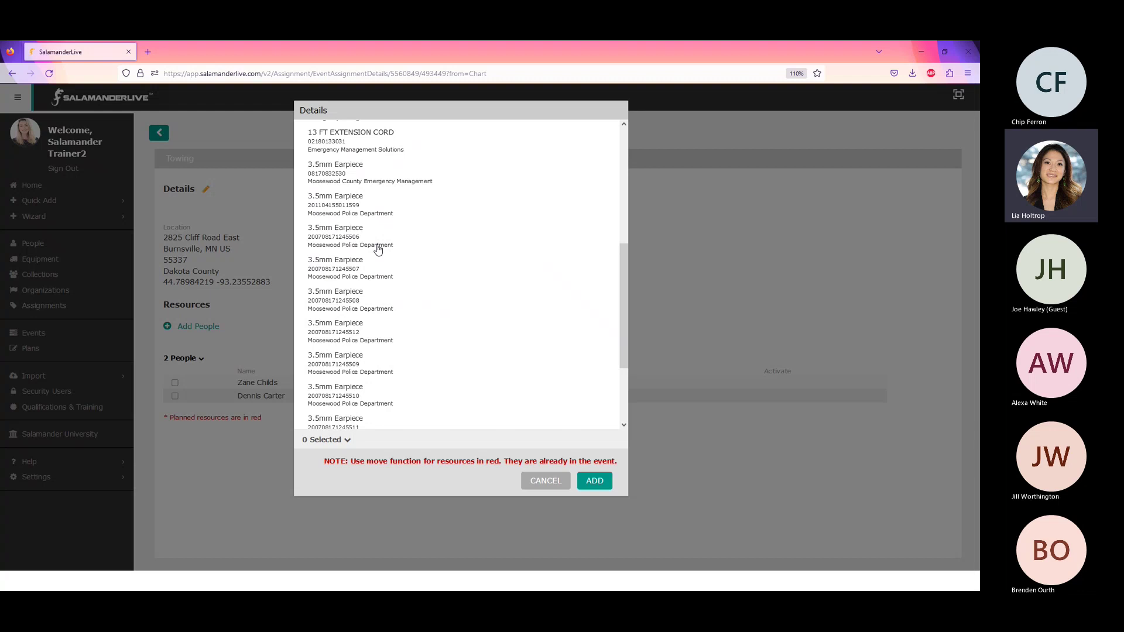
scroll(378, 249, "down", 10)
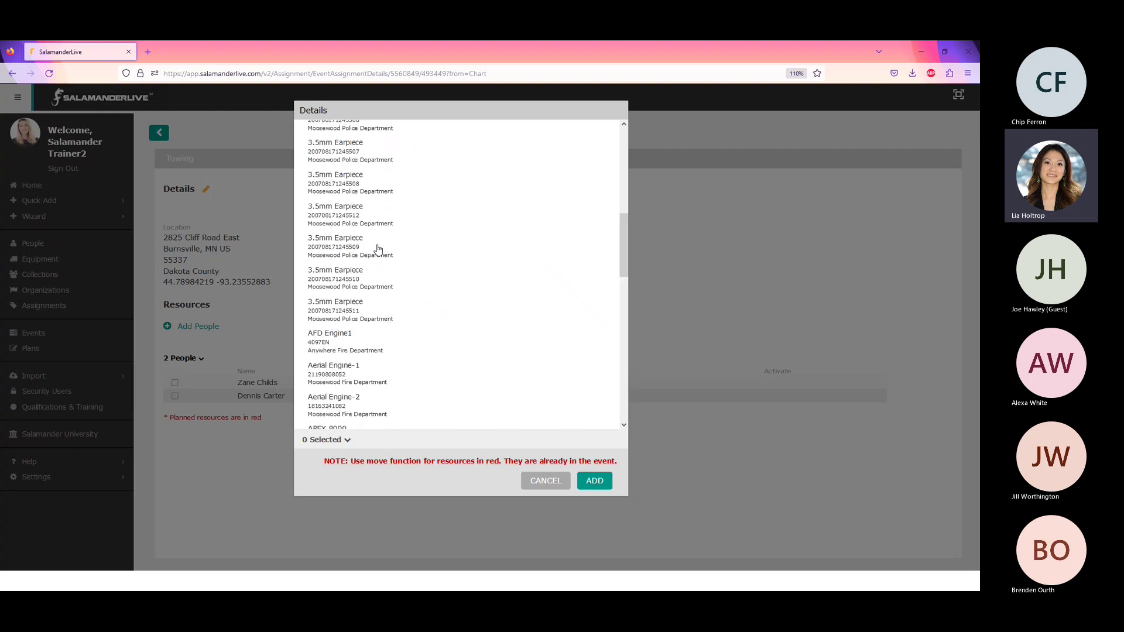
scroll(378, 249, "down", 10)
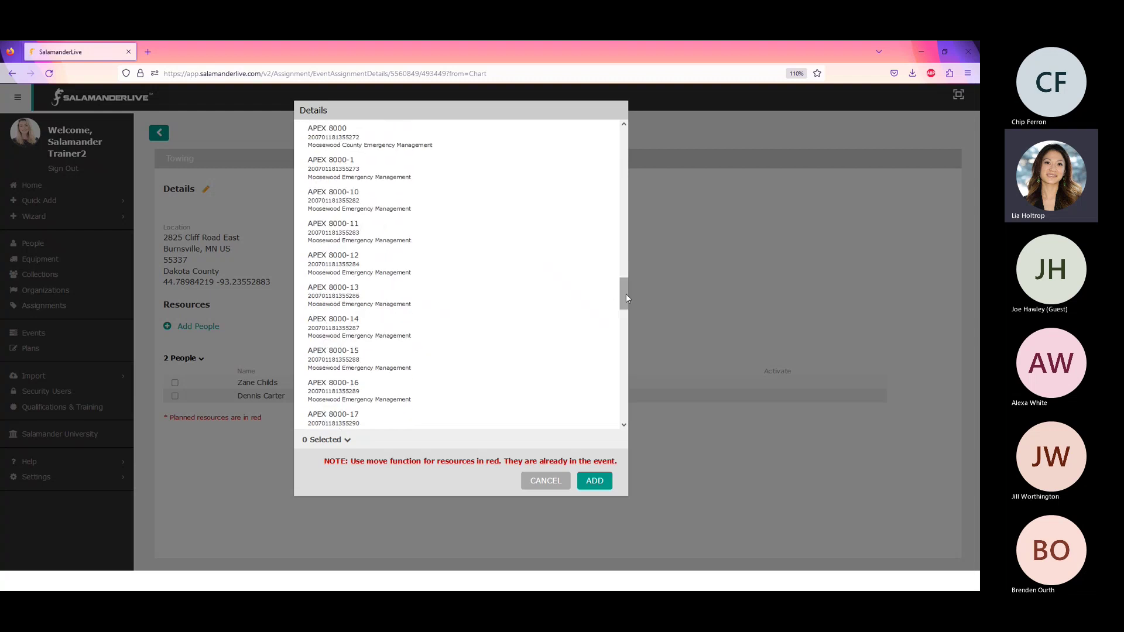
left_click_drag(627, 294, 616, 143)
left_click(334, 144)
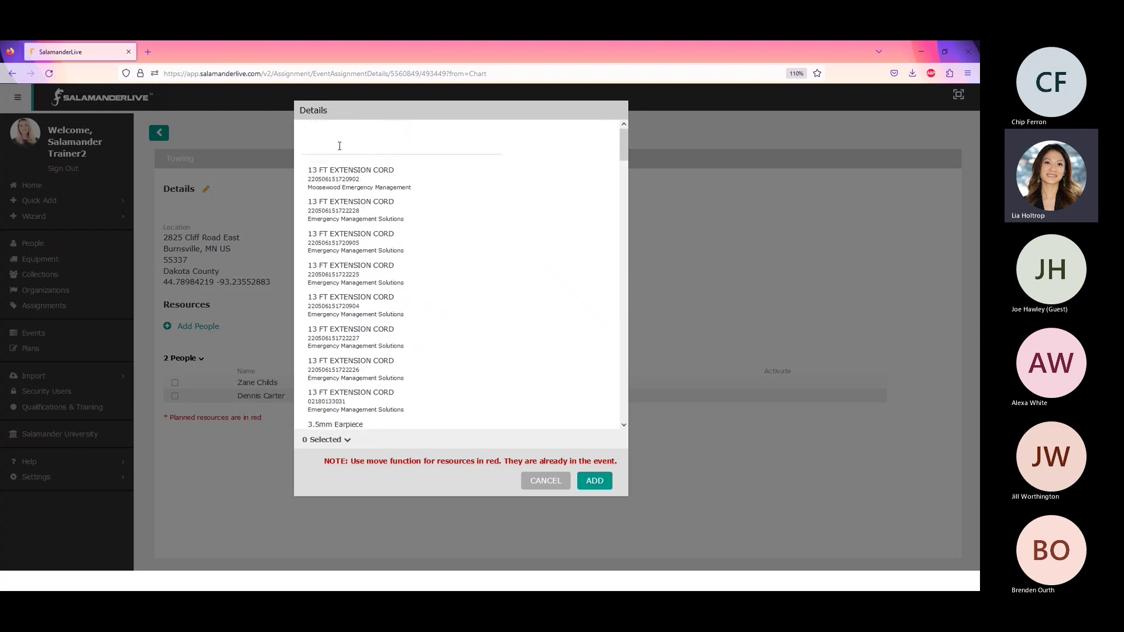
type("truck")
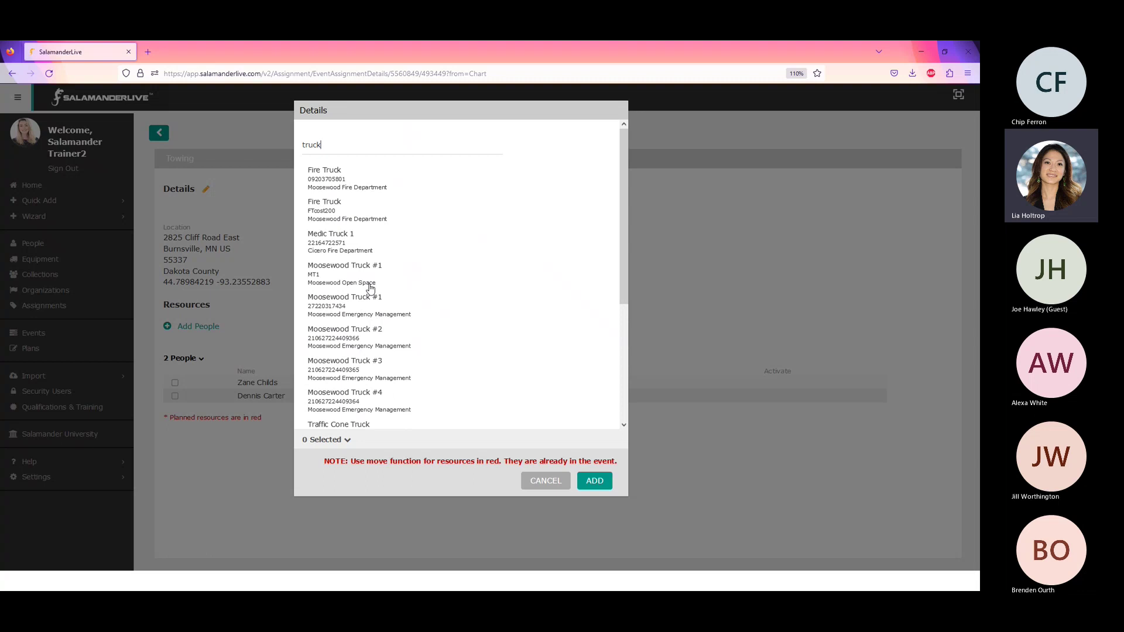
scroll(369, 288, "down", 3)
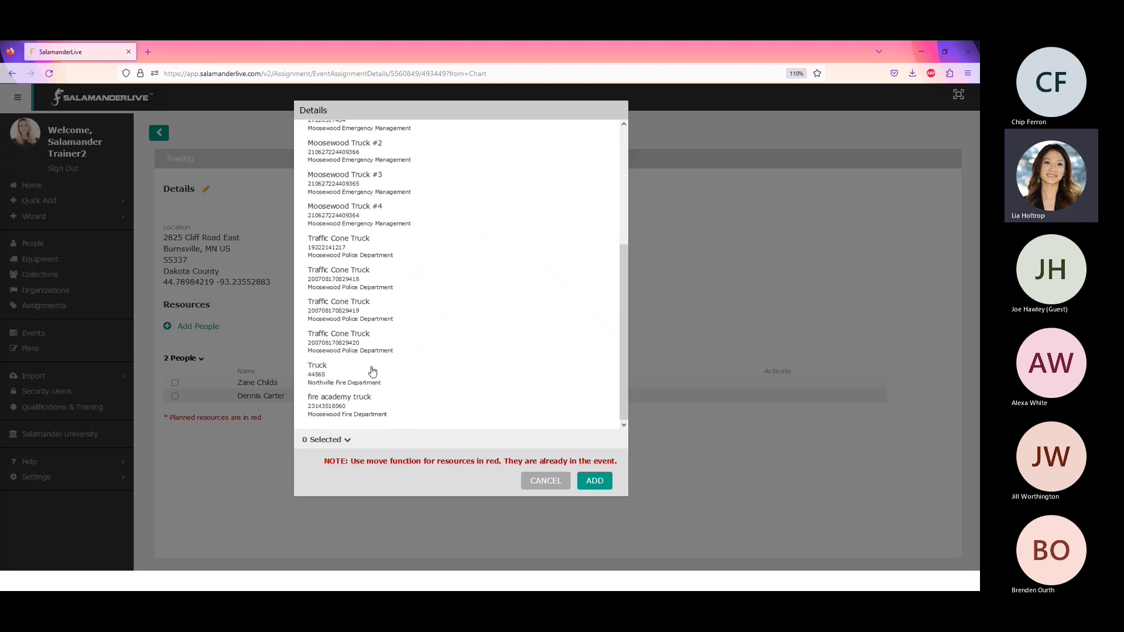
left_click(328, 377)
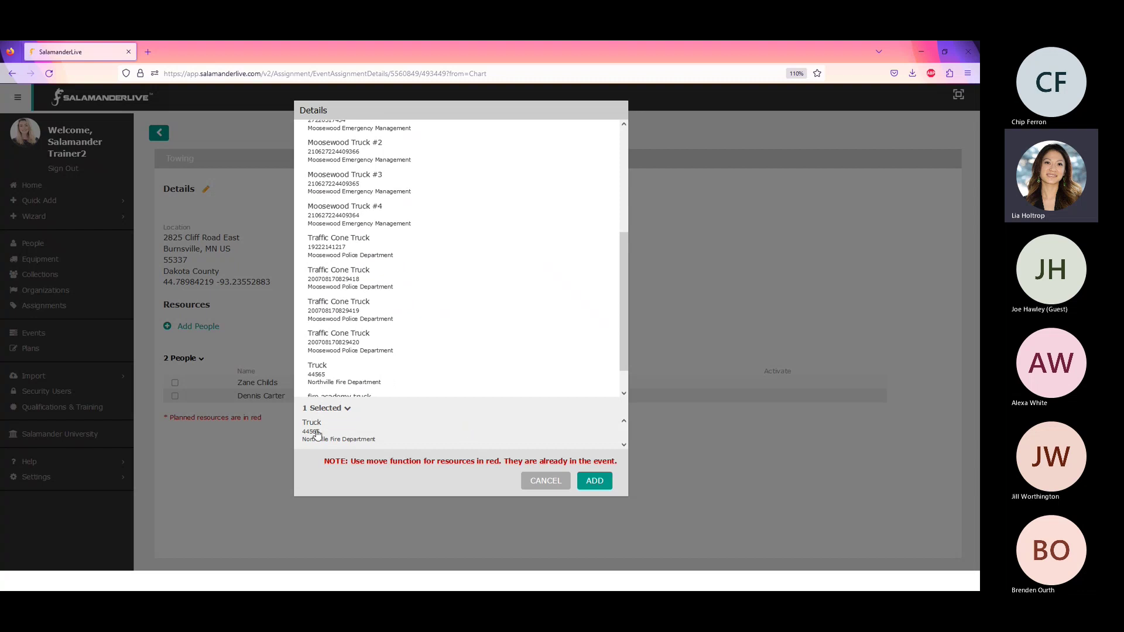
left_click(595, 482)
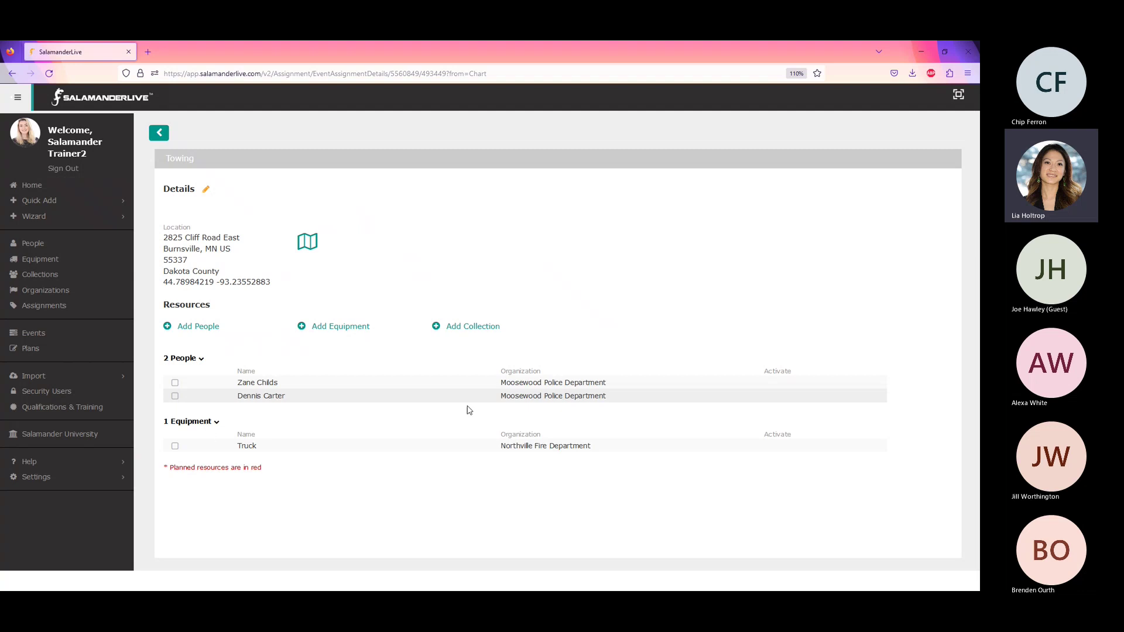
- Add the Salamander Team 1 (SALT1) collection to the Towing assignment's resources
left_click(475, 330)
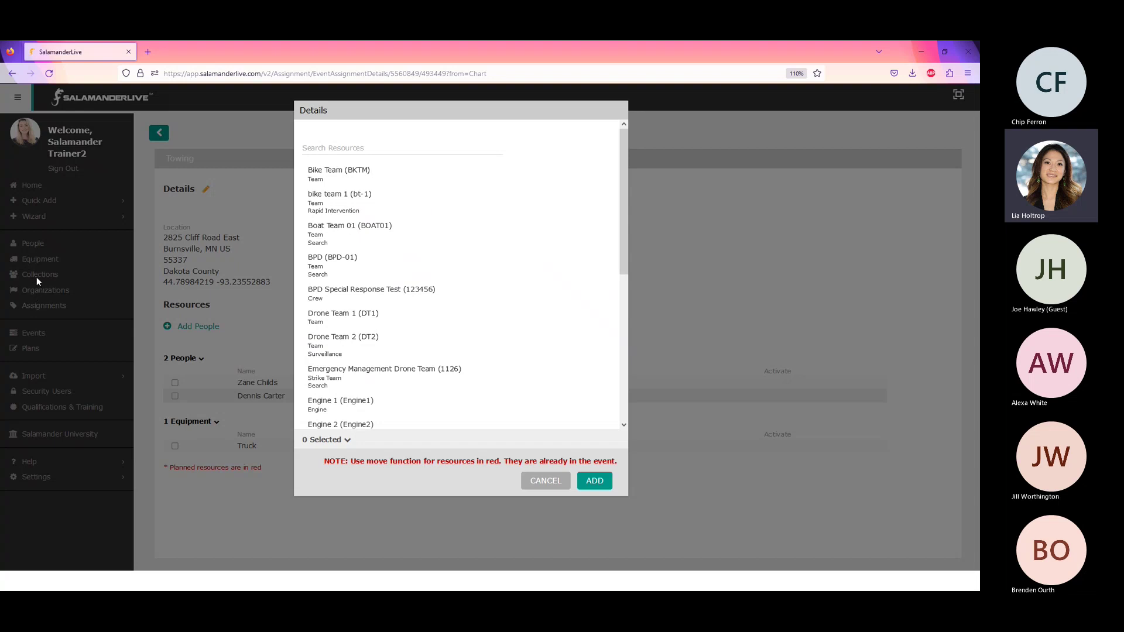
scroll(410, 322, "down", 3)
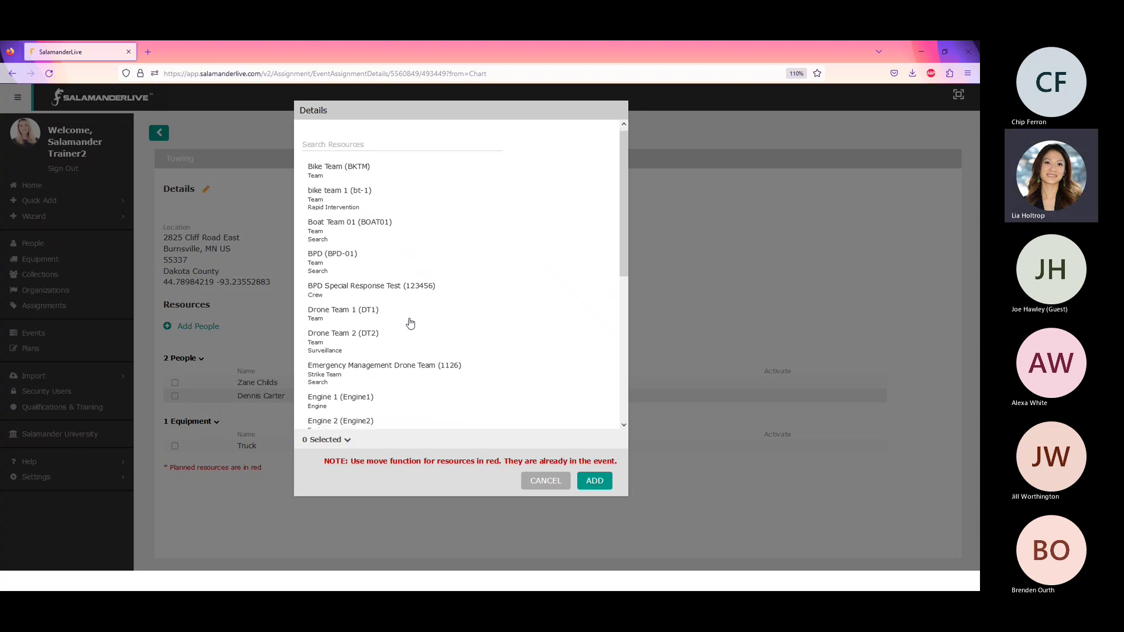
scroll(410, 323, "down", 3)
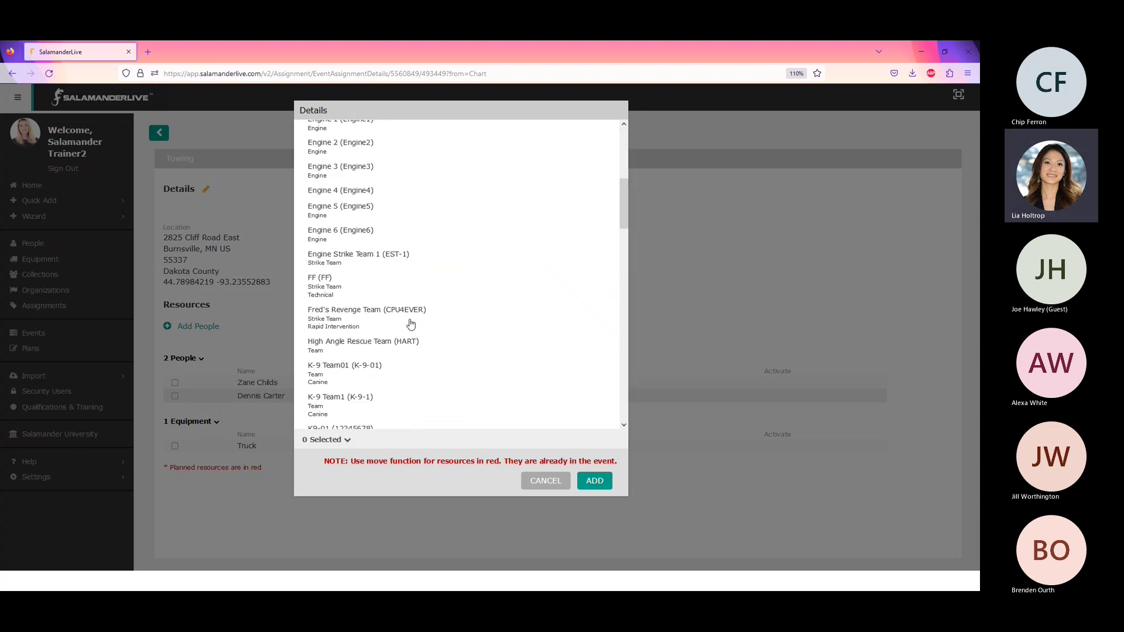
scroll(412, 324, "down", 2)
scroll(417, 323, "down", 3)
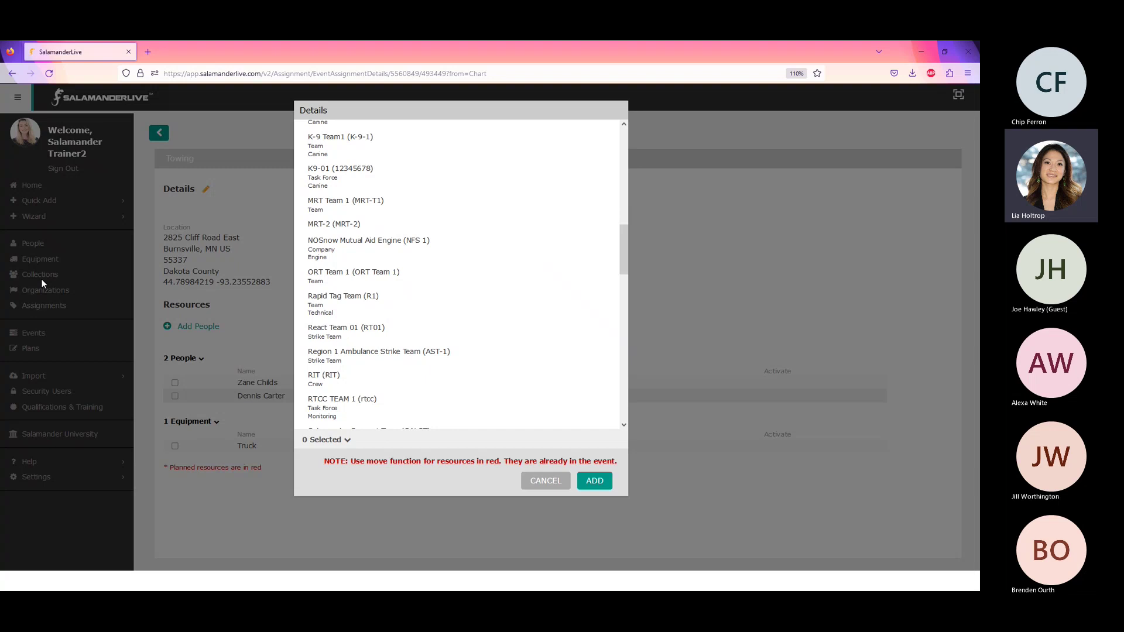
scroll(544, 360, "down", 5)
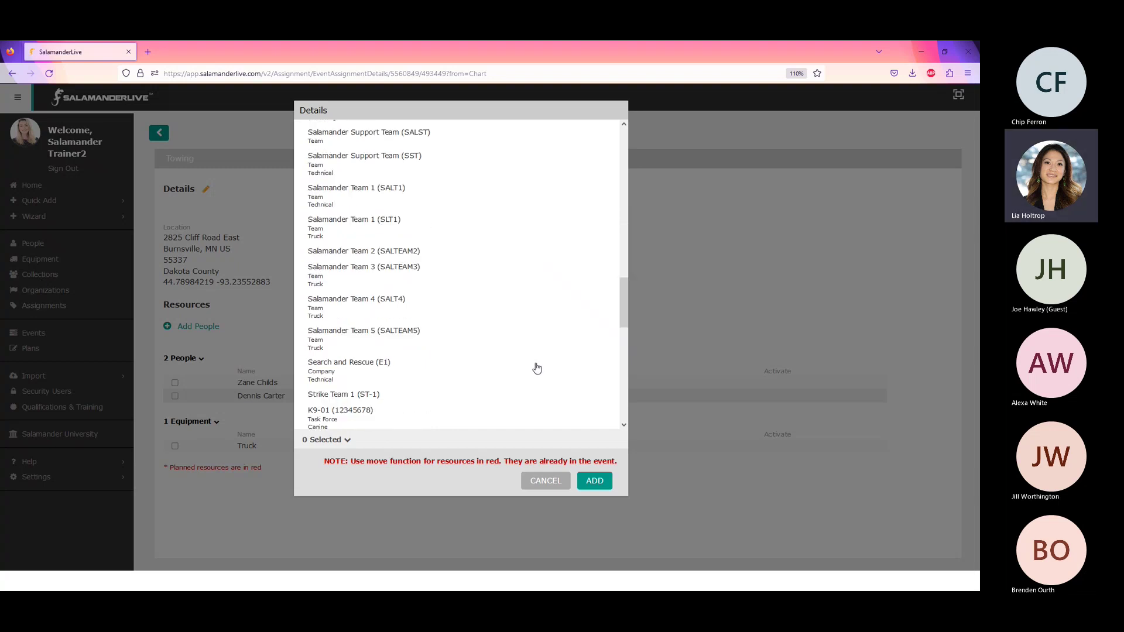
scroll(533, 369, "down", 6)
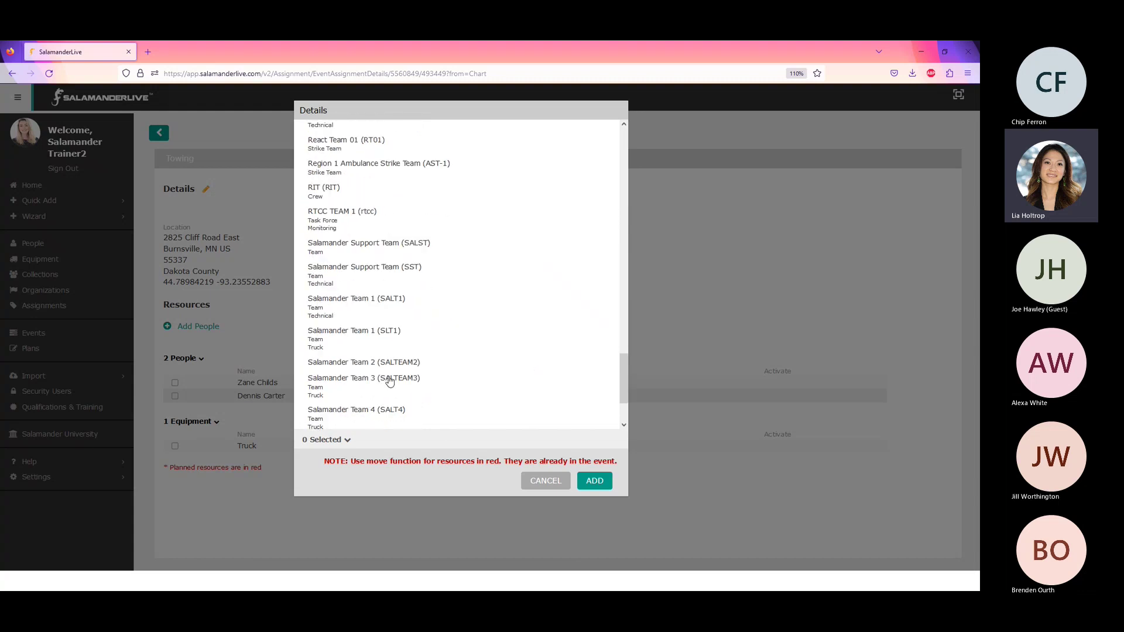
left_click(370, 310)
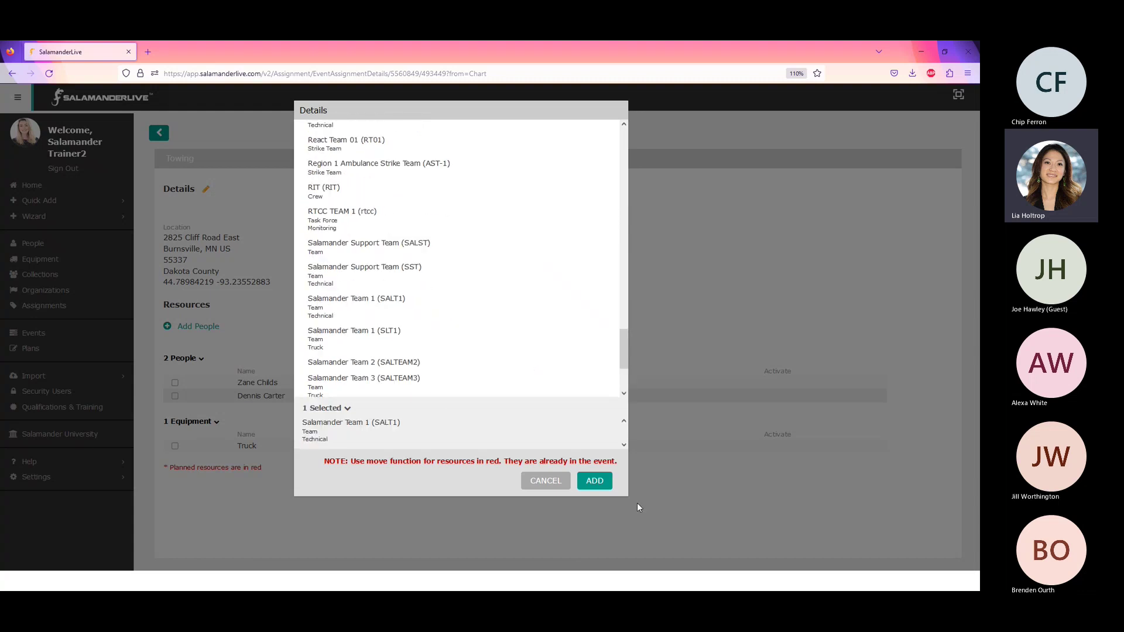
left_click(591, 484)
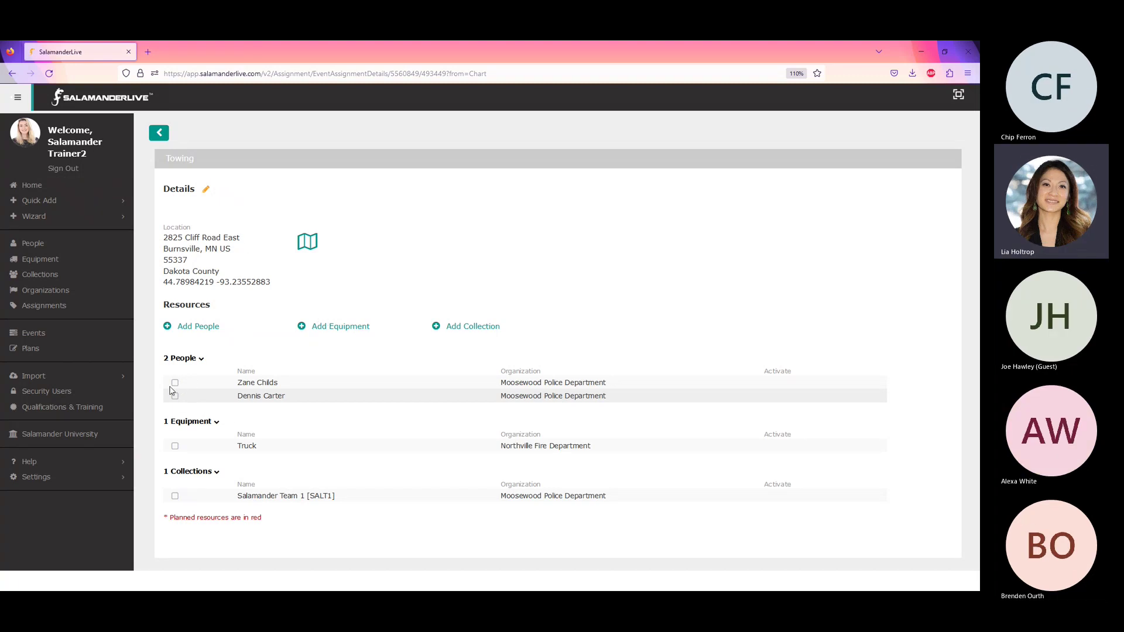
- Check the Towing pin on the event map, then reparent Towing under On Scene in the chart
left_click(158, 136)
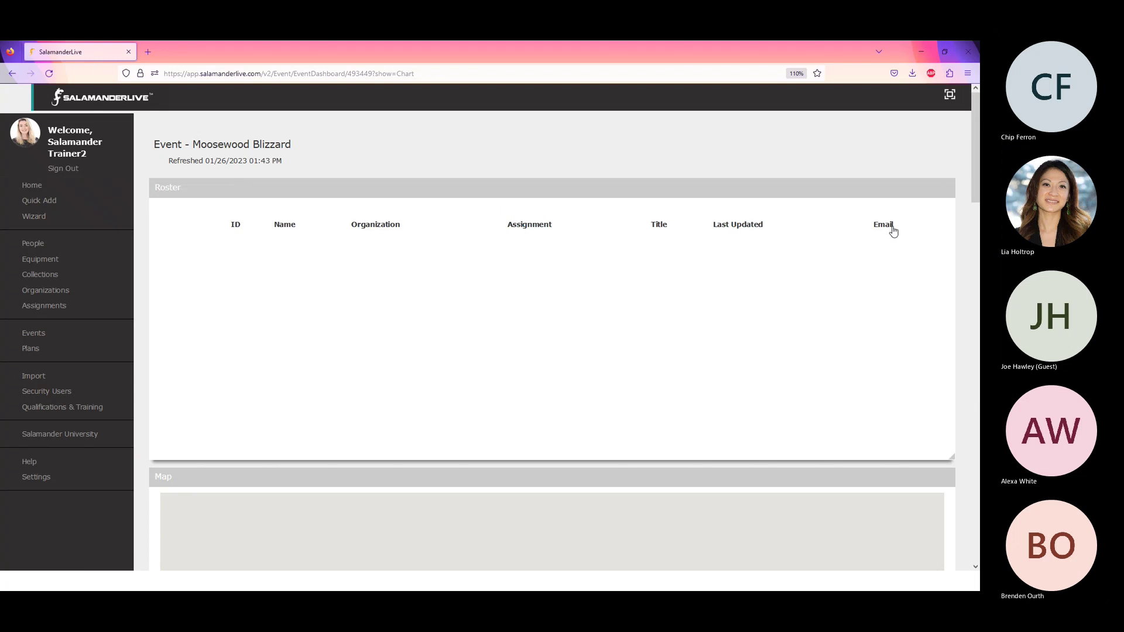
scroll(975, 167, "down", 6)
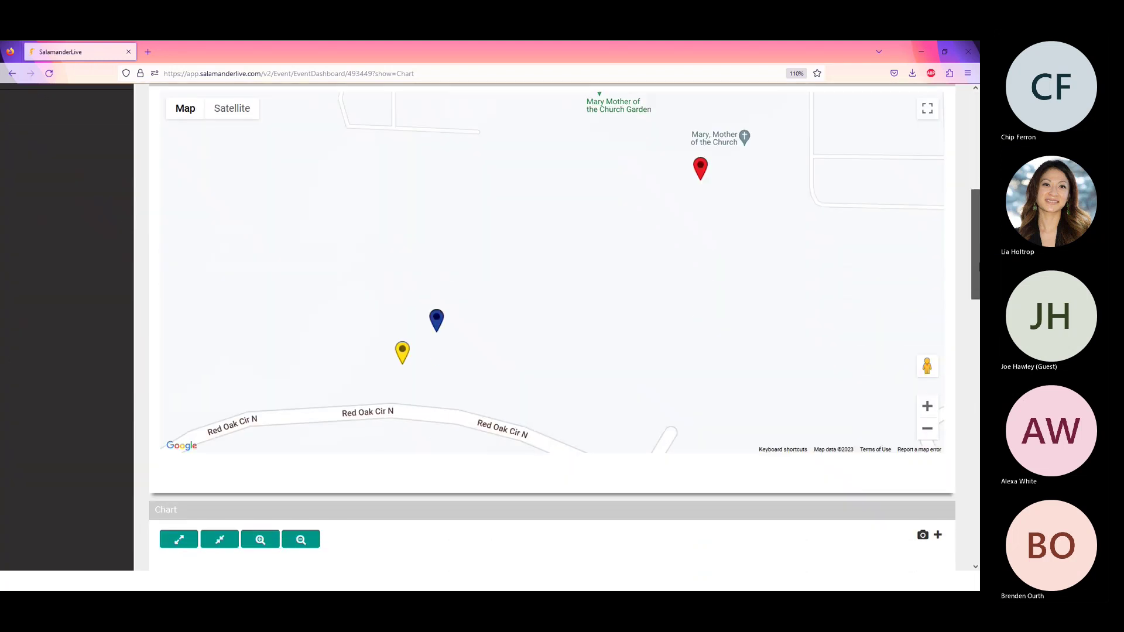
scroll(620, 283, "down", 2)
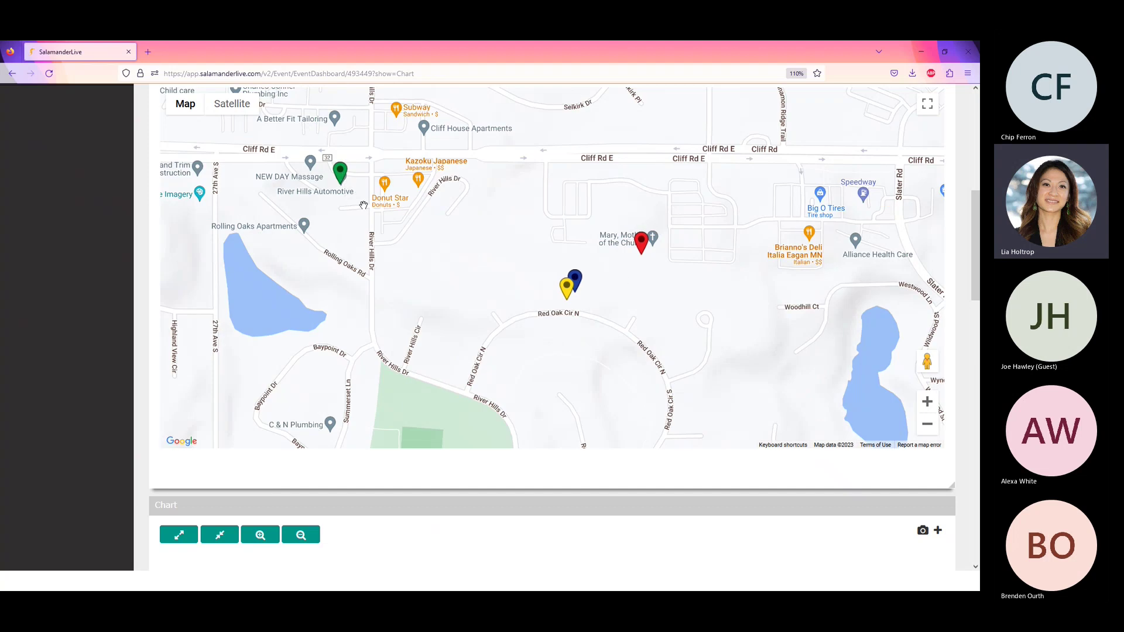
left_click_drag(339, 174, 358, 215)
left_click(358, 214)
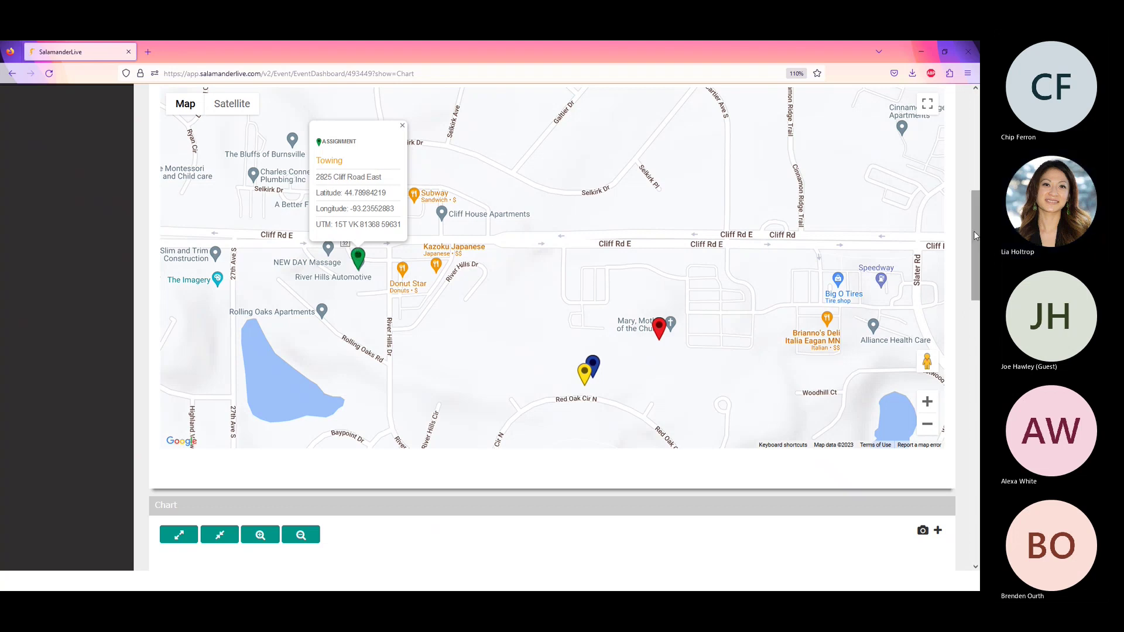
scroll(974, 231, "down", 5)
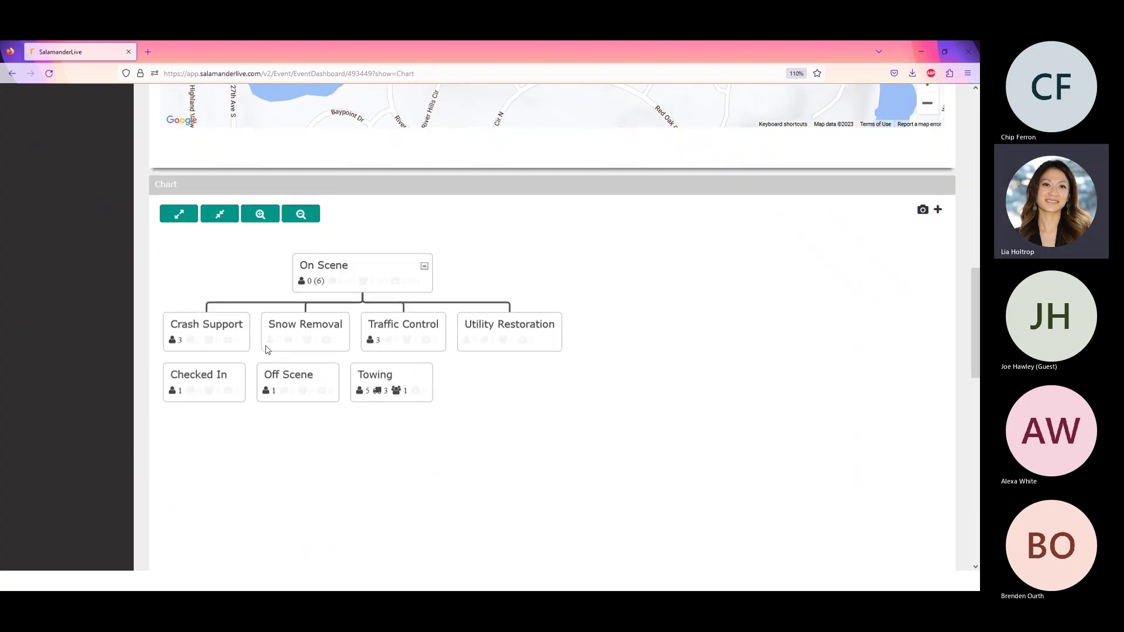
left_click_drag(395, 371, 371, 265)
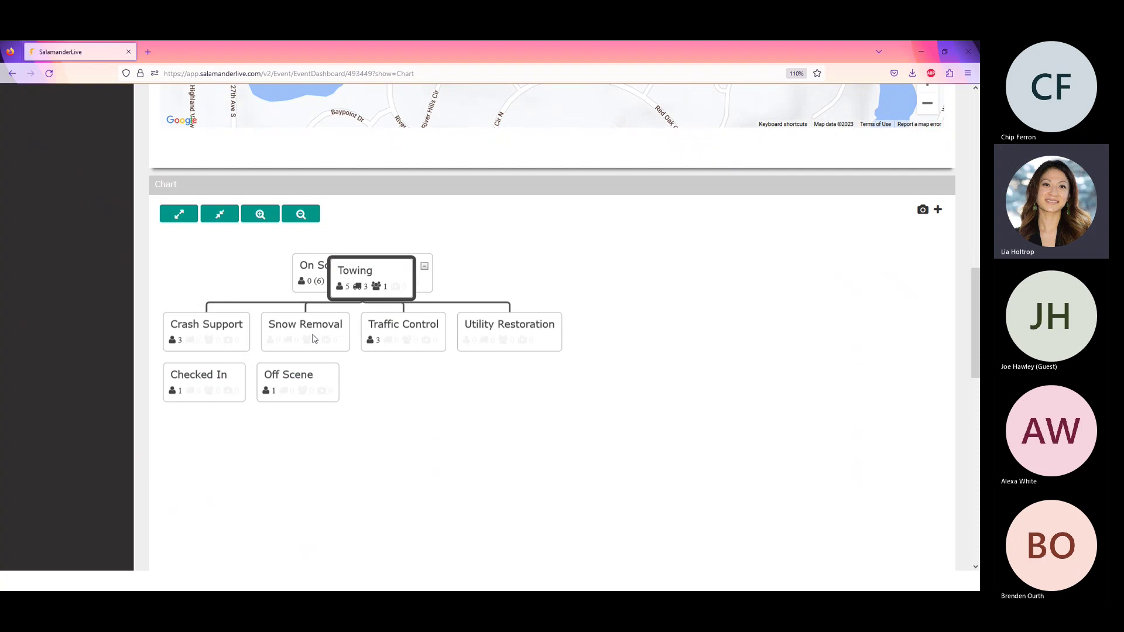
- Move the first listed Crash Support officer to Off Scene, leaving two people there
right_click(227, 337)
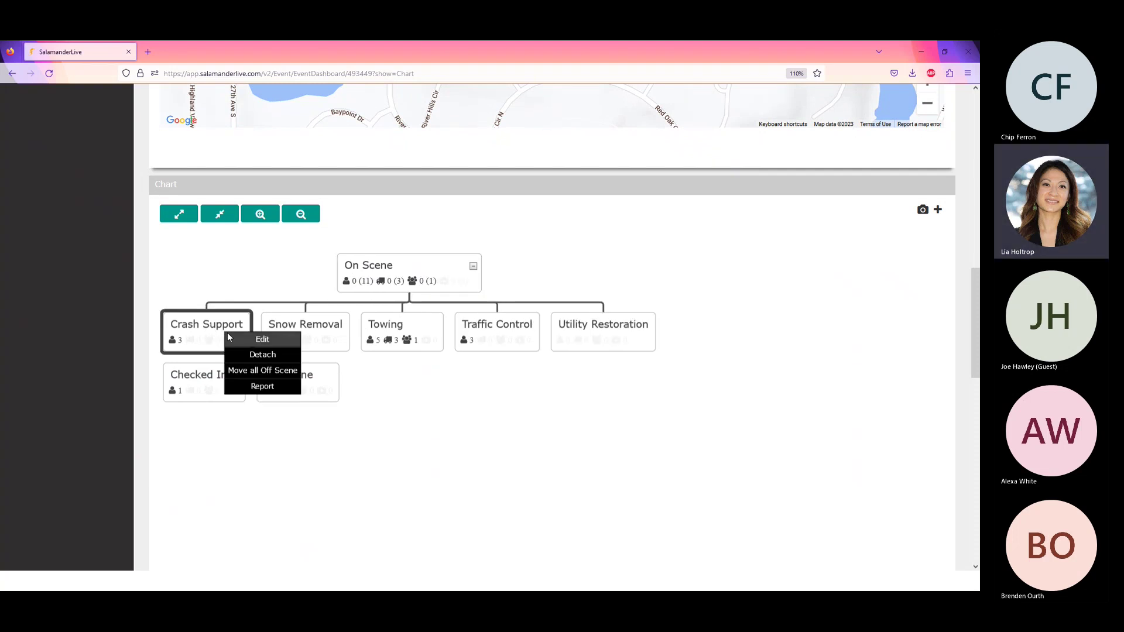
left_click(261, 340)
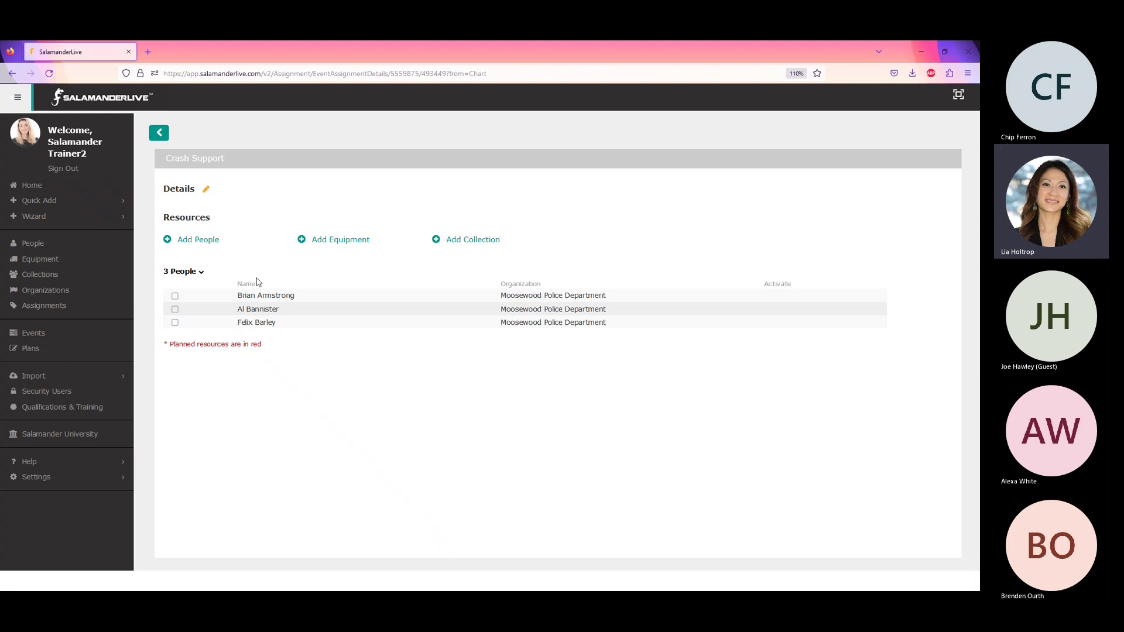
left_click(175, 297)
left_click(572, 243)
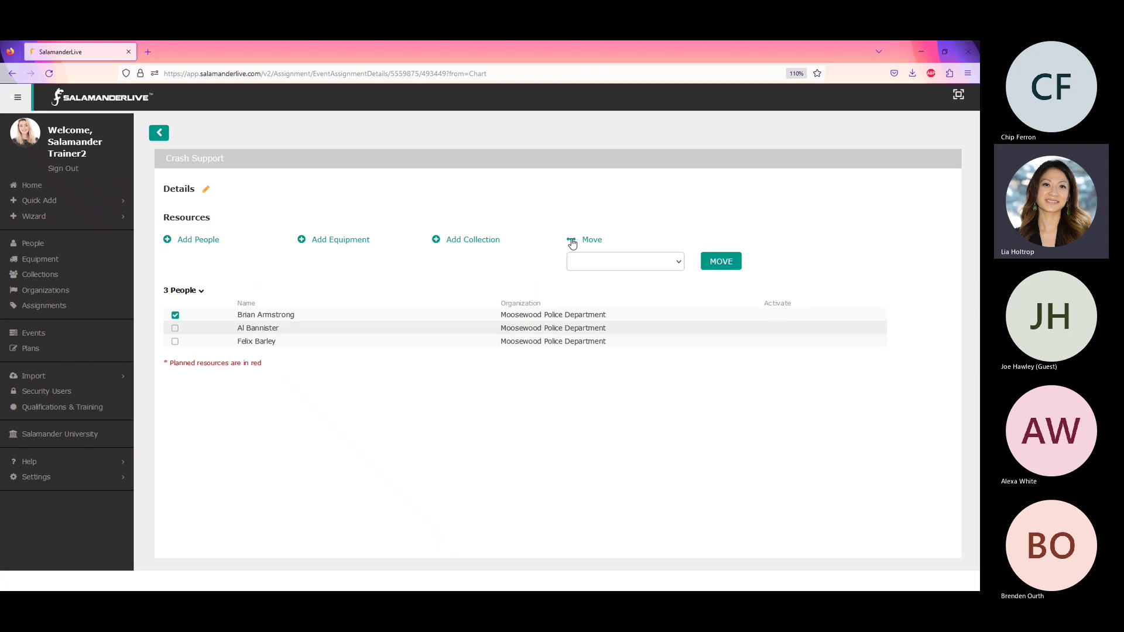
left_click(677, 265)
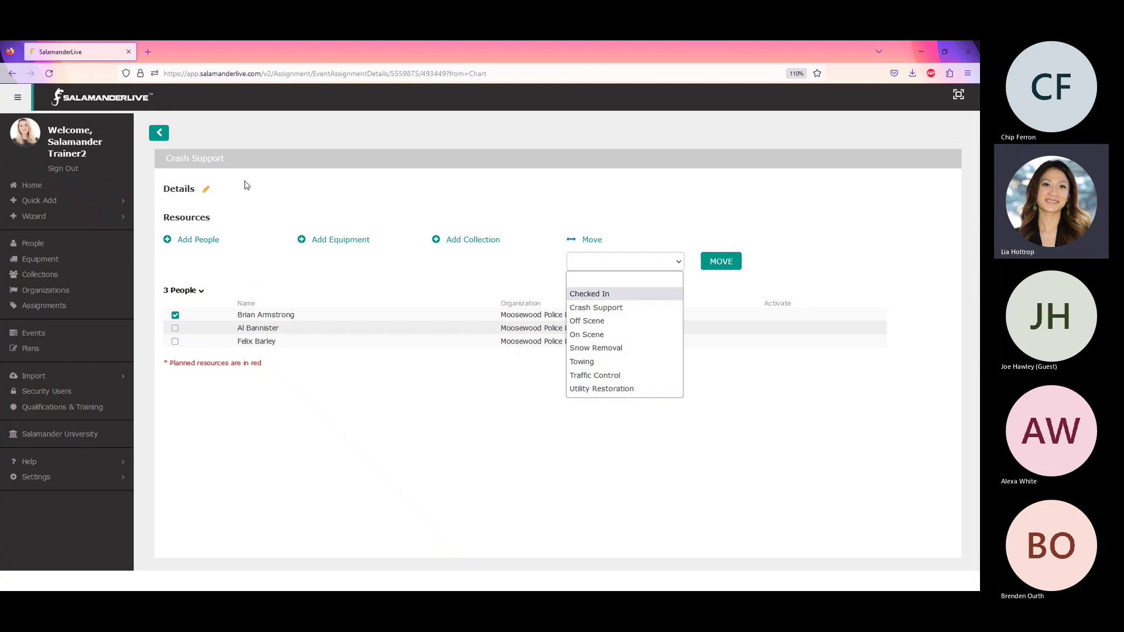
left_click(592, 321)
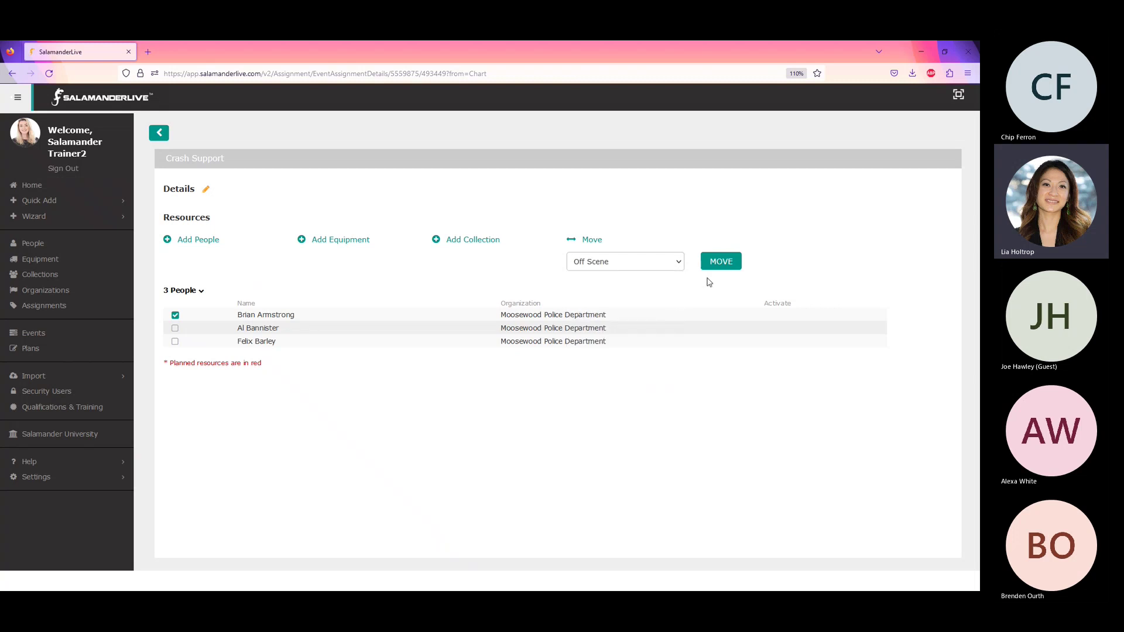
left_click(722, 263)
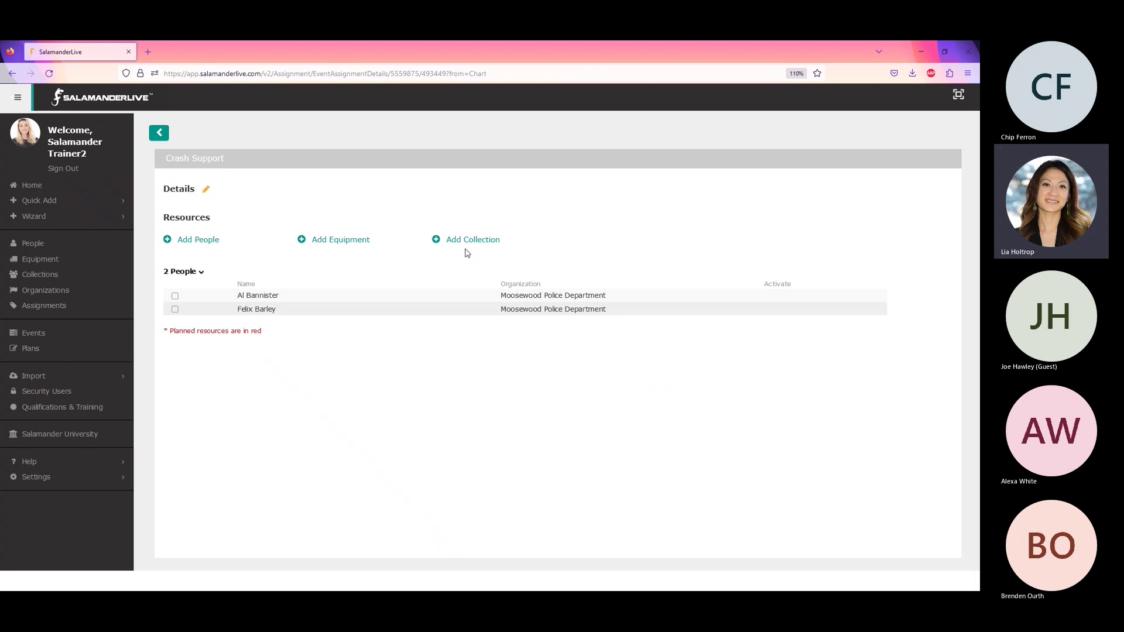
- Open Towing, mark Salamander Team 1 for moving, then return to the dashboard without moving it
left_click(158, 133)
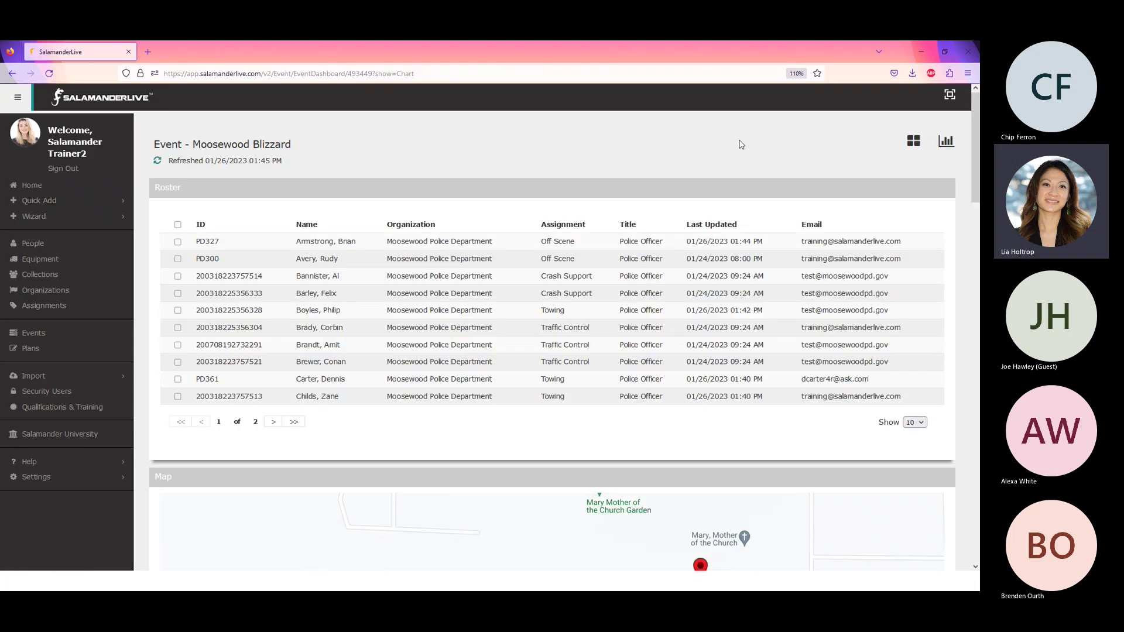
left_click_drag(977, 195, 978, 358)
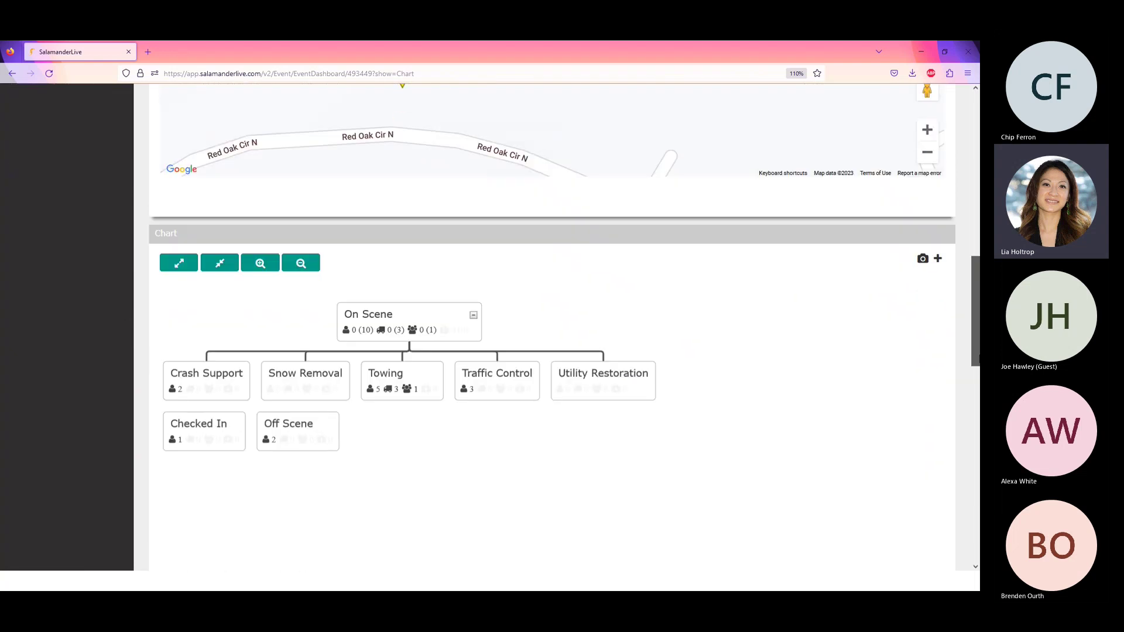
right_click(435, 376)
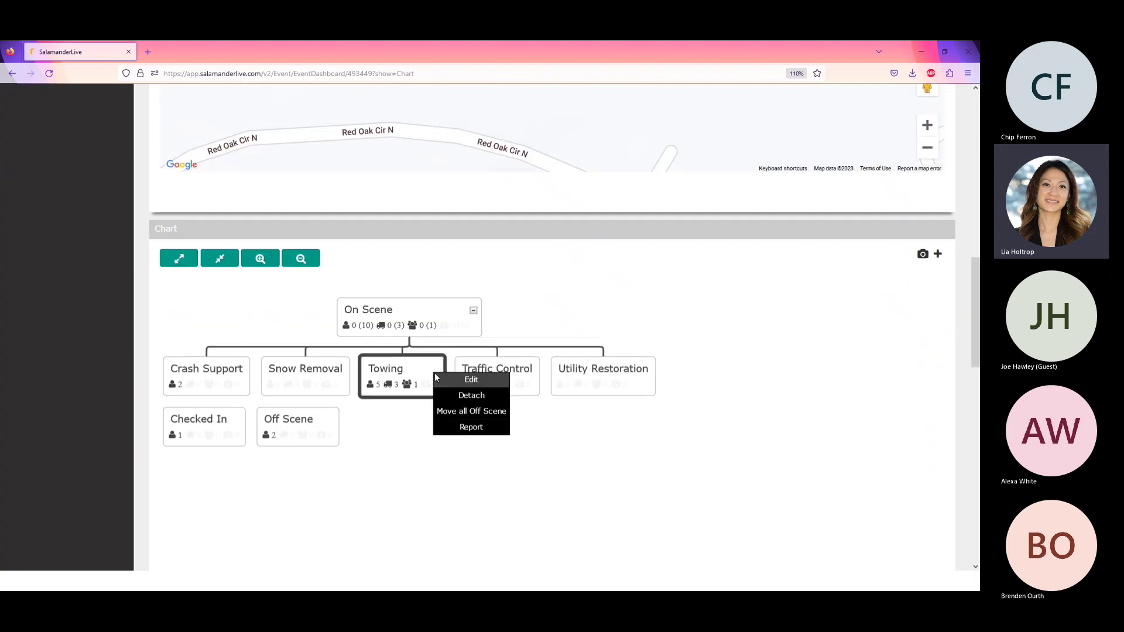
left_click(454, 382)
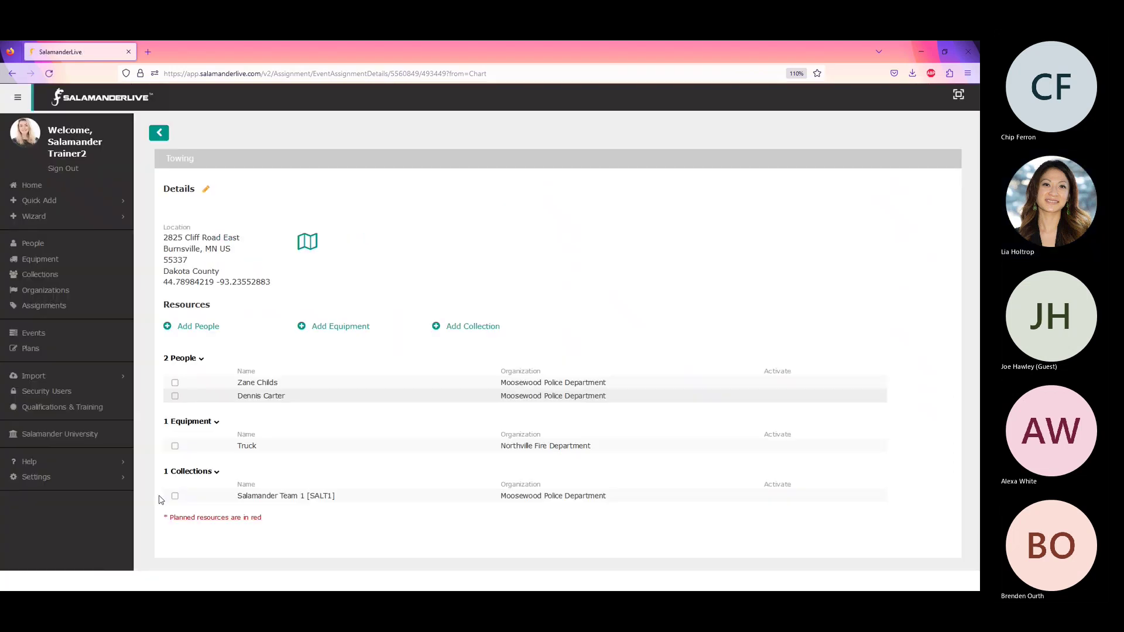
left_click(175, 497)
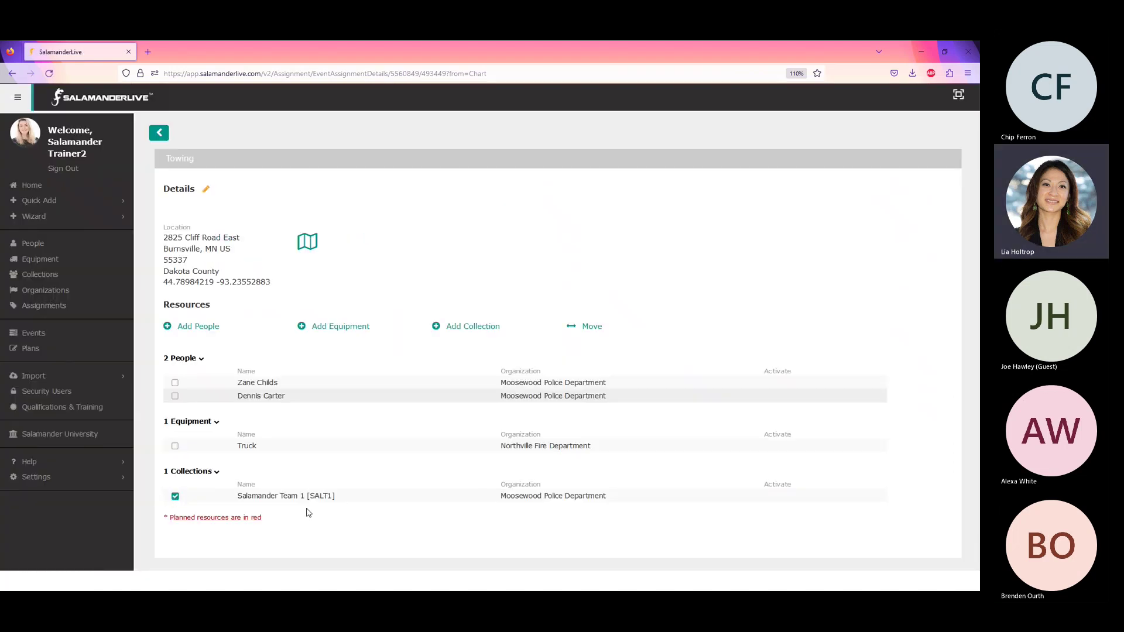
left_click(591, 328)
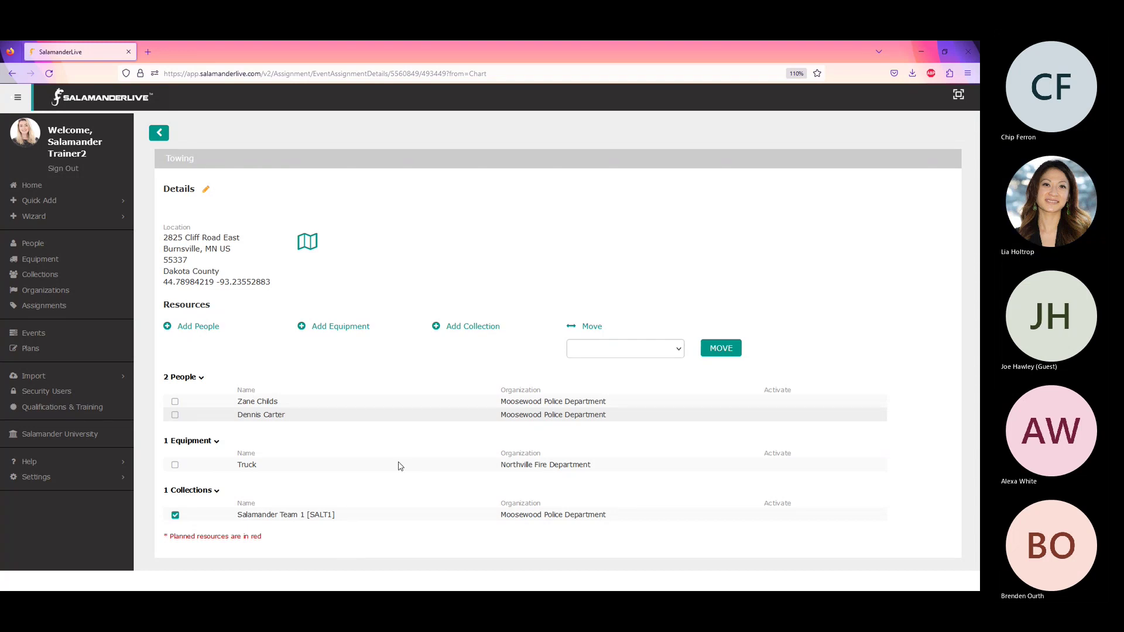
left_click(158, 132)
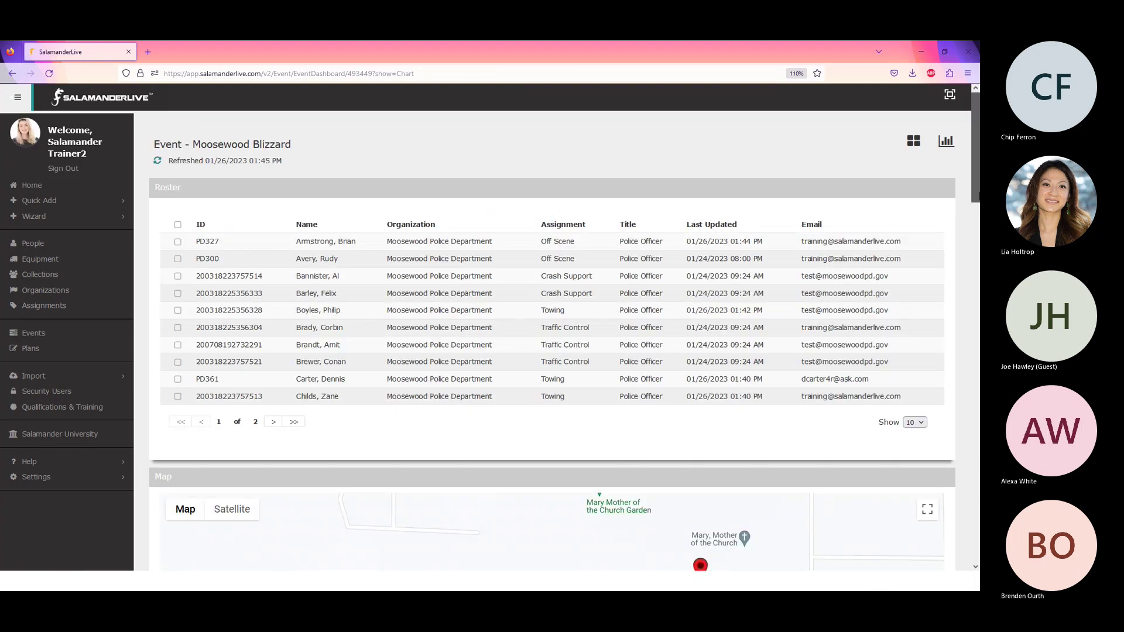
- Move all Crash Support resources Off Scene and confirm, leaving Off Scene with 4 people
scroll(958, 210, "down", 8)
scroll(552, 323, "down", 5)
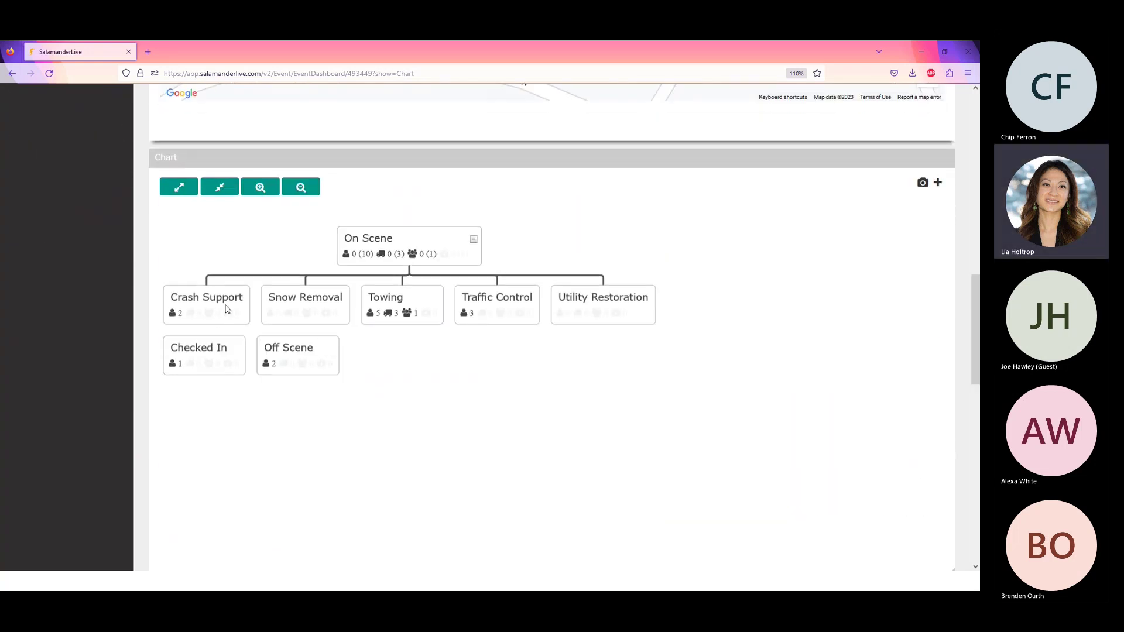
right_click(230, 311)
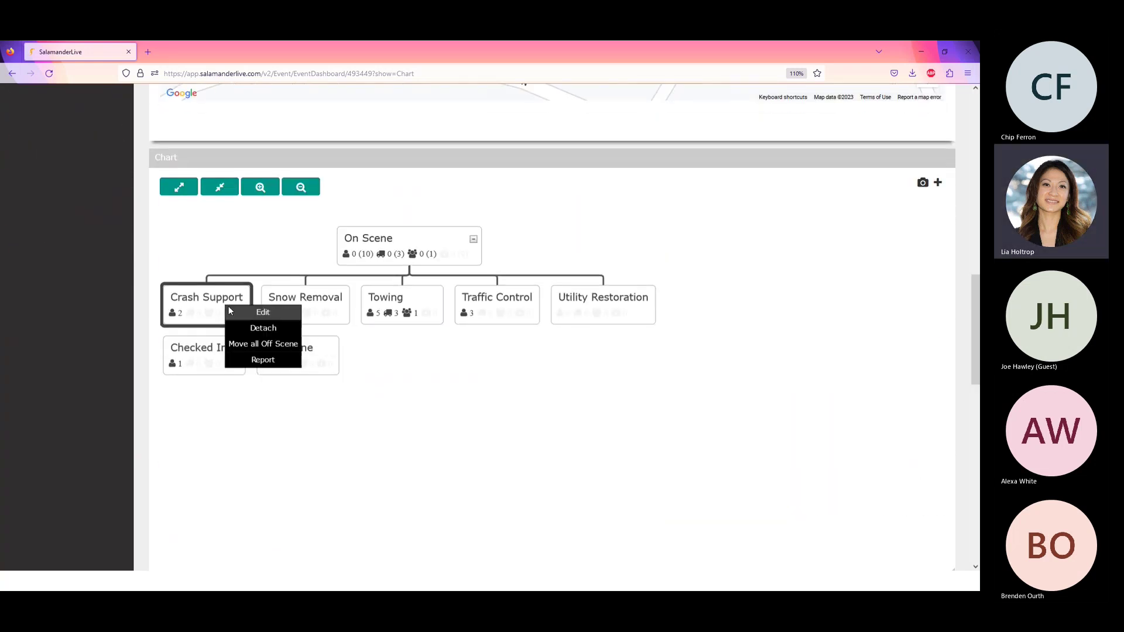
left_click(263, 345)
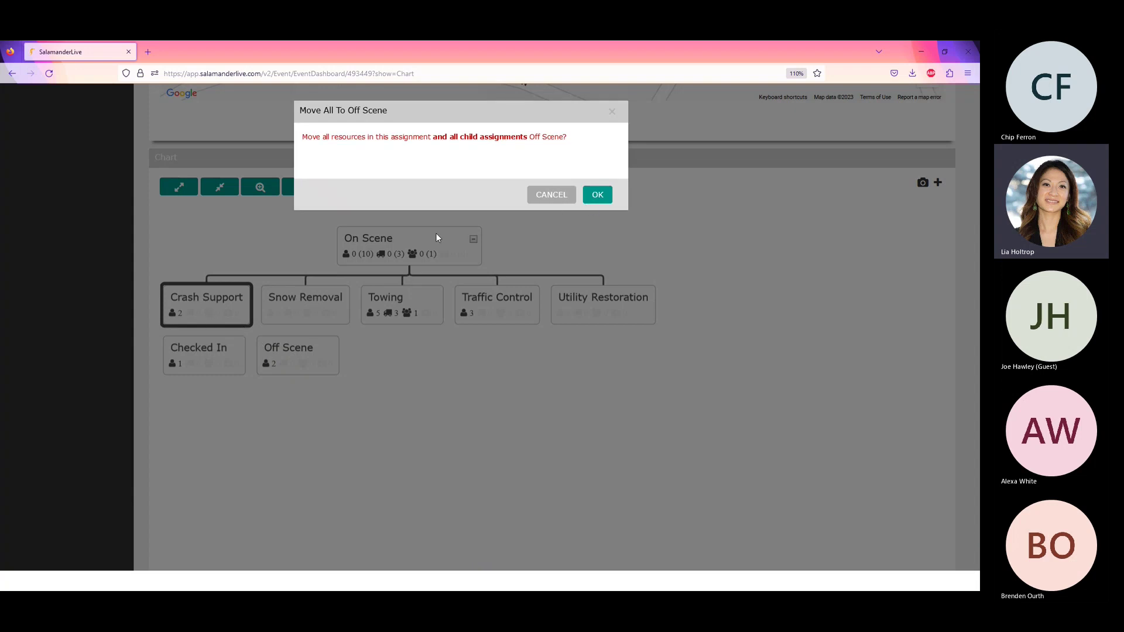
left_click(598, 195)
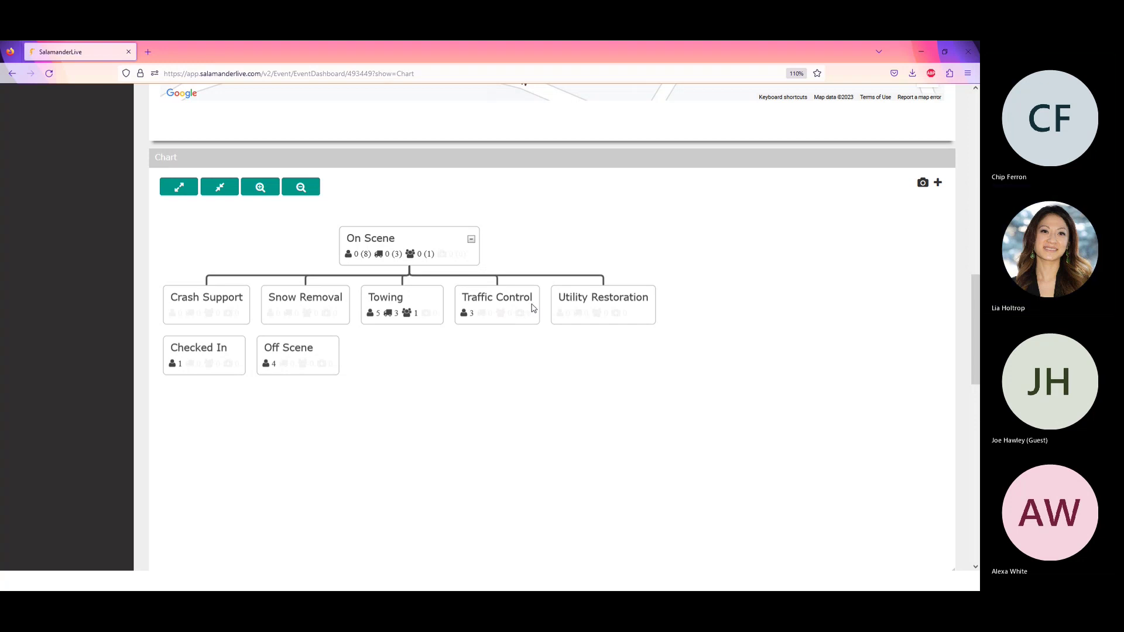
right_click(532, 308)
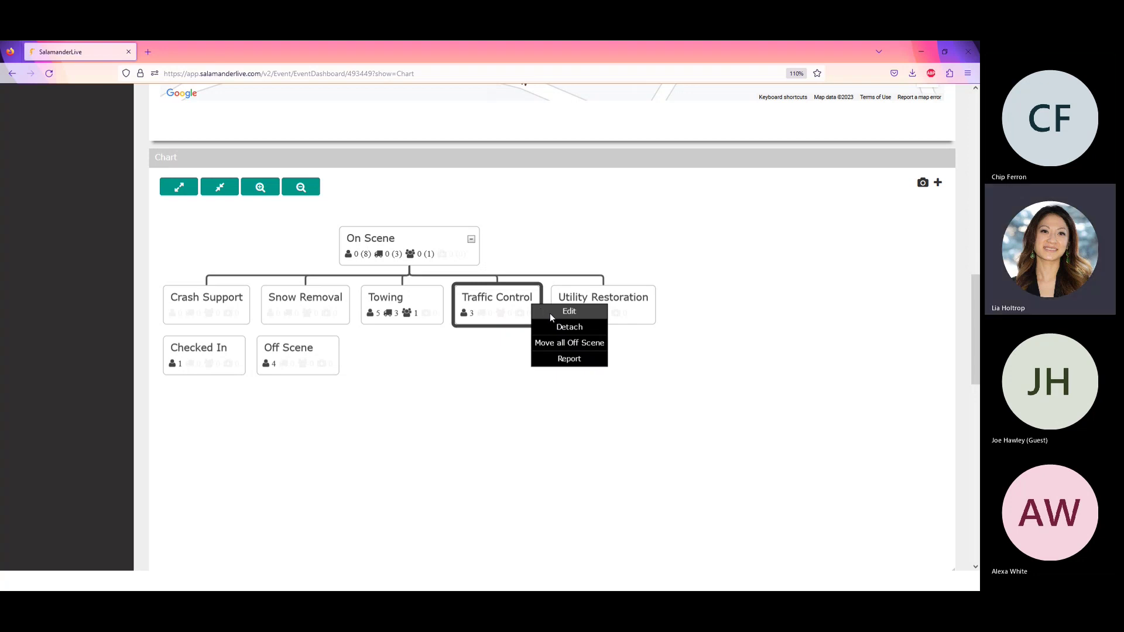
- Give the Traffic Control assignment latitude 44.79049300 and longitude -93.24244300, and save
left_click(551, 314)
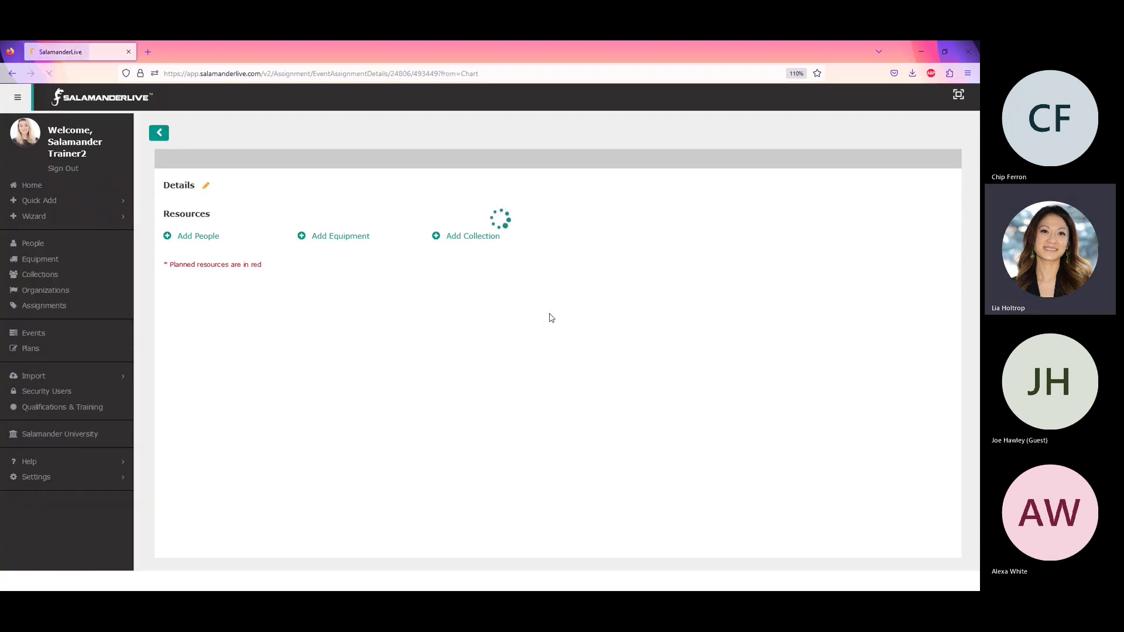
left_click(206, 191)
scroll(369, 333, "down", 3)
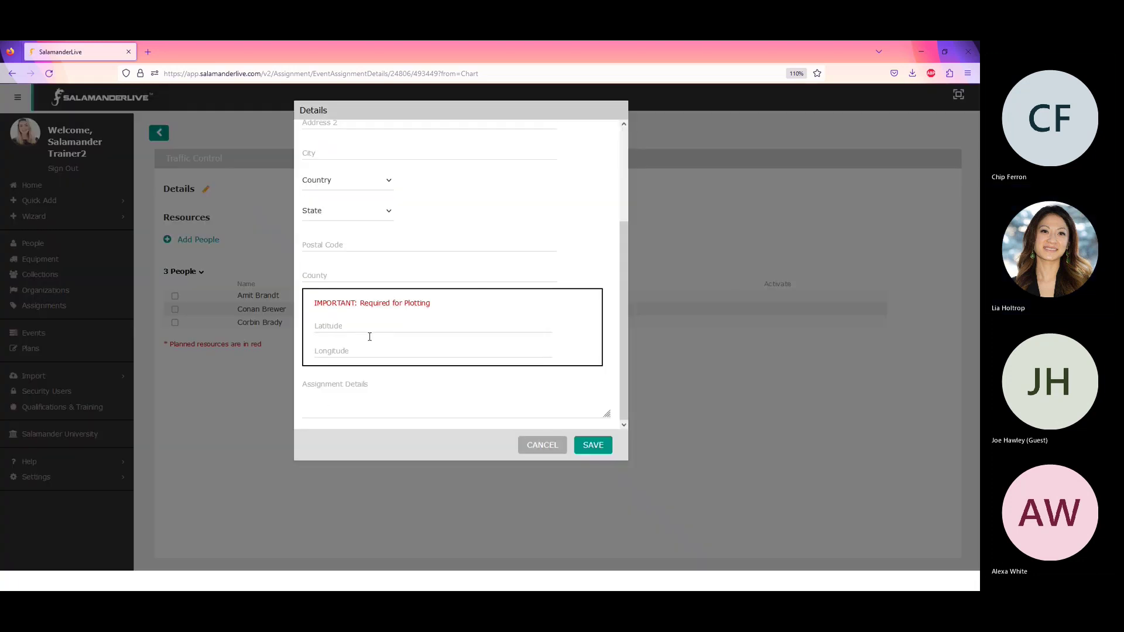
left_click(366, 329)
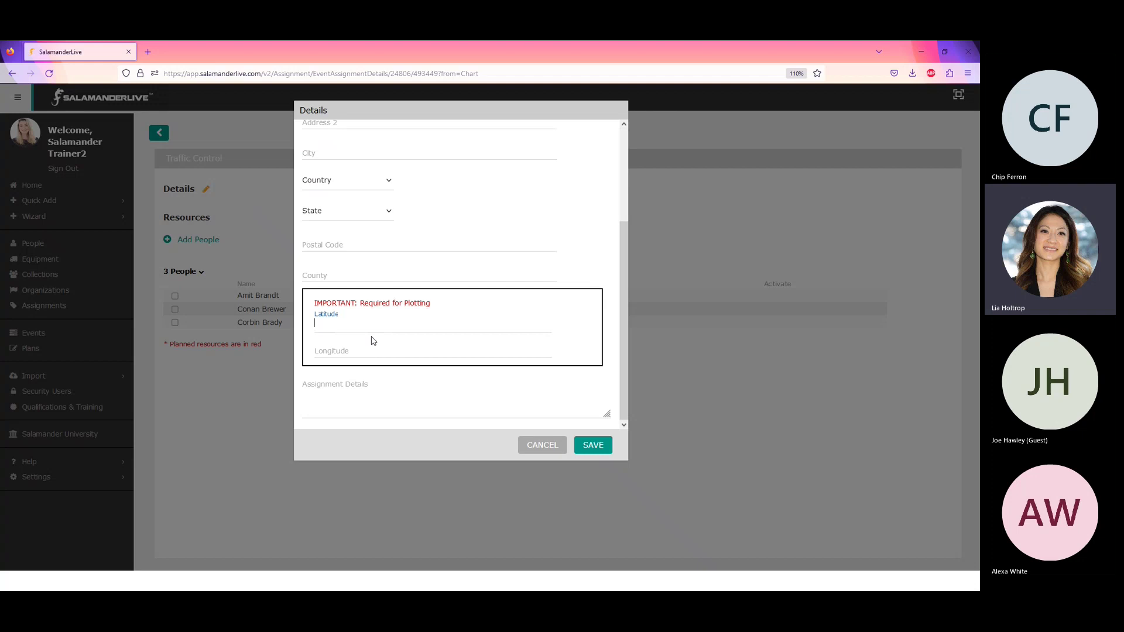
type("44.790")
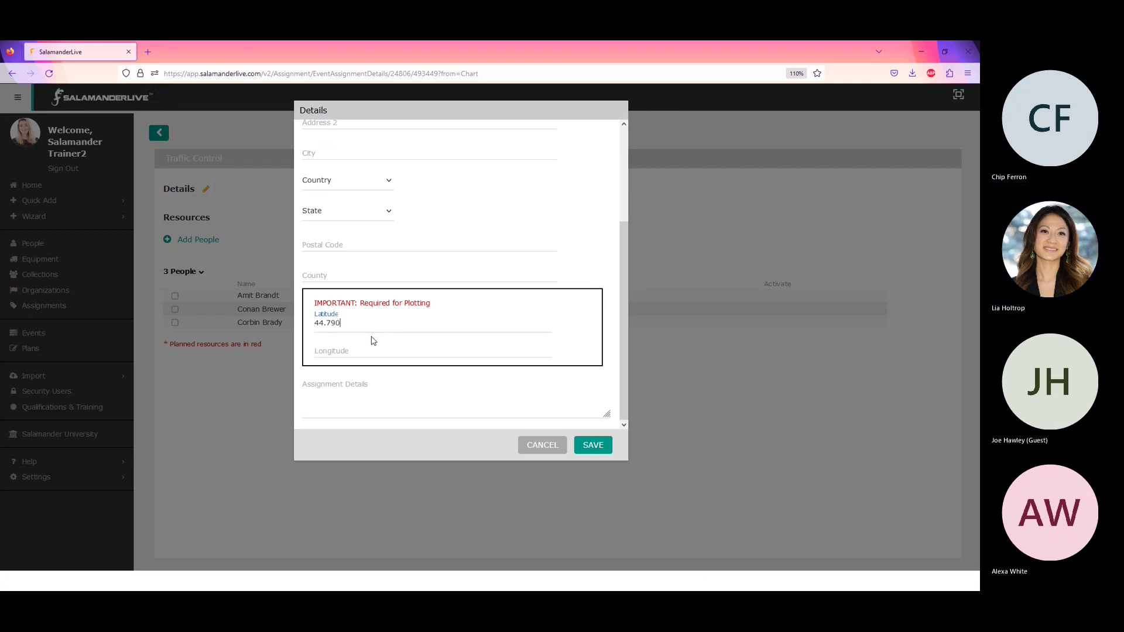
type("493")
key("Tab")
type("-93")
type("443")
left_click(593, 446)
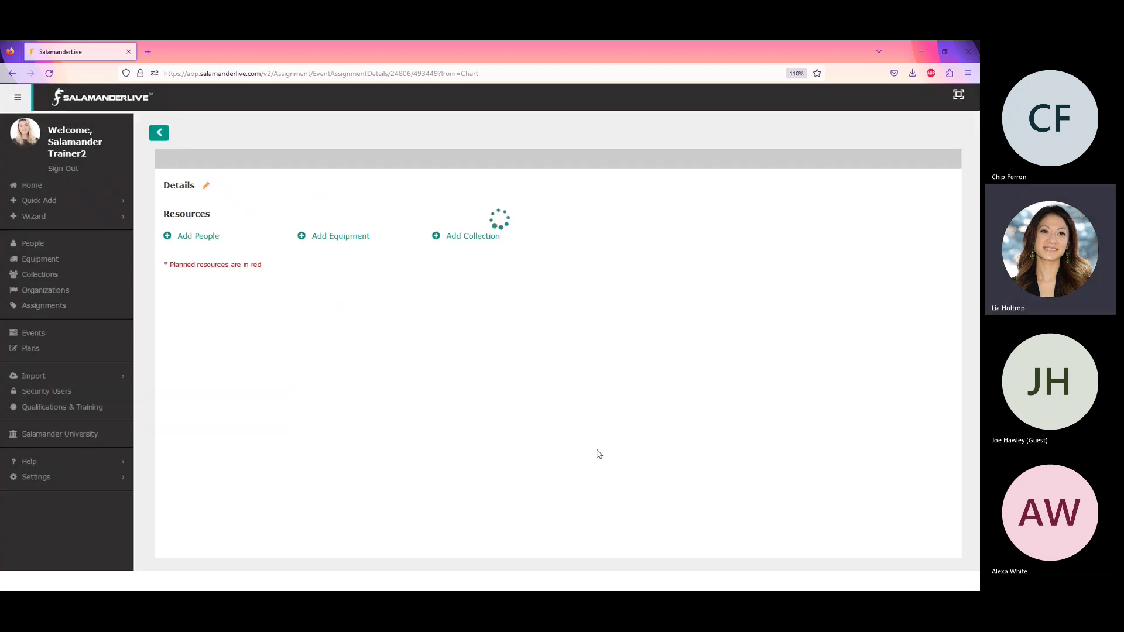
- Back on the event dashboard, check the Traffic Control marker's coordinates on the map
left_click(158, 135)
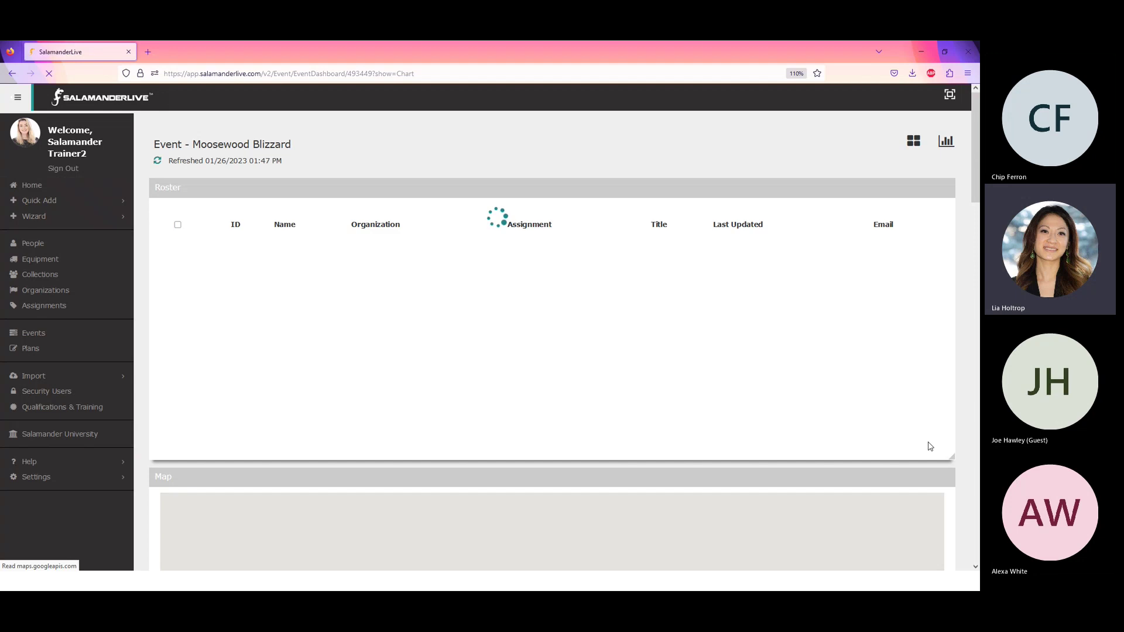
scroll(977, 189, "down", 8)
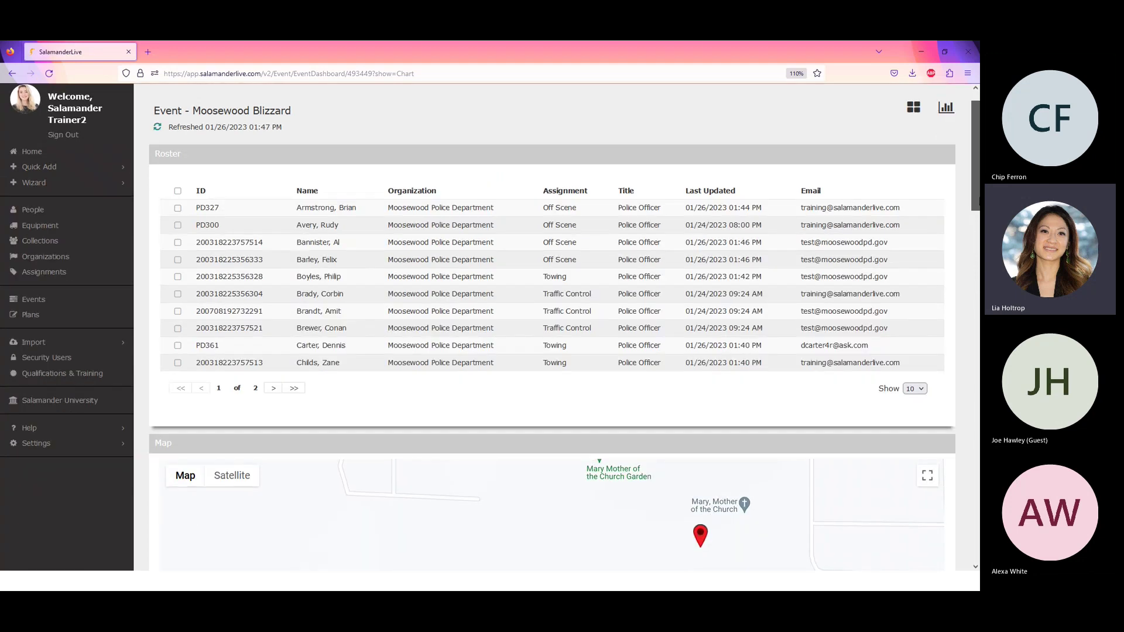
scroll(597, 294, "down", 3)
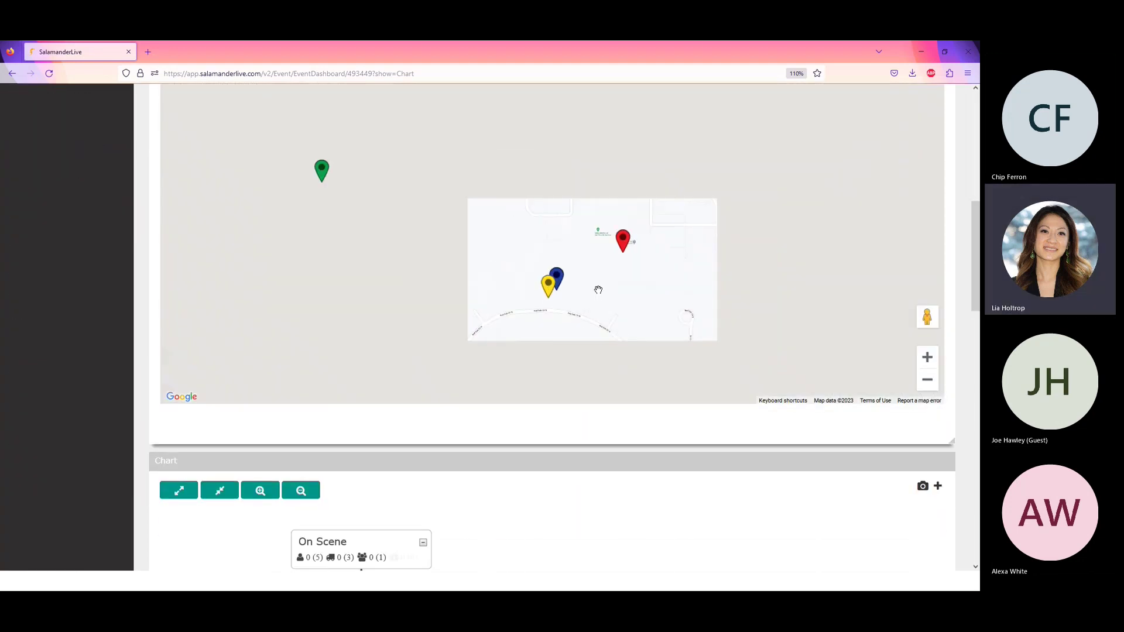
scroll(594, 279, "down", 2)
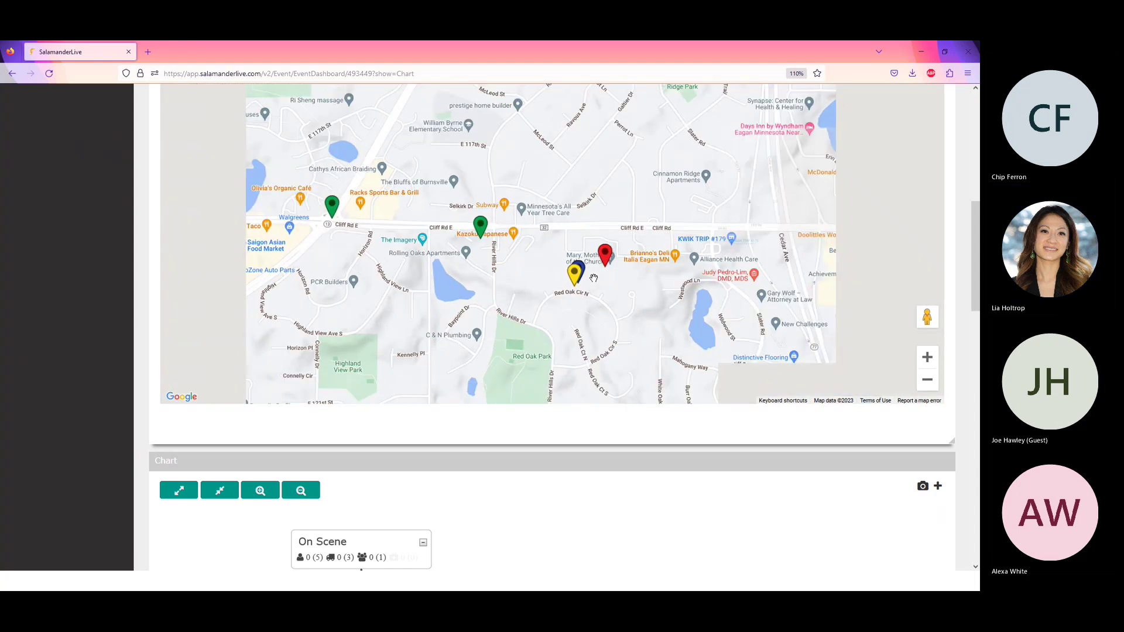
left_click(436, 230)
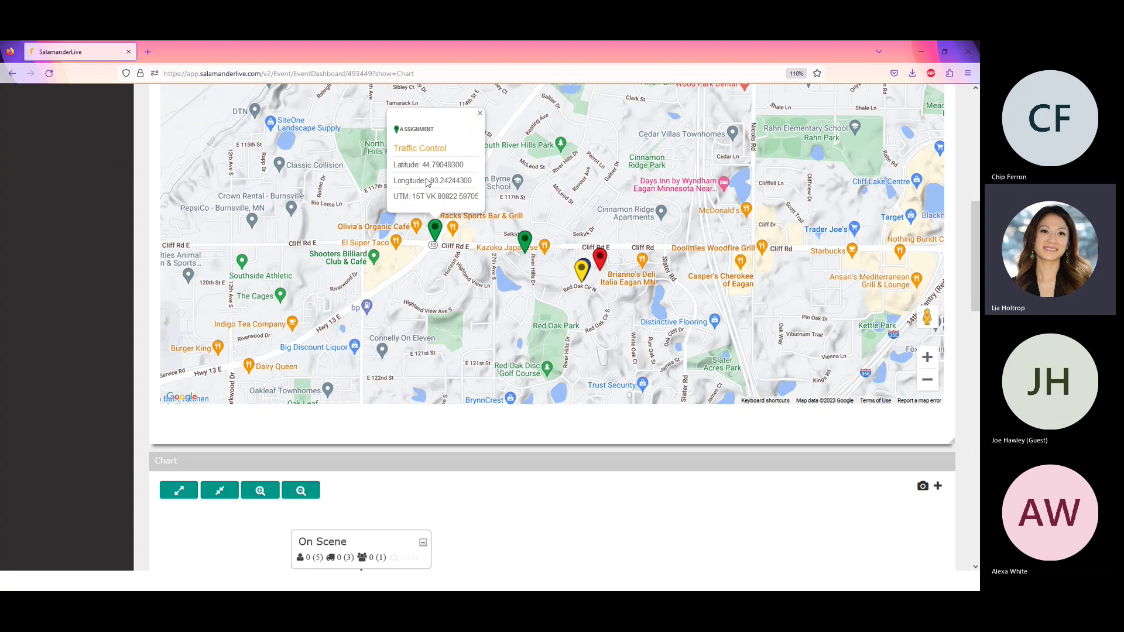
- Check the Towing marker's address and coordinates, then bring the team chart into view
left_click(525, 242)
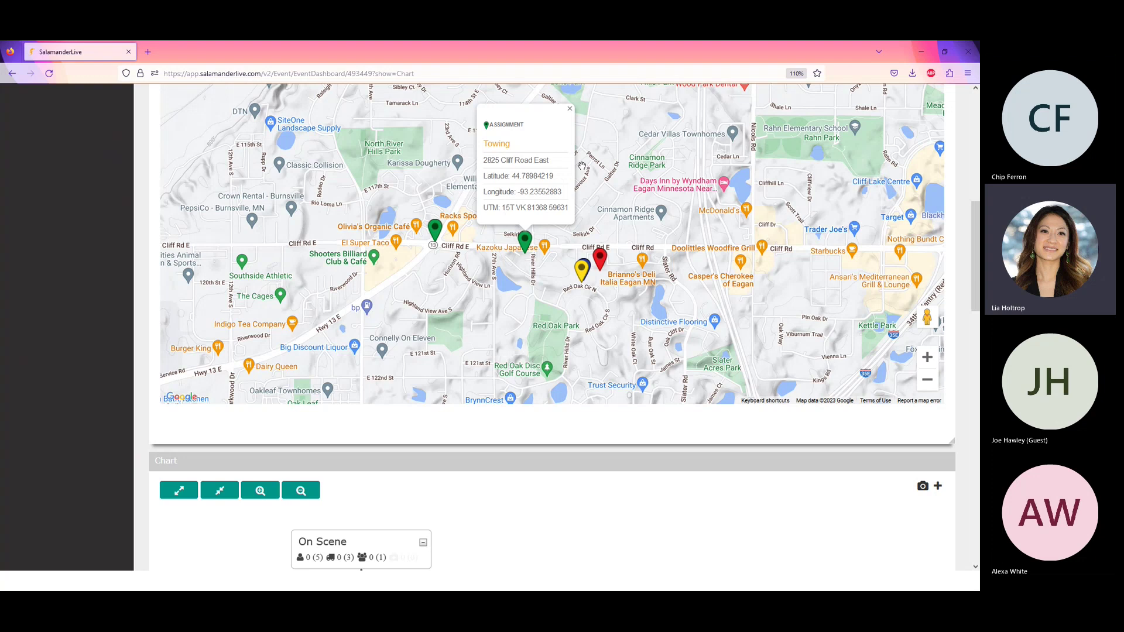
left_click(570, 111)
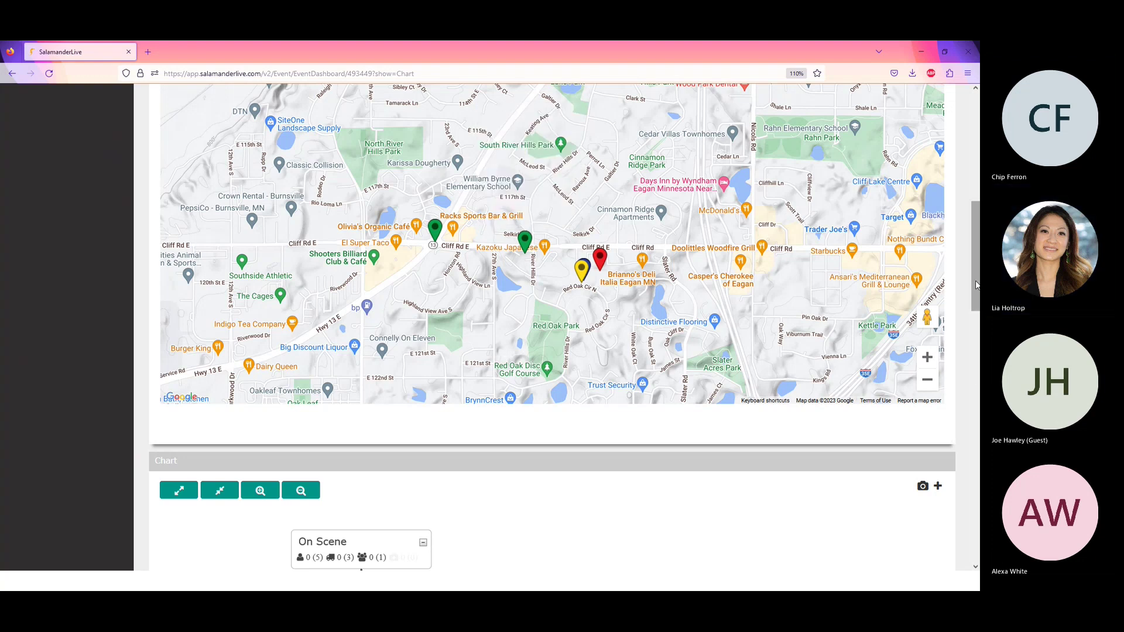
scroll(552, 328, "down", 5)
left_click_drag(979, 359, 979, 365)
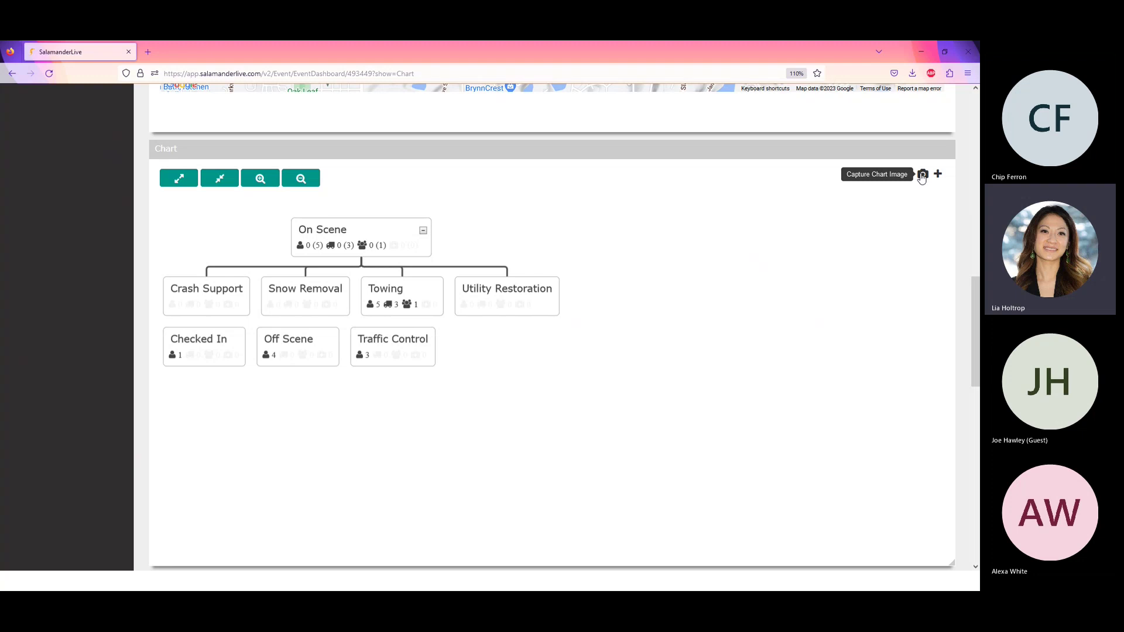
- Capture the team chart as Moosewood Blizzard.png and open the downloaded image
left_click(922, 176)
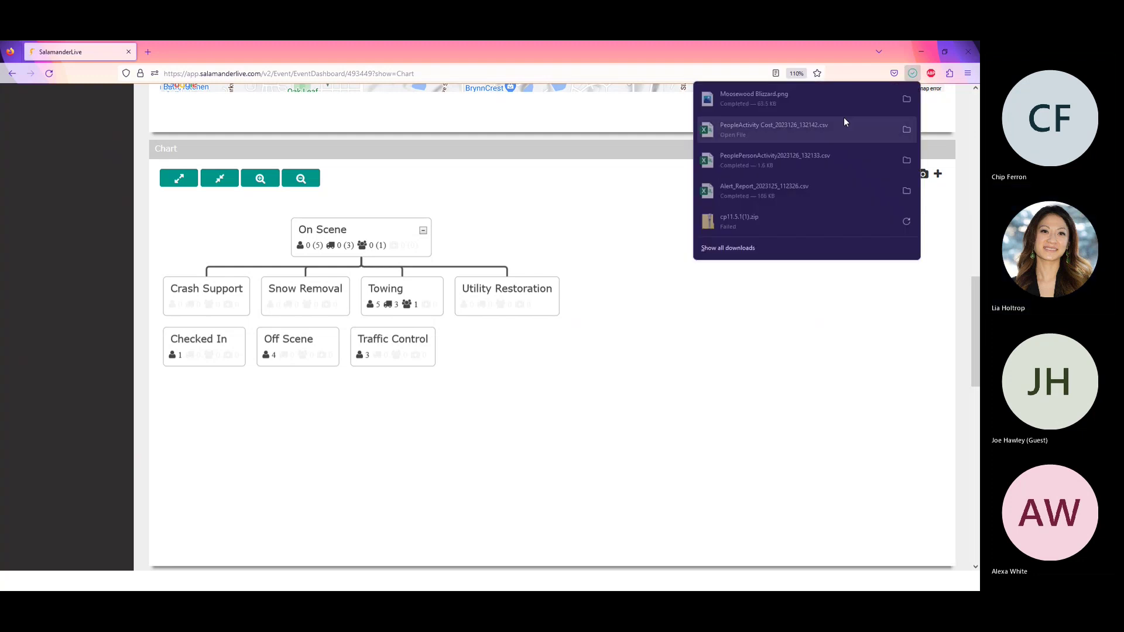
left_click(756, 96)
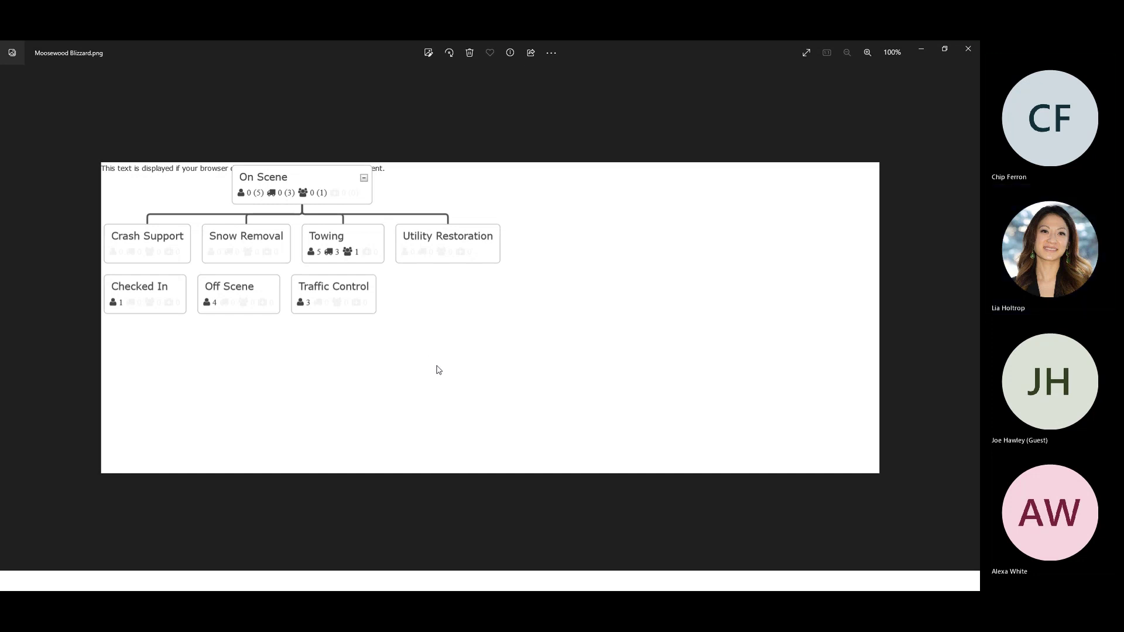
- Close the Moosewood Blizzard.png image in Photos after reviewing it
left_click(968, 51)
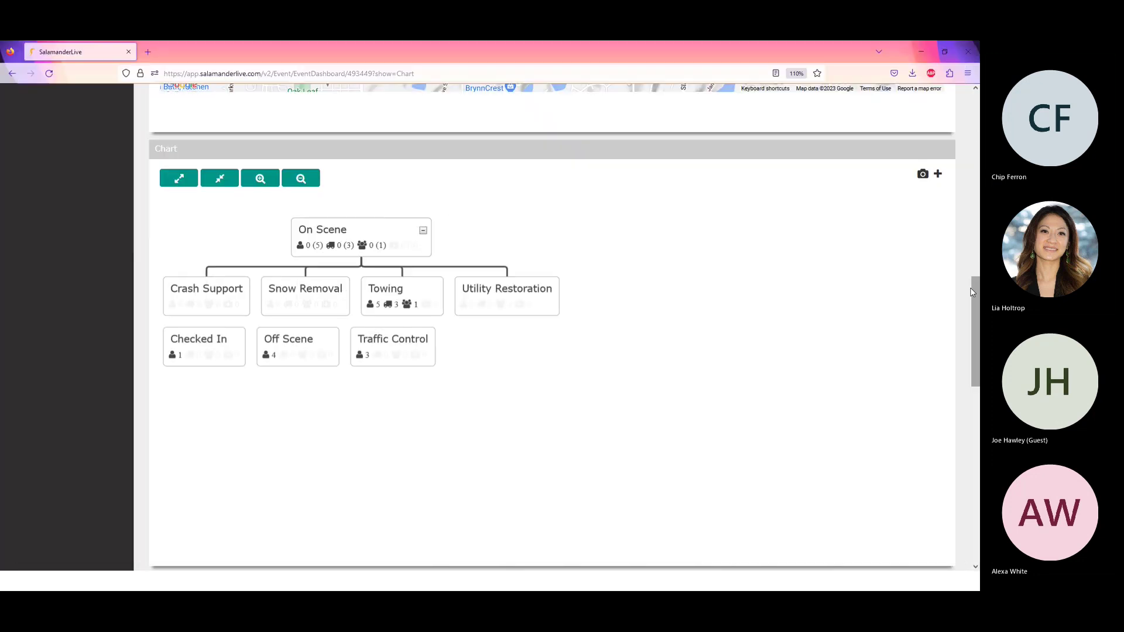
- In the Events list, tick the Moosewood Blizzard event row
left_click_drag(972, 291, 976, 117)
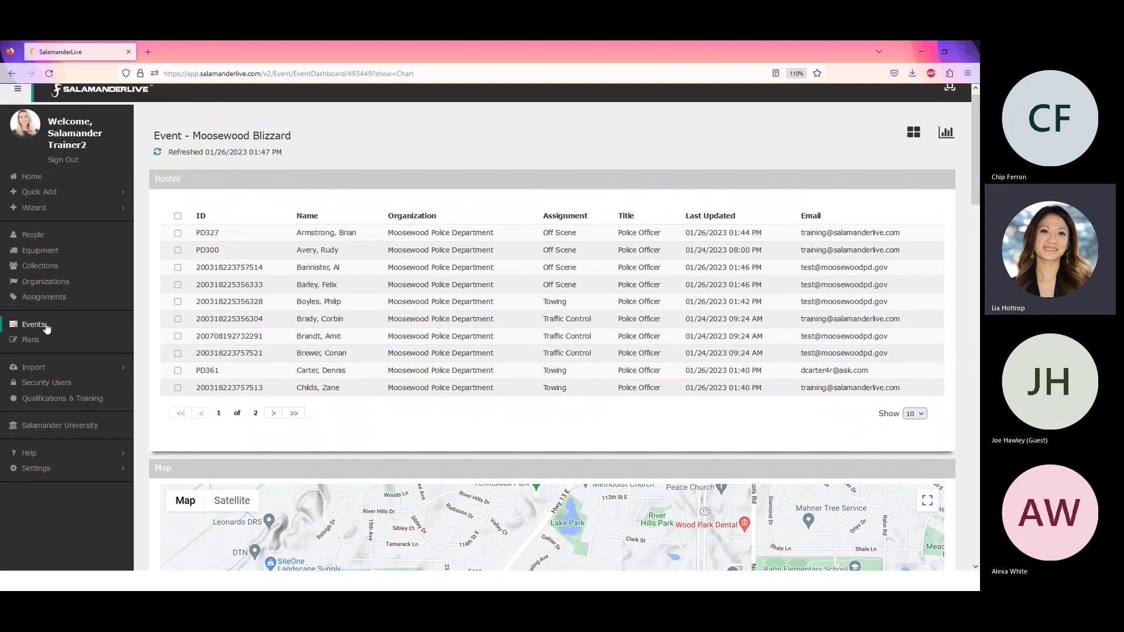
left_click(46, 326)
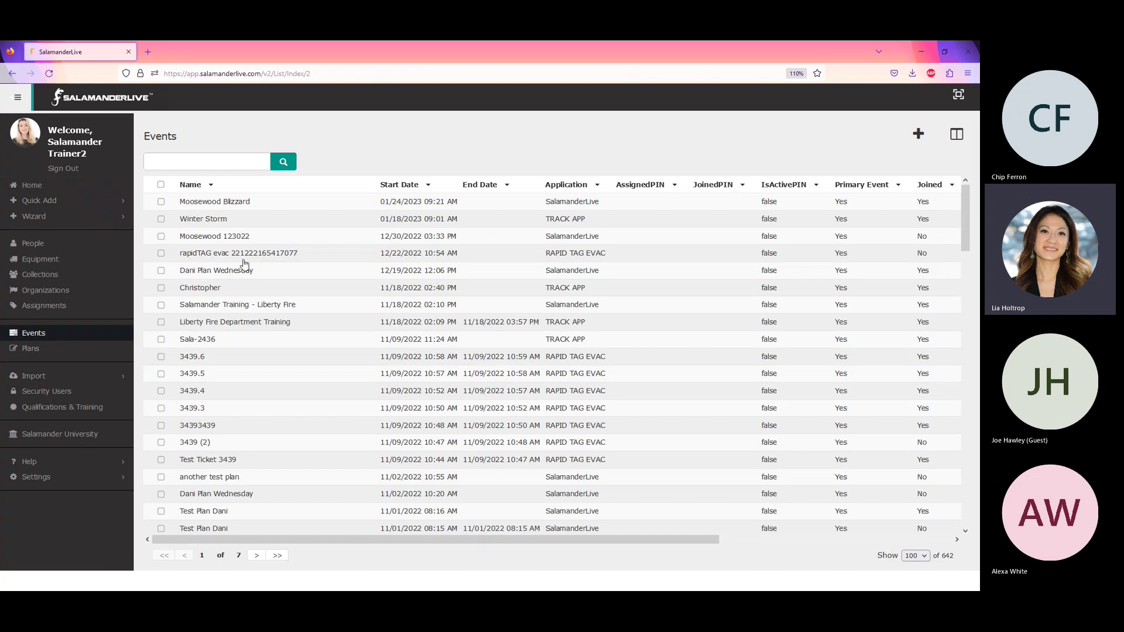
left_click(161, 202)
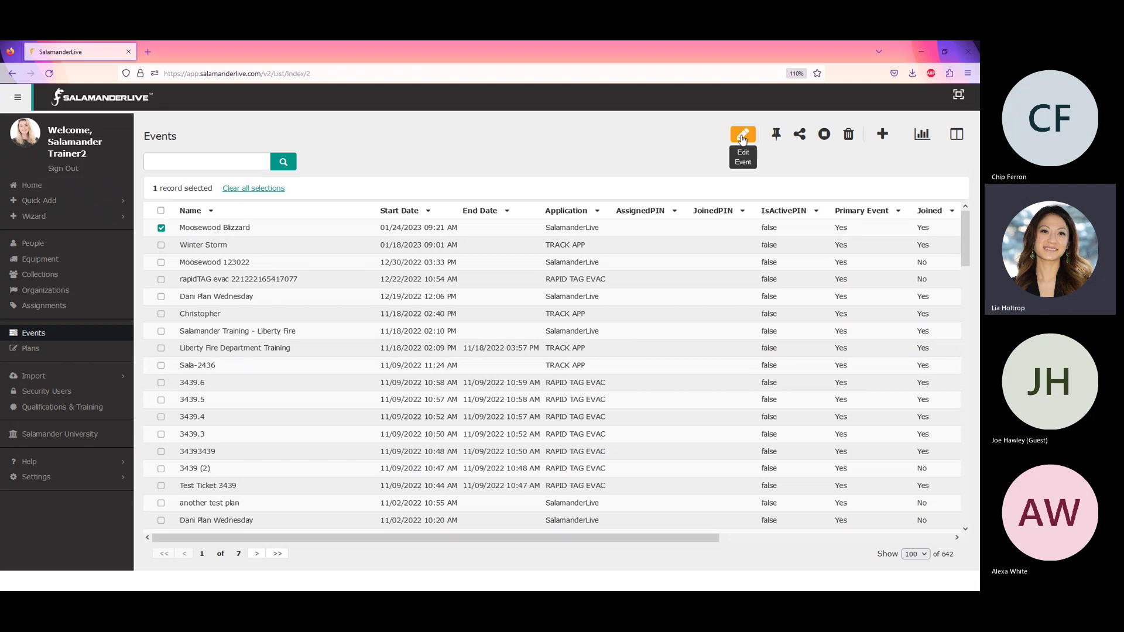
- Review the Moosewood Blizzard address and coordinates without changes, then open its dashboard
left_click(743, 136)
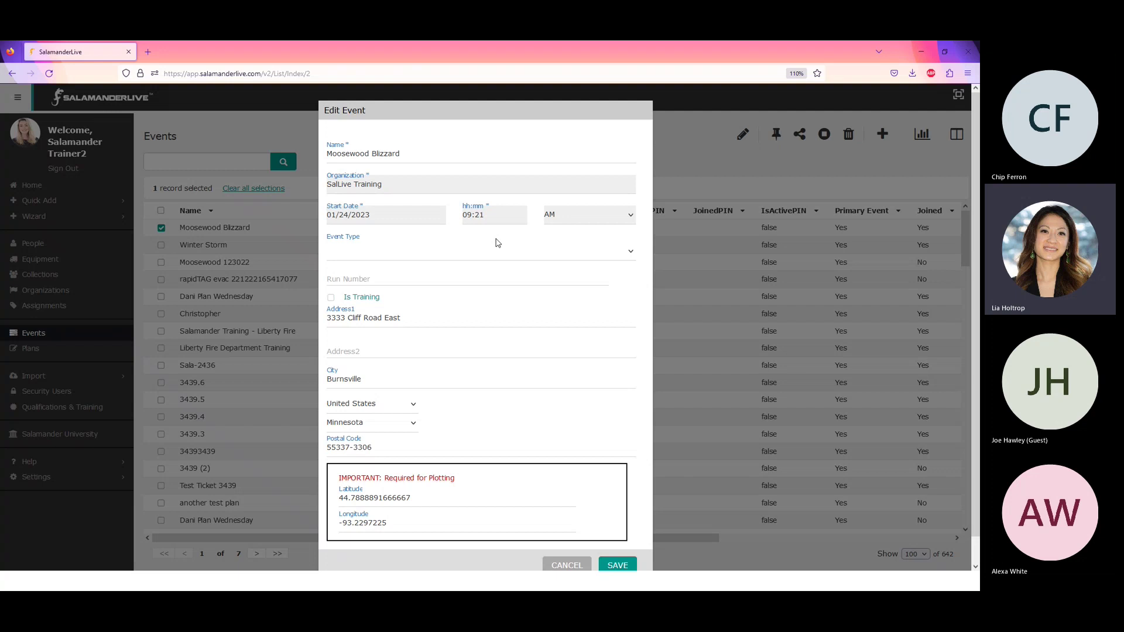
scroll(467, 303, "down", 1)
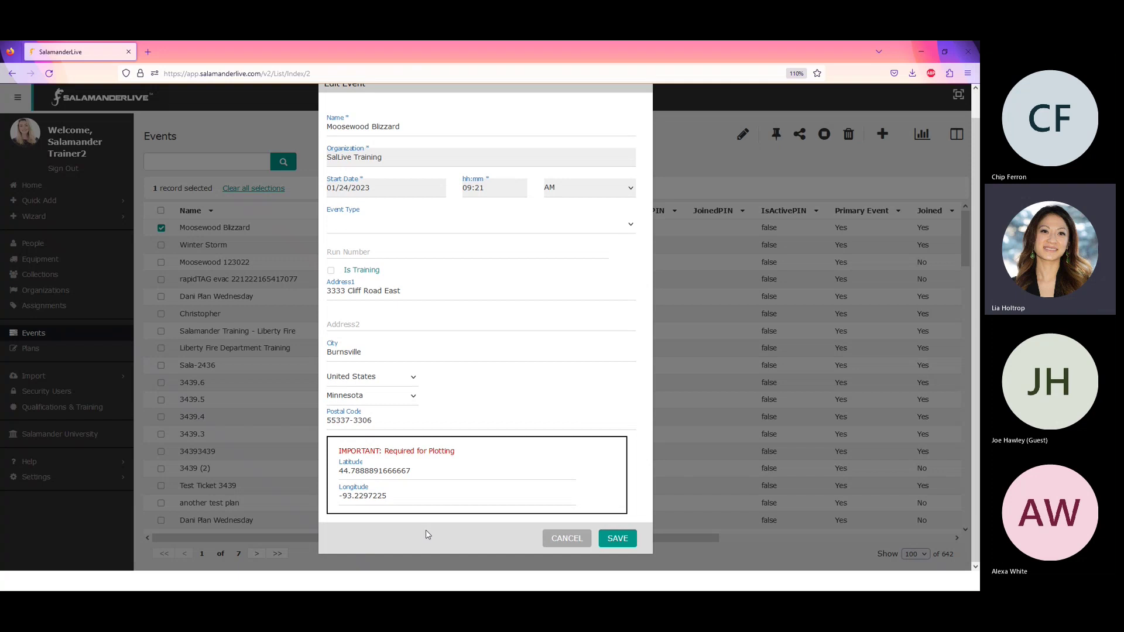
left_click(565, 546)
left_click(245, 235)
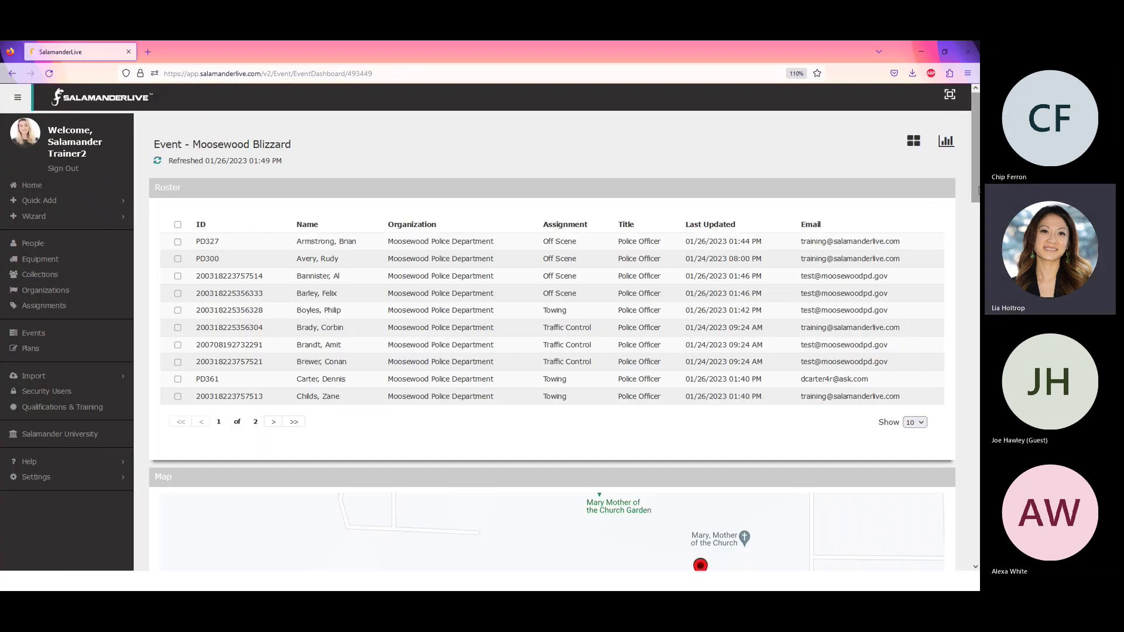
- Zoom and pan the event map around the Cliff Rd E markers, then return to the slides
left_click_drag(977, 186, 977, 269)
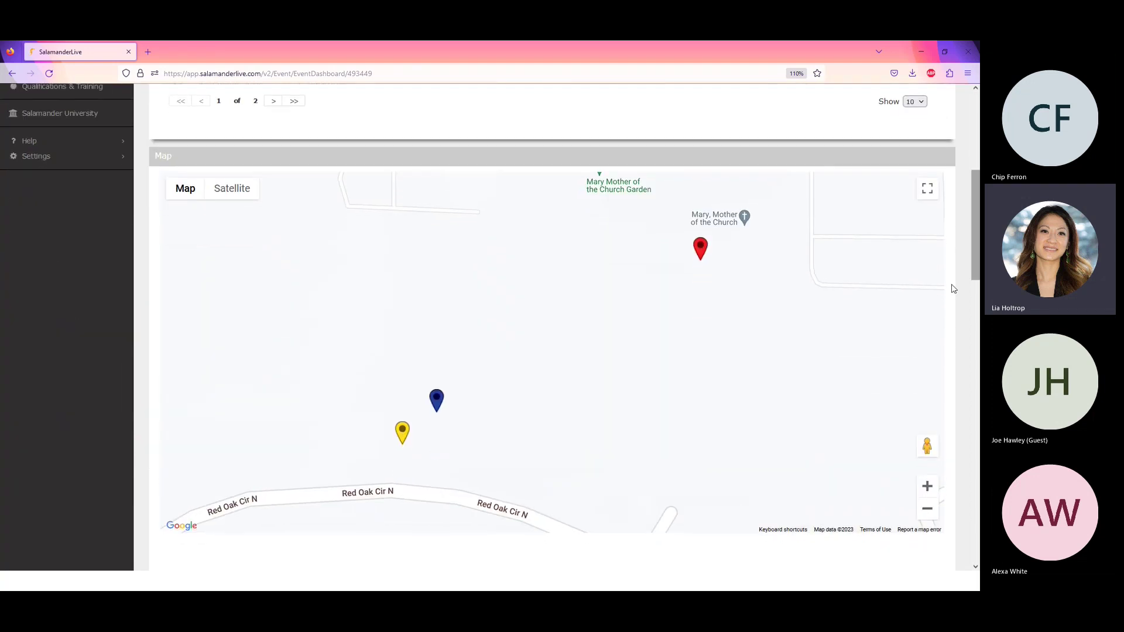
scroll(612, 377, "down", 1)
scroll(612, 377, "down", 3)
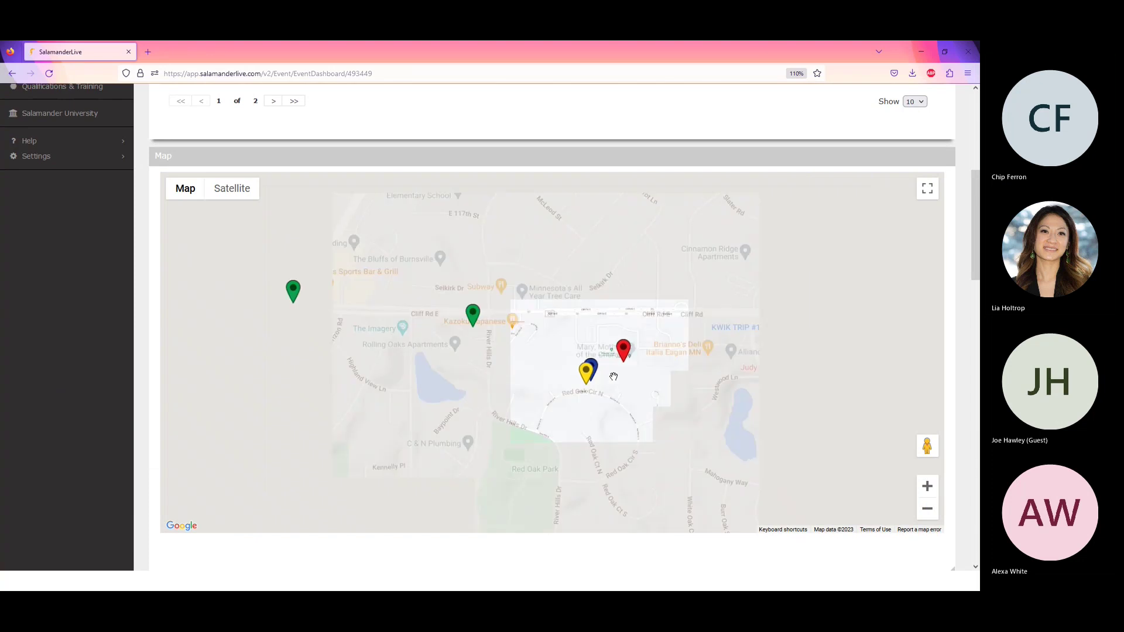
scroll(616, 378, "down", 1)
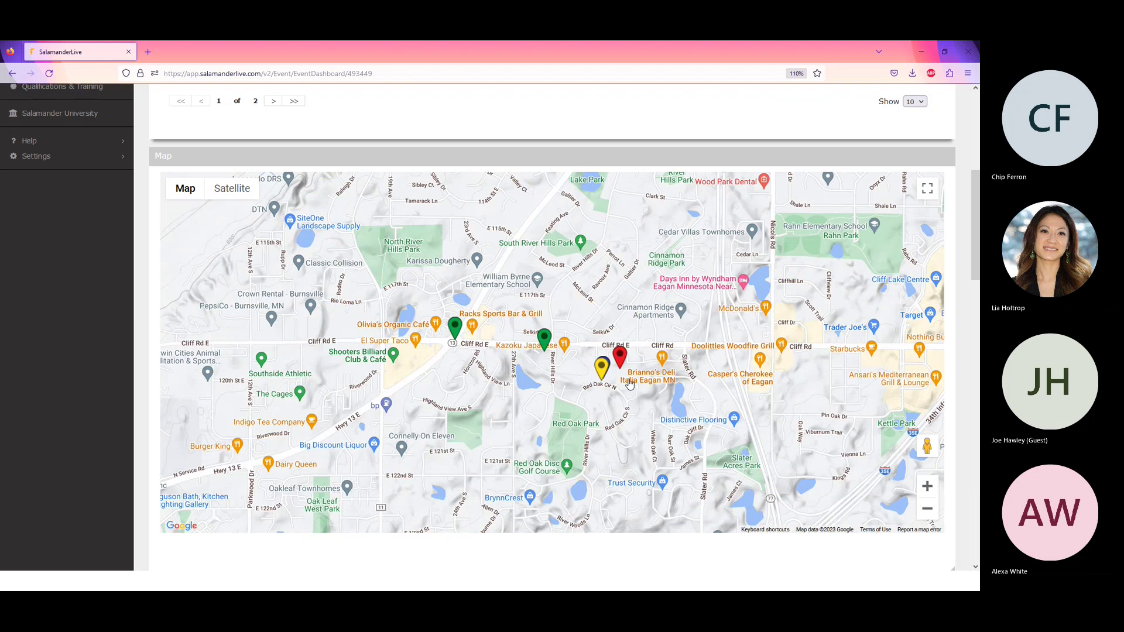
scroll(655, 363, "up", 1)
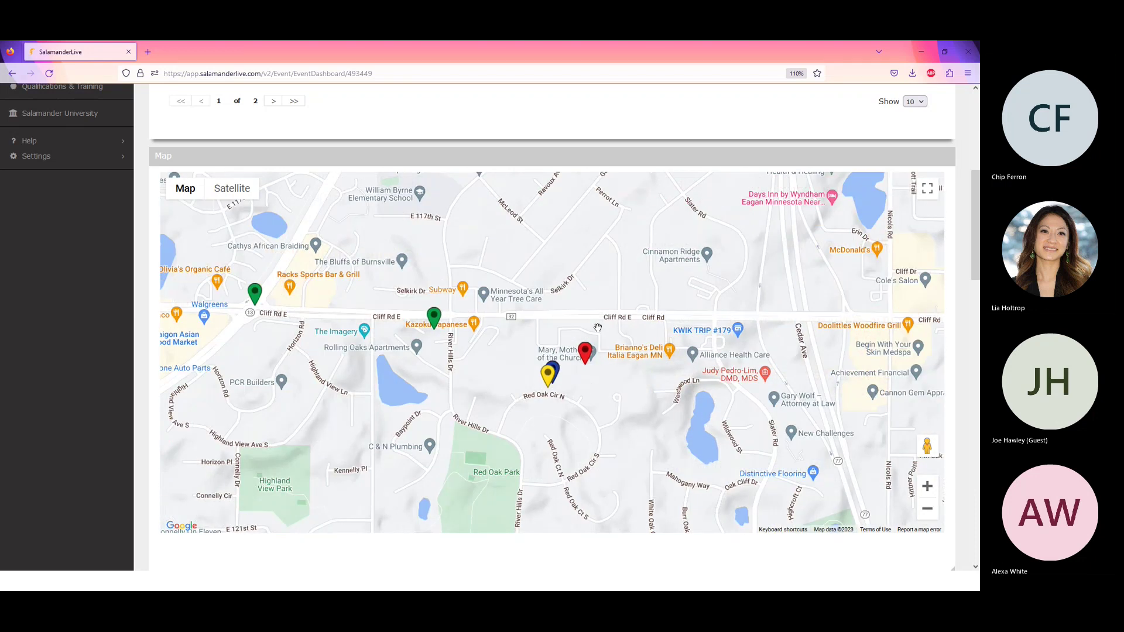
left_click_drag(562, 318, 619, 323)
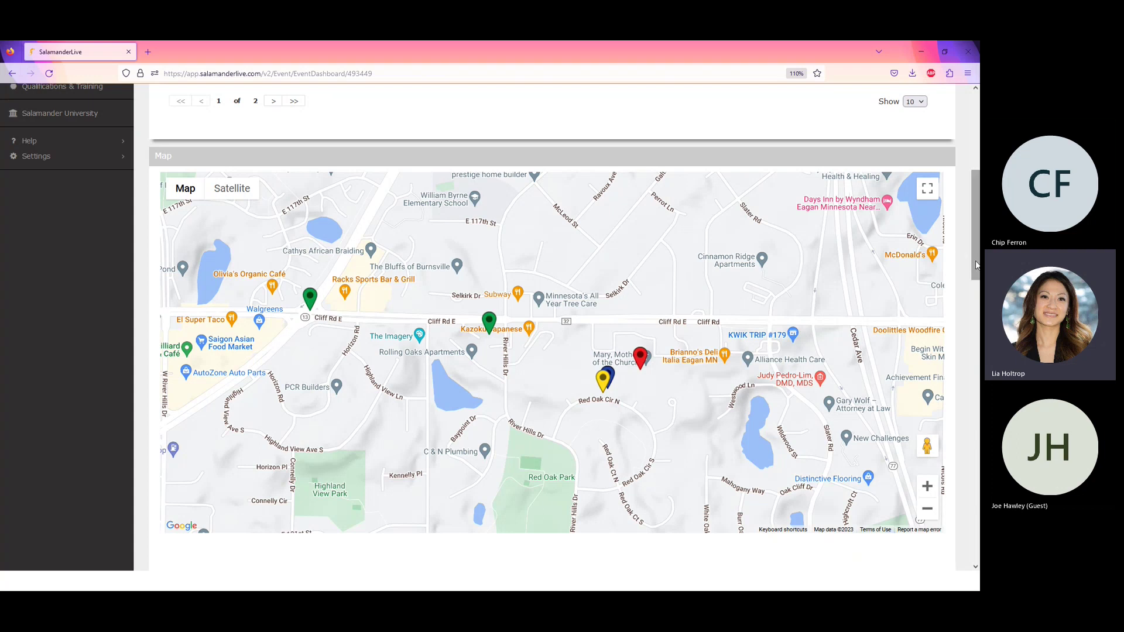
scroll(976, 264, "up", 3)
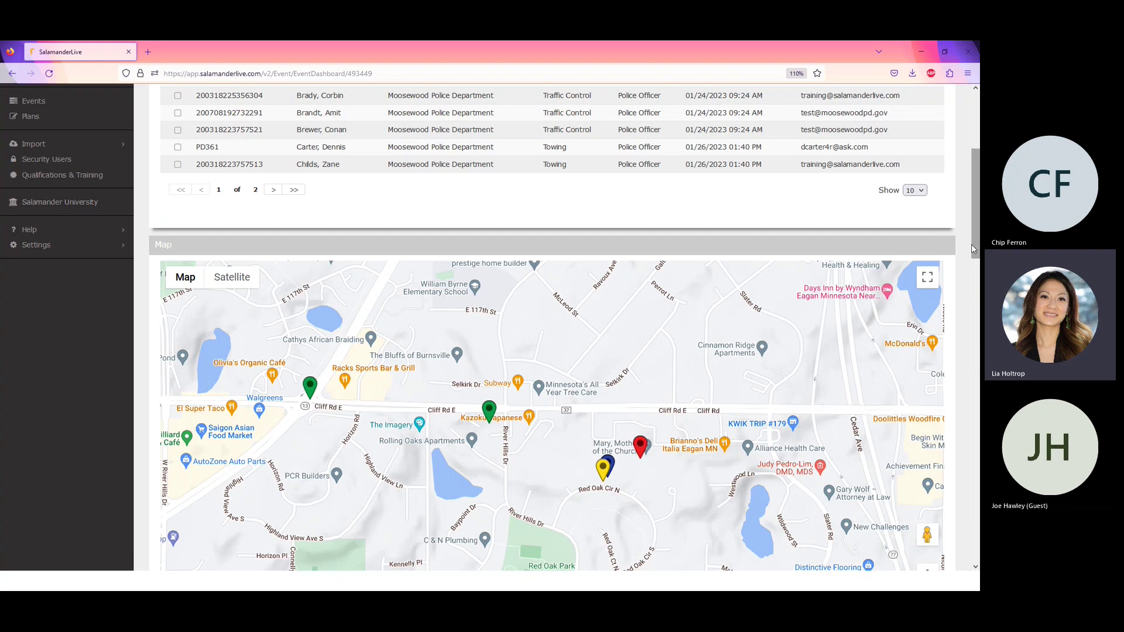
scroll(976, 249, "down", 1)
scroll(976, 258, "down", 2)
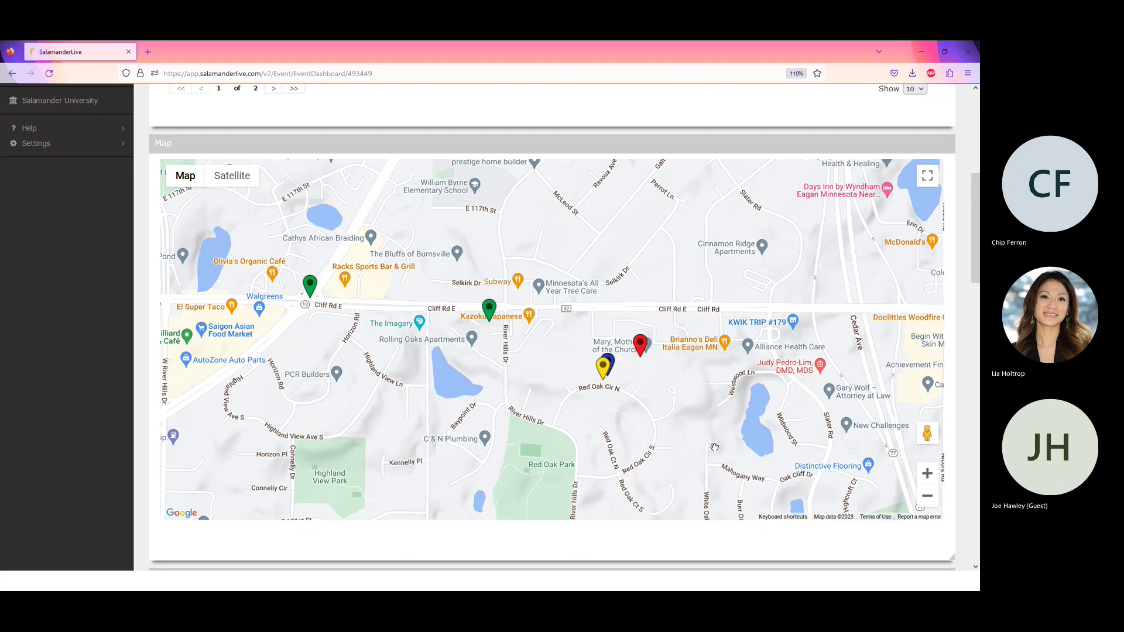
scroll(978, 253, "up", 2)
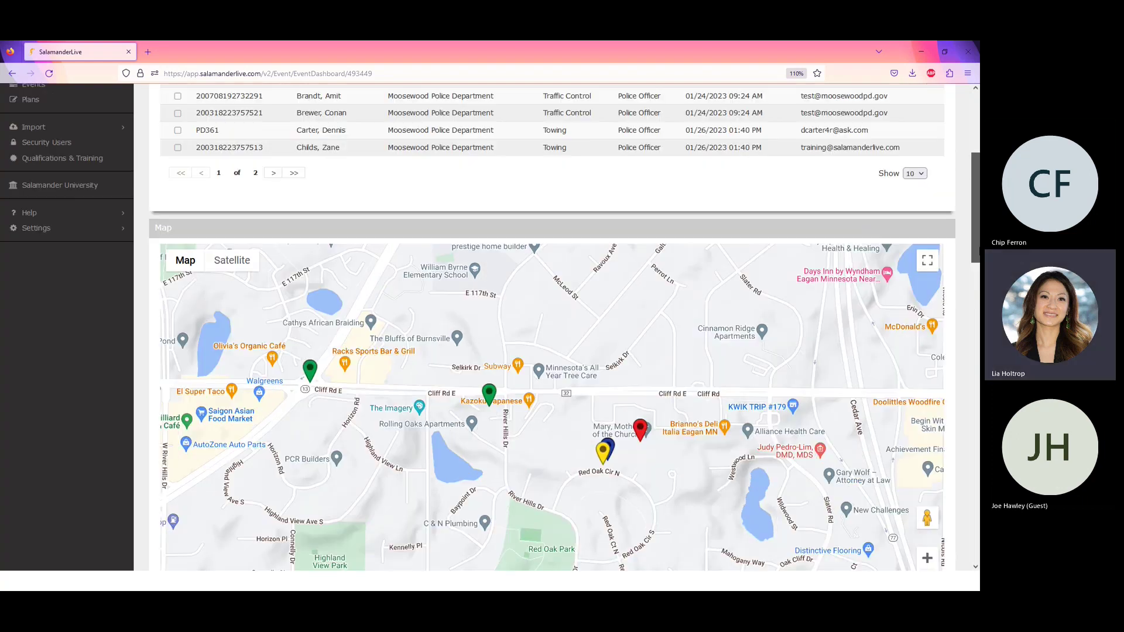
scroll(689, 175, "up", 5)
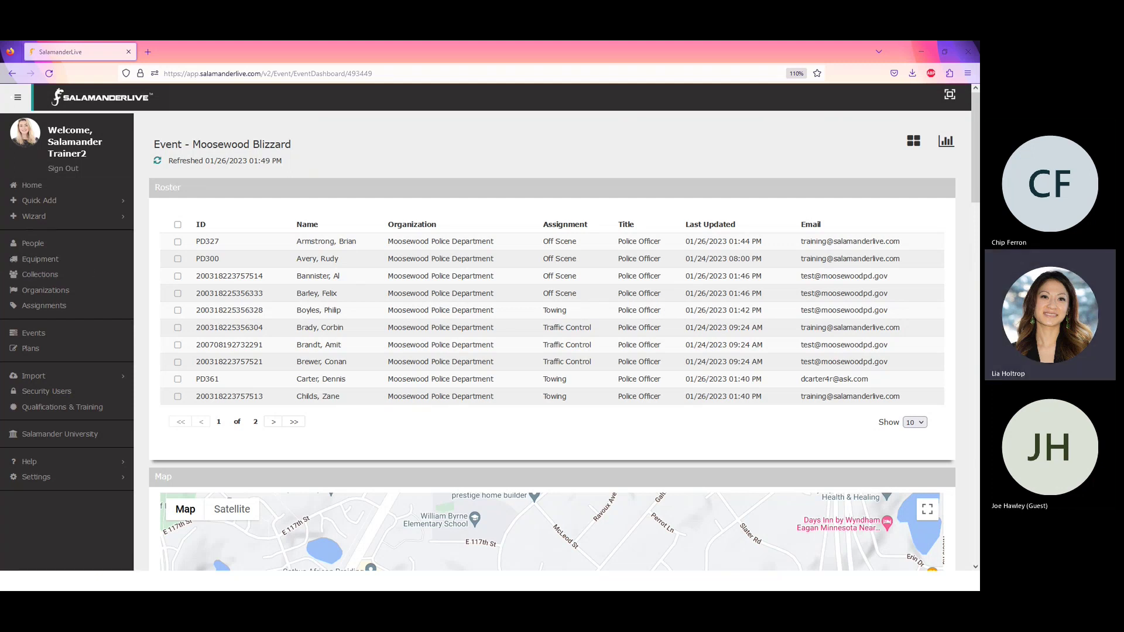
key("alt+Tab")
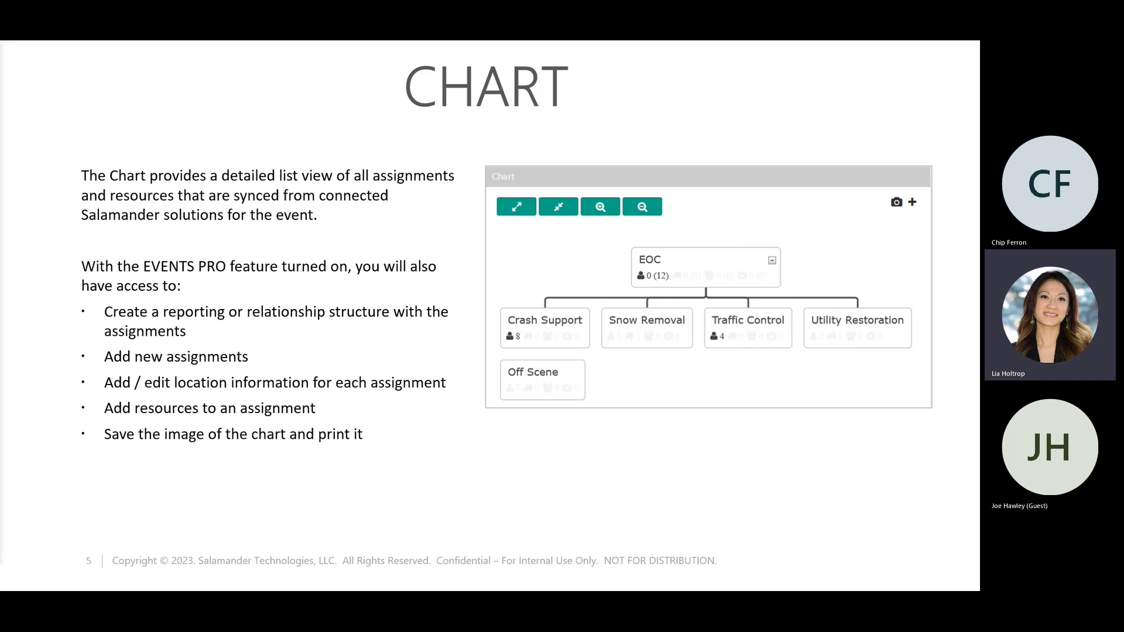
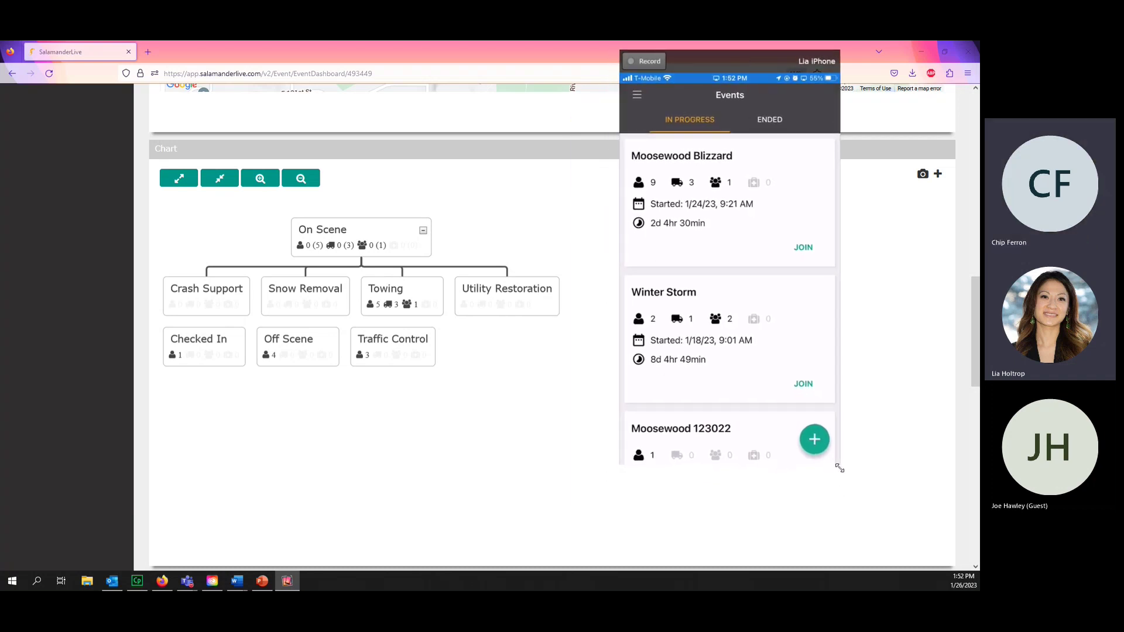
- Enlarge the mirrored iPhone screen to show the Moosewood Blizzard event's groups in the mobile app
left_click_drag(841, 469, 886, 586)
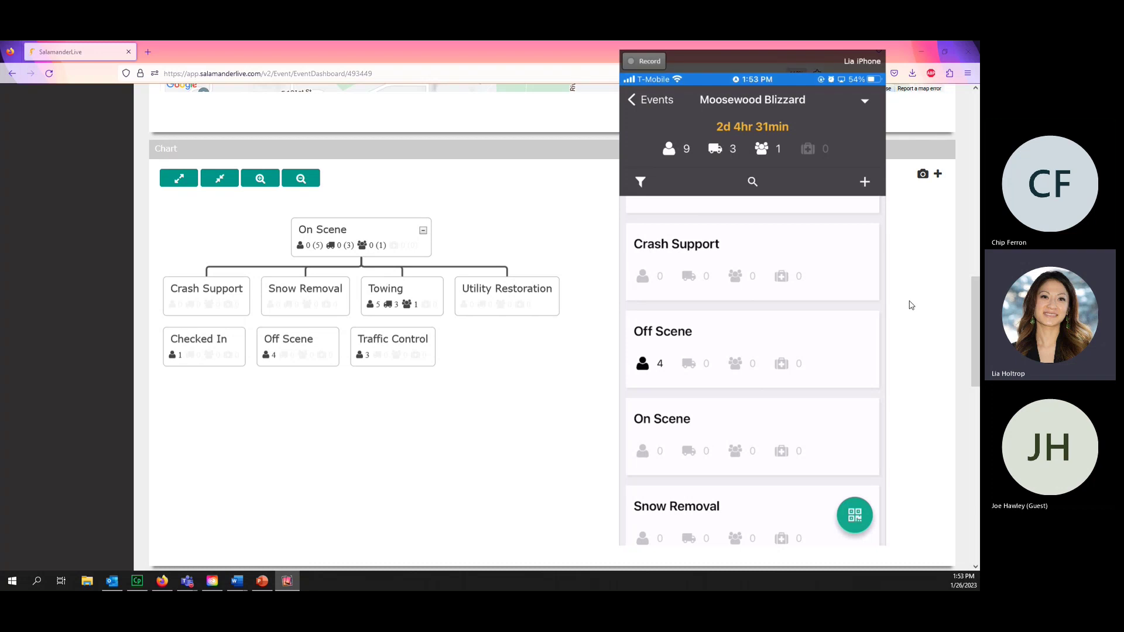
- View the TRACK APP marker's info window on the event map, then scroll back to the Roster
left_click_drag(976, 299, 979, 210)
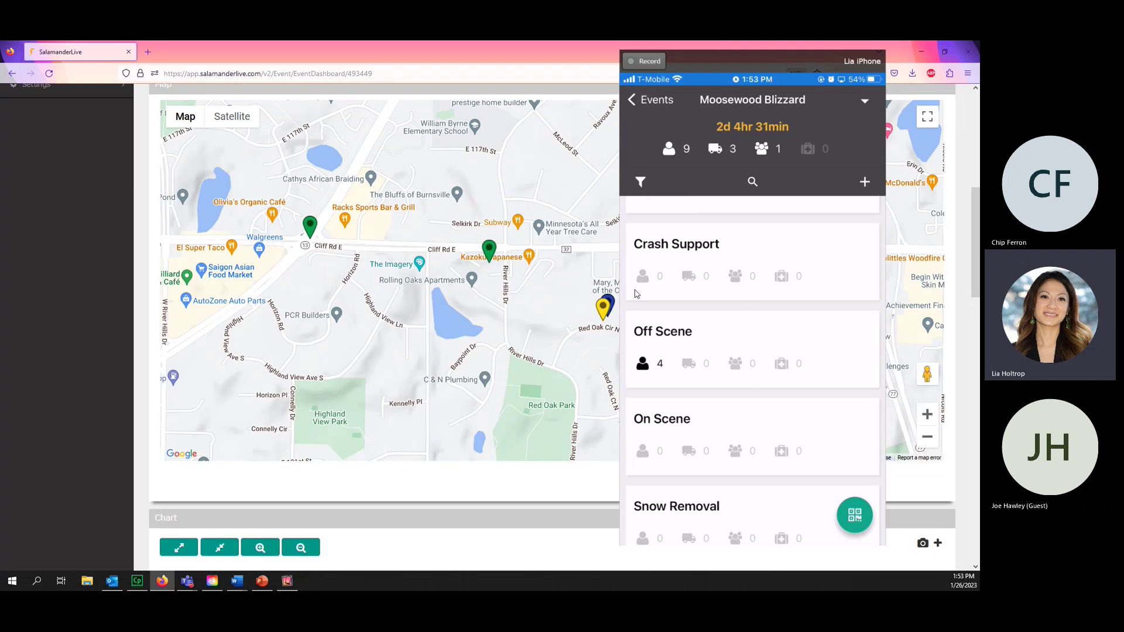
left_click(608, 304)
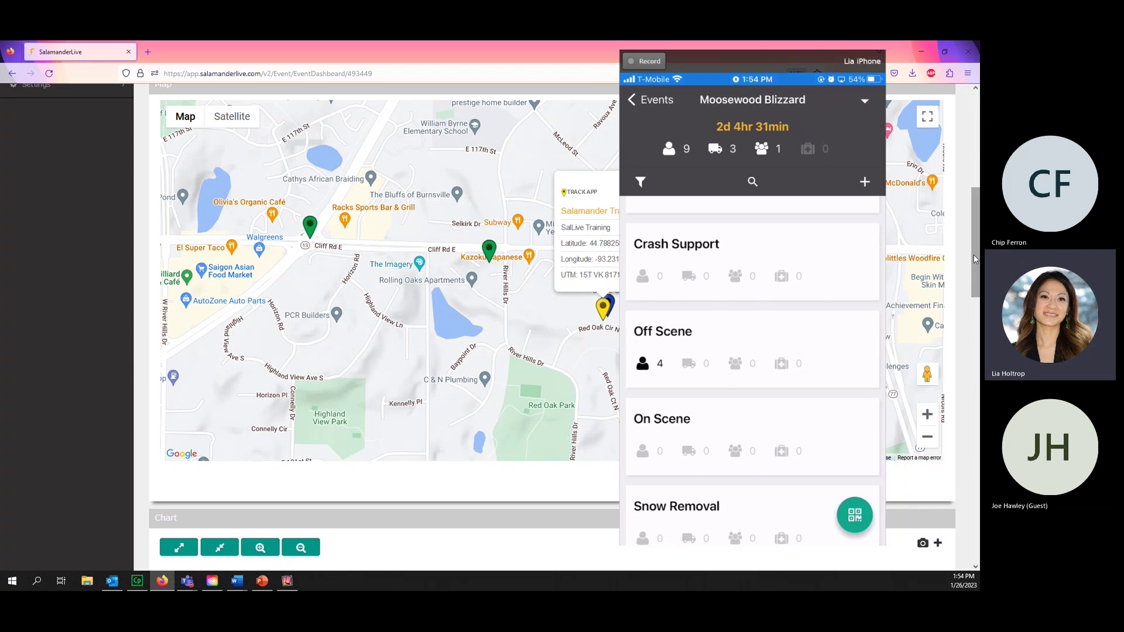
scroll(975, 259, "up", 6)
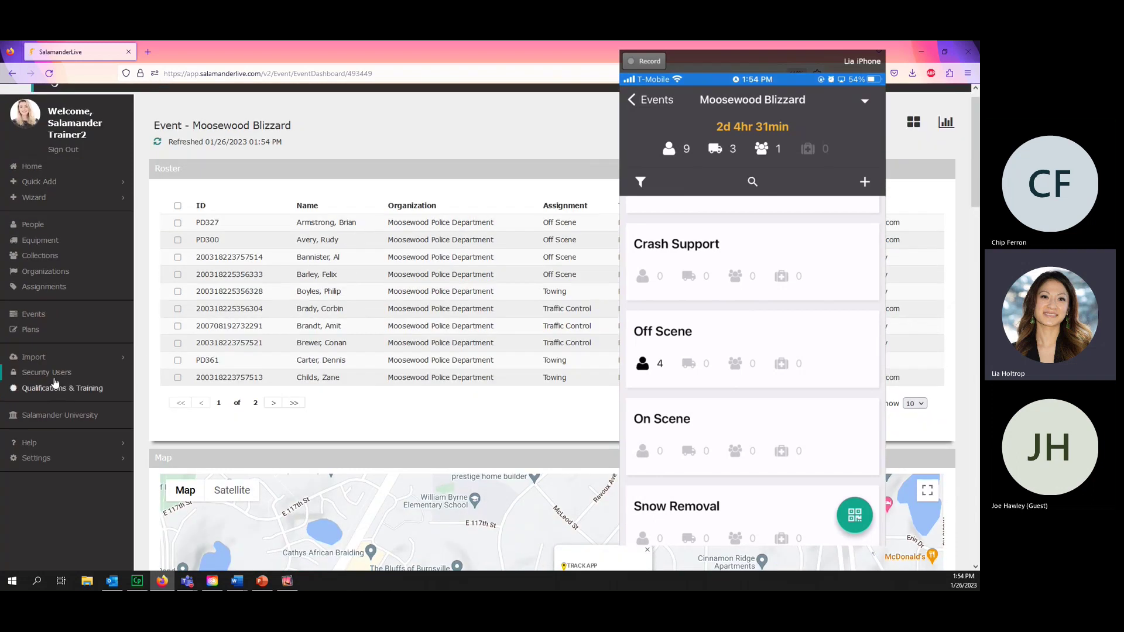
- Enable the TRACK APP and TAG APP products for a training user under Security Users
left_click(52, 373)
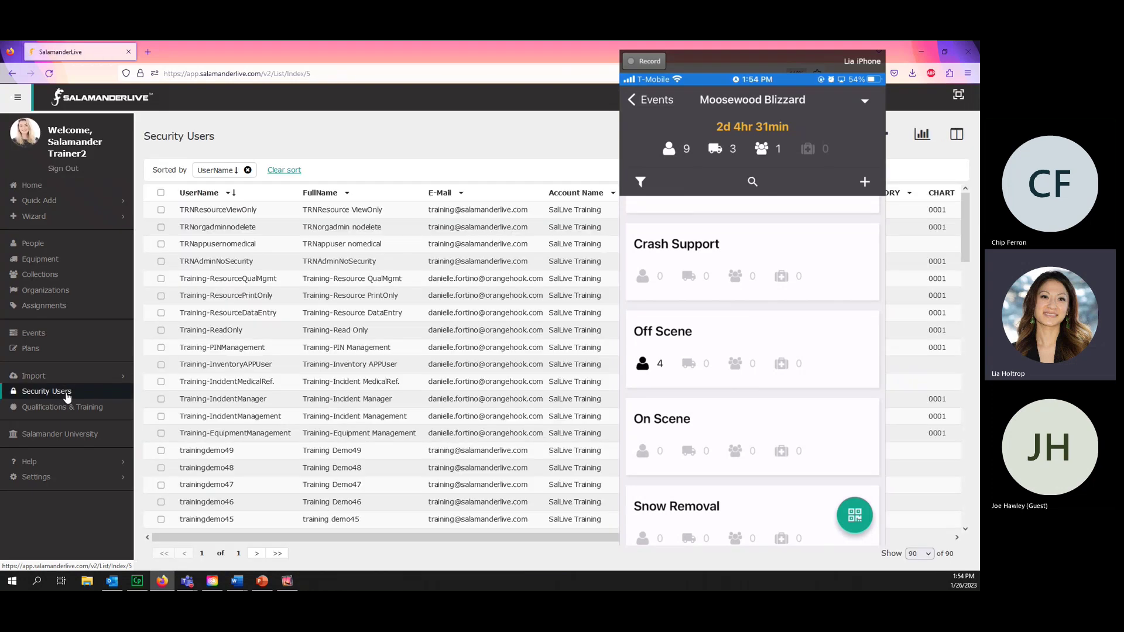
scroll(271, 406, "down", 6)
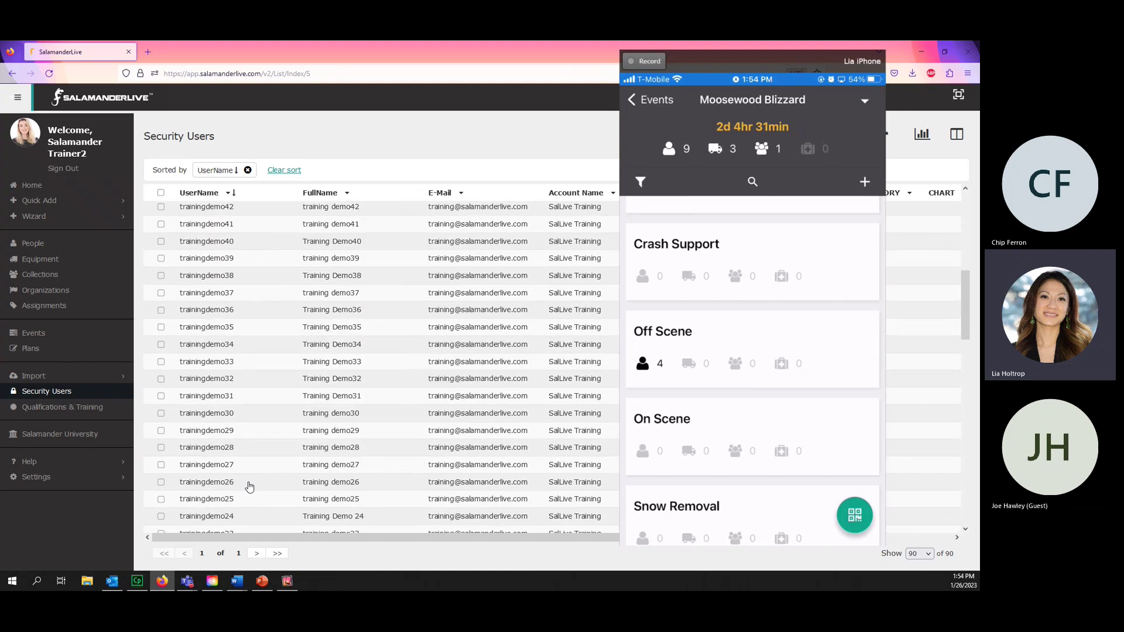
scroll(248, 487, "down", 5)
left_click(247, 460)
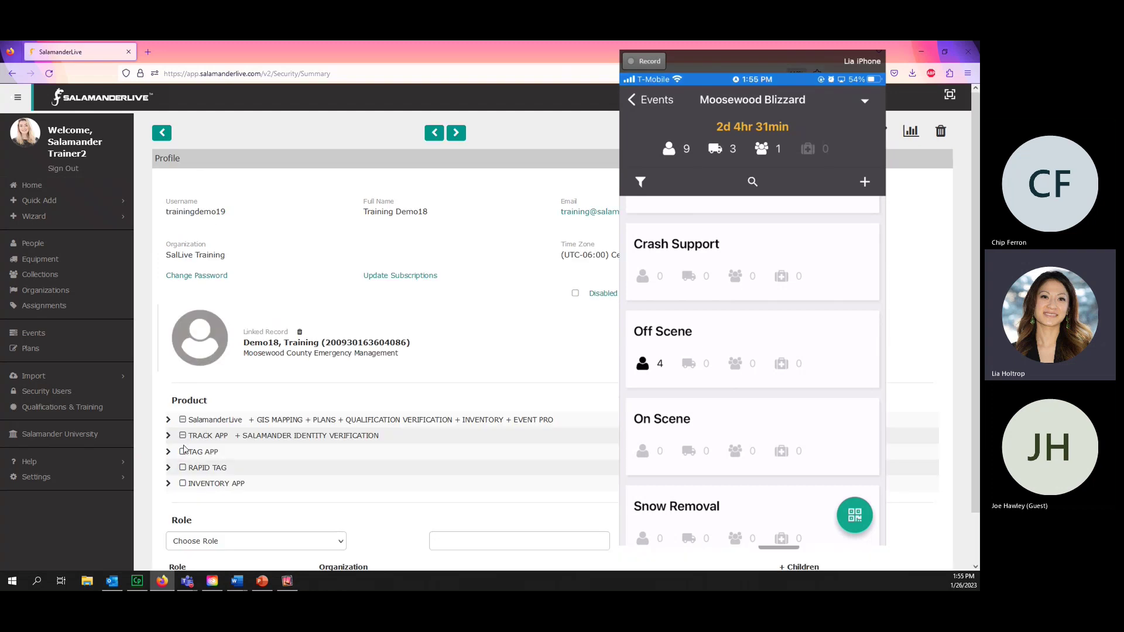
left_click(182, 437)
left_click(182, 452)
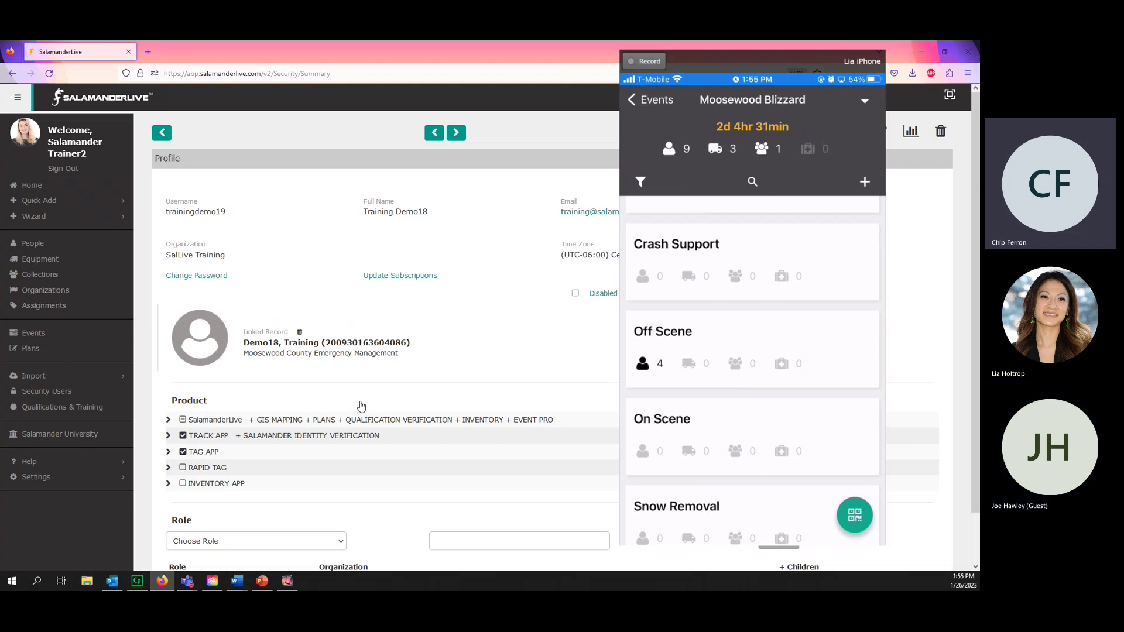
- Open Salamander University, expand SalamanderLive's Included Features, then view the Mobile Apps folders
left_click(77, 440)
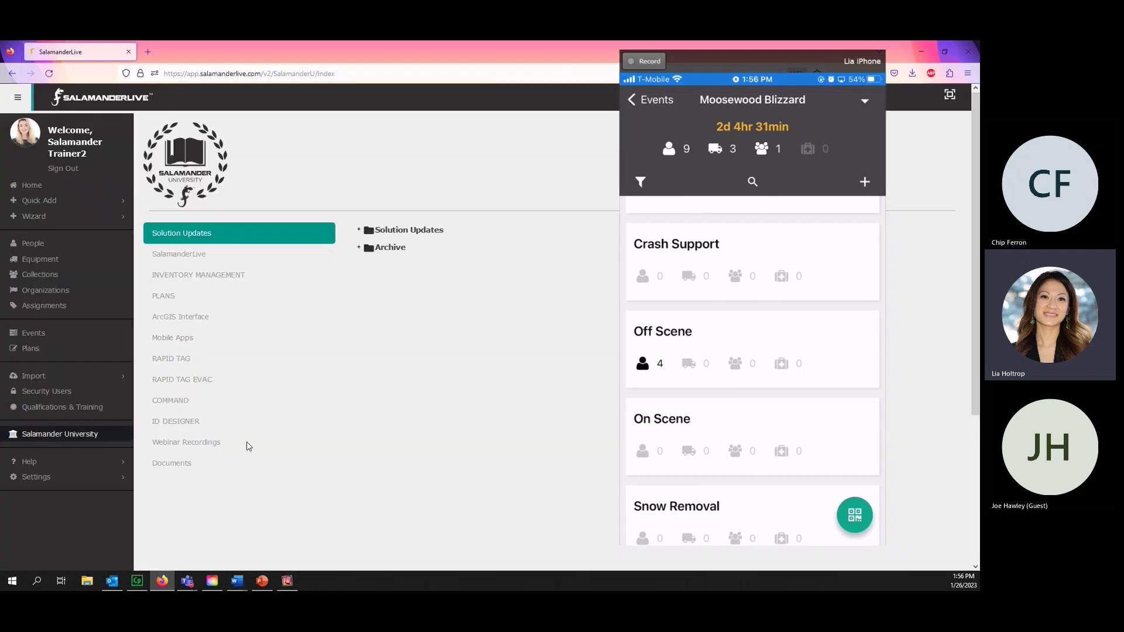
left_click_drag(755, 60, 0, 141)
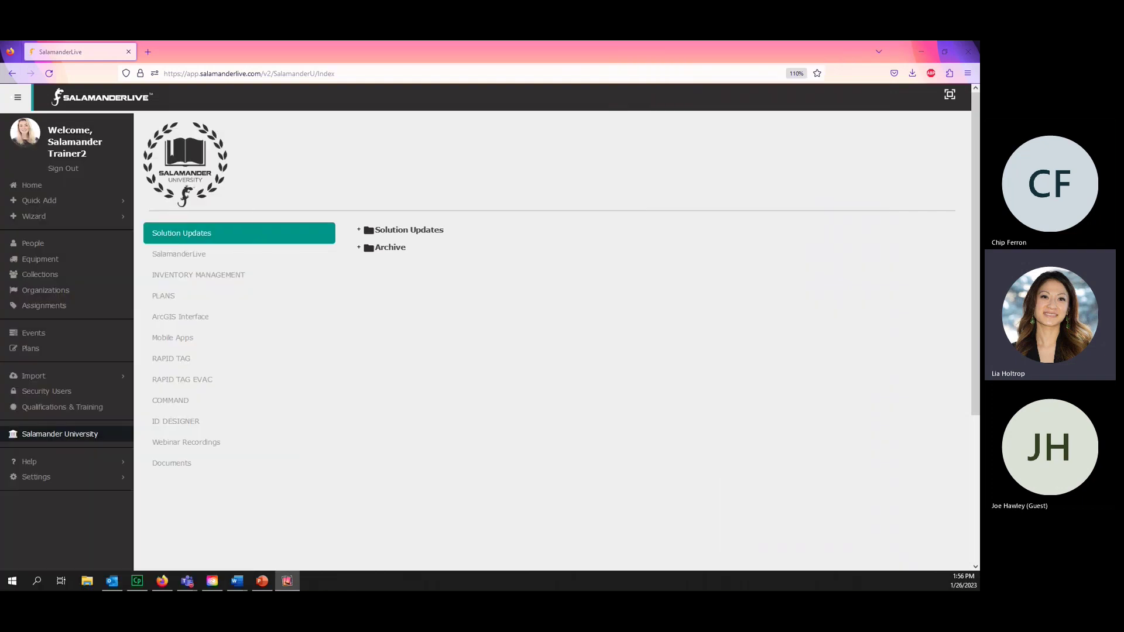
left_click(186, 254)
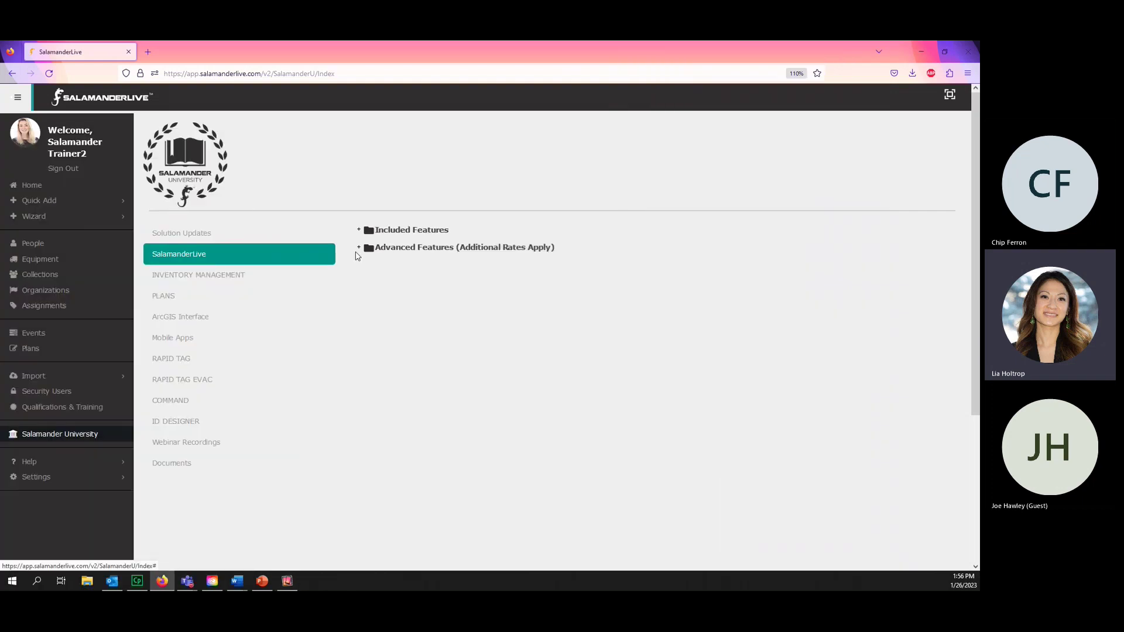
left_click(359, 230)
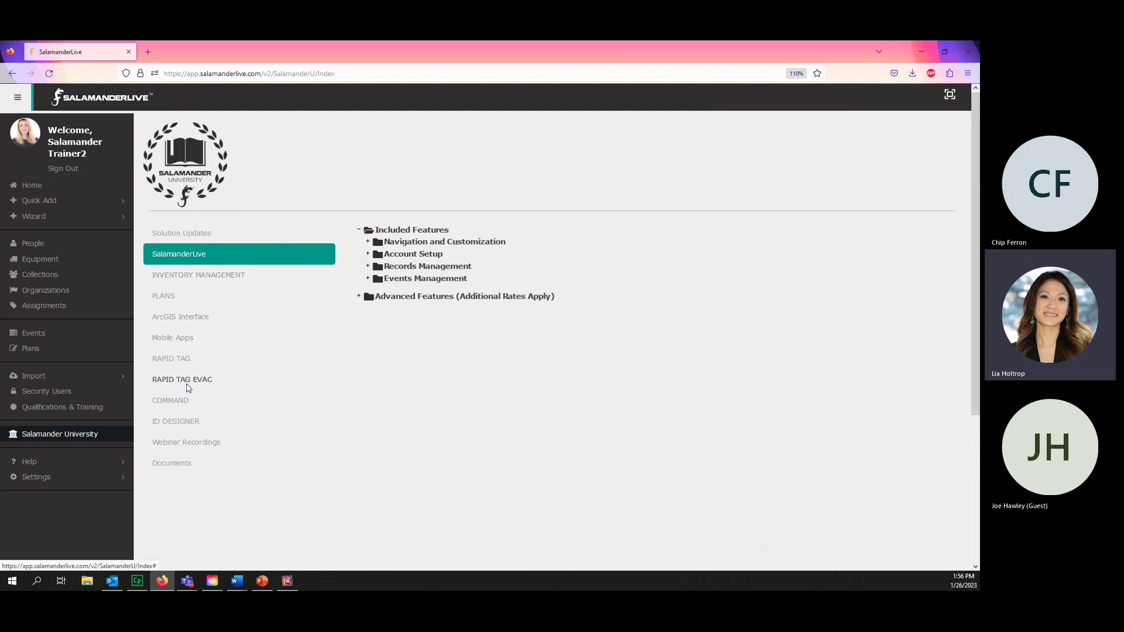
left_click(187, 340)
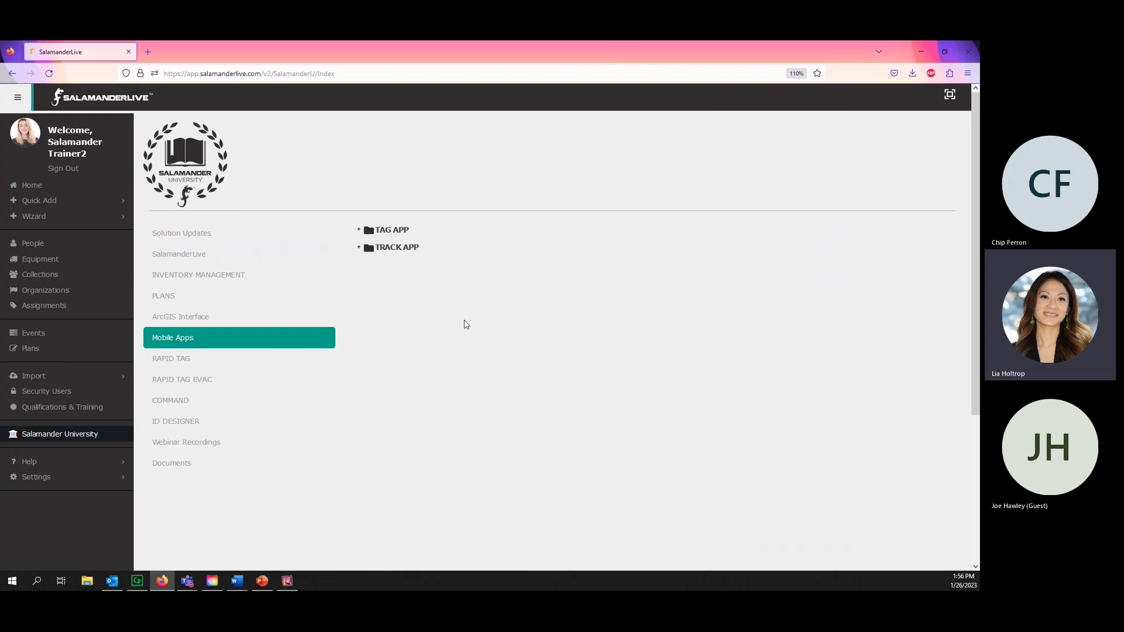
- Return to the SalamanderLive folders and expand Included Features and Events Management
left_click(187, 258)
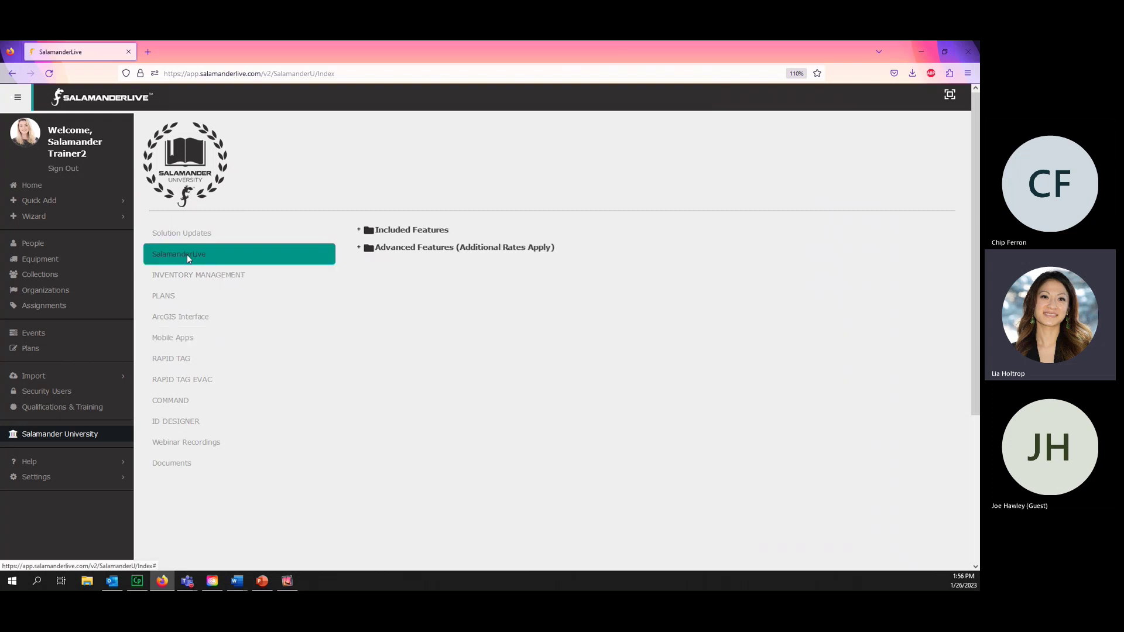
left_click(359, 231)
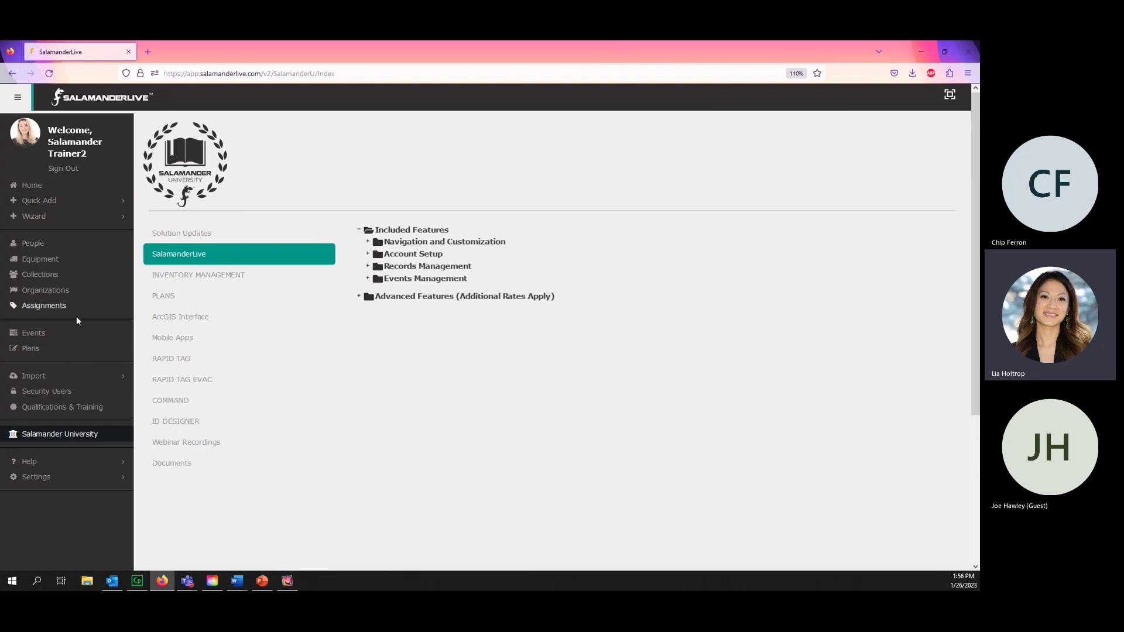
left_click(369, 279)
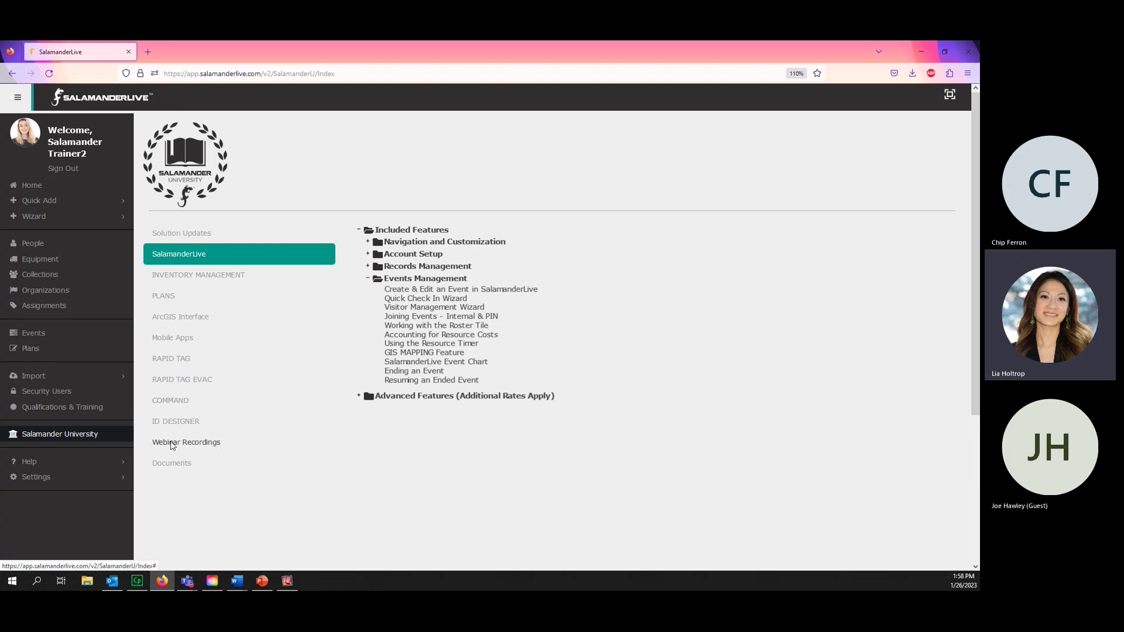
- In Webinar Recordings, expand Series 7: Back To Basics and SalamanderLive Products and Features
left_click(172, 443)
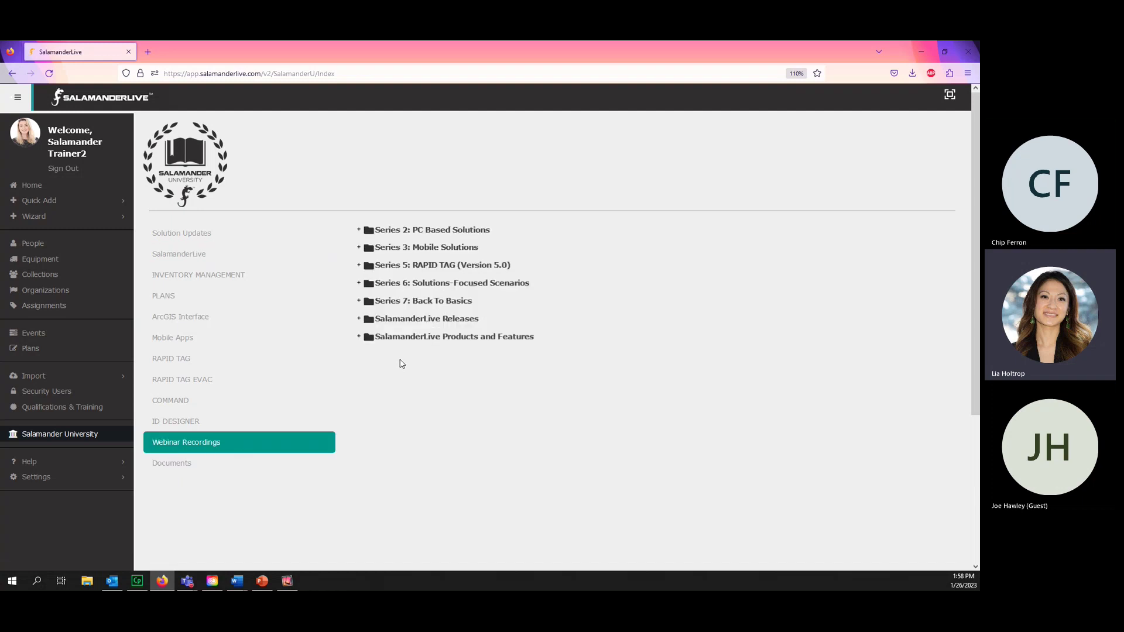
left_click(364, 302)
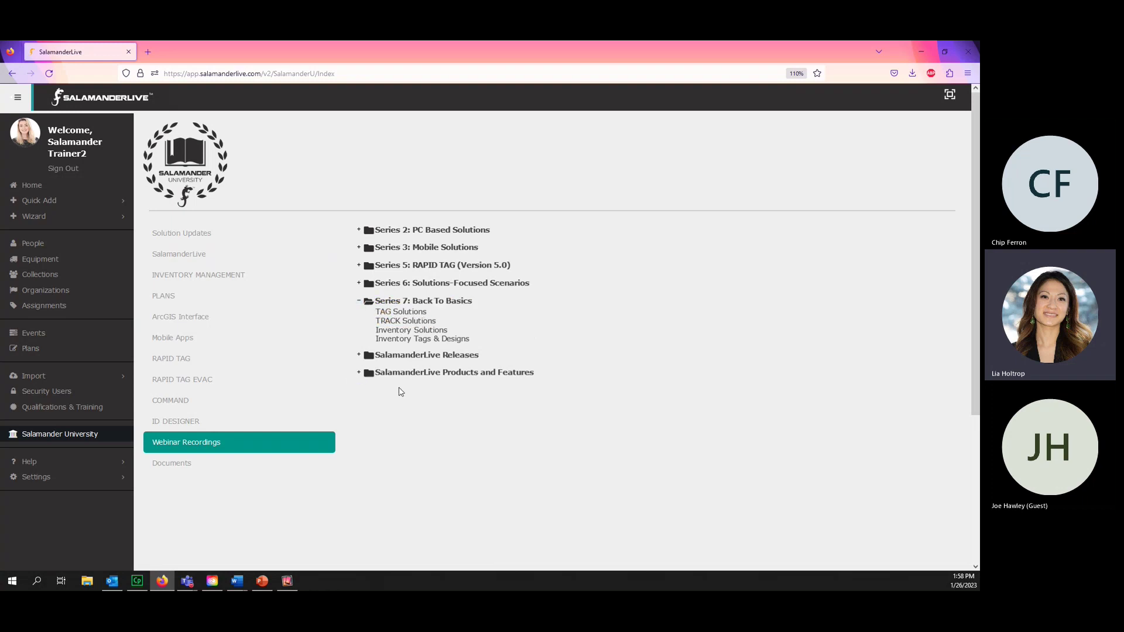
left_click(361, 373)
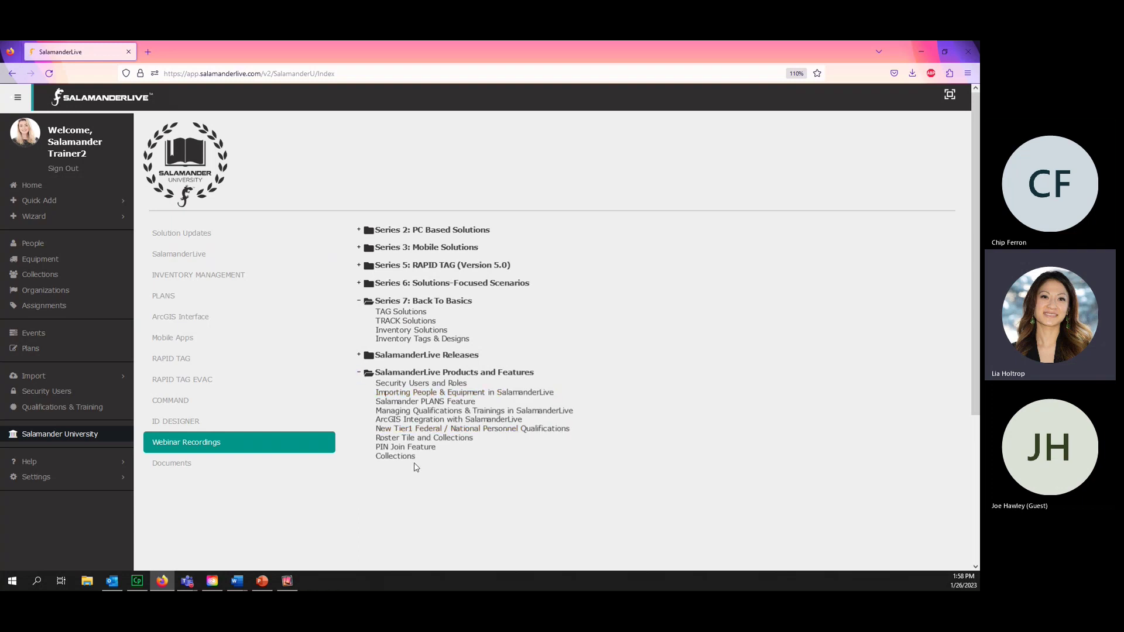